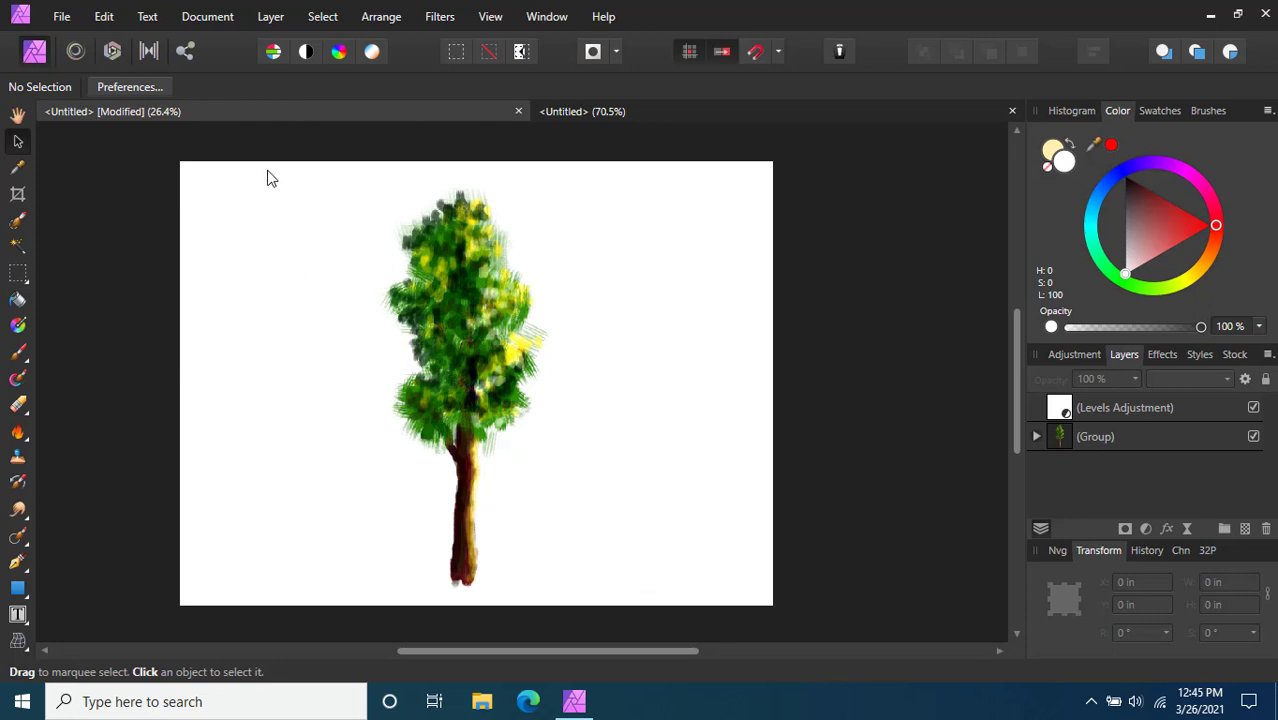
drag(256, 165, 653, 591)
click(659, 471)
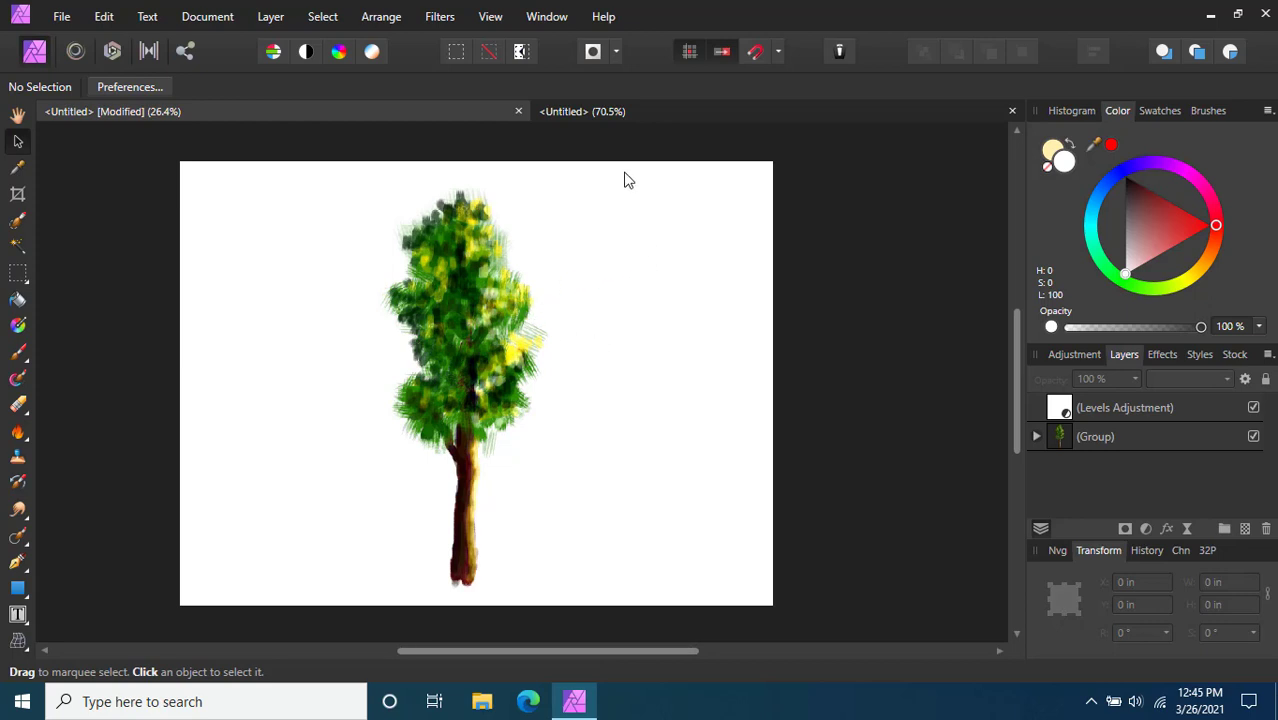
Switch to the blank document and choose the 70 px DAUB Gouaches brush for the Paint Brush Tool
click(590, 111)
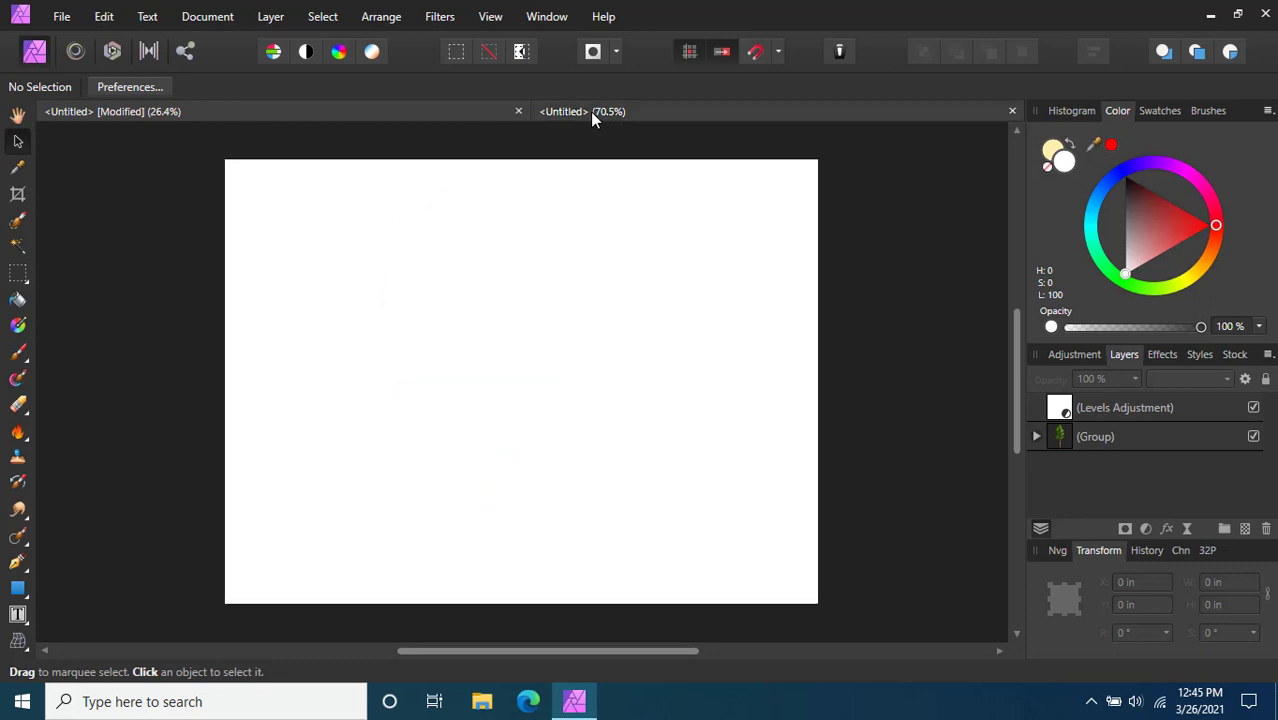
key(h)
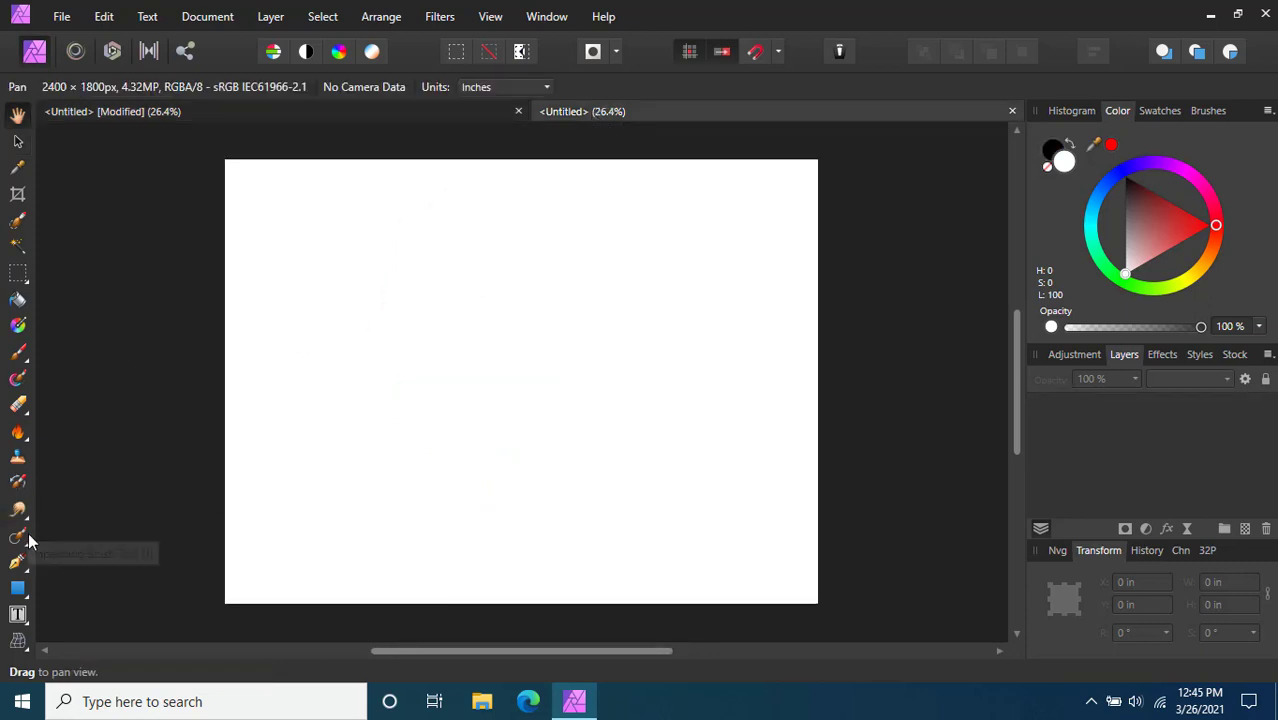
click(19, 356)
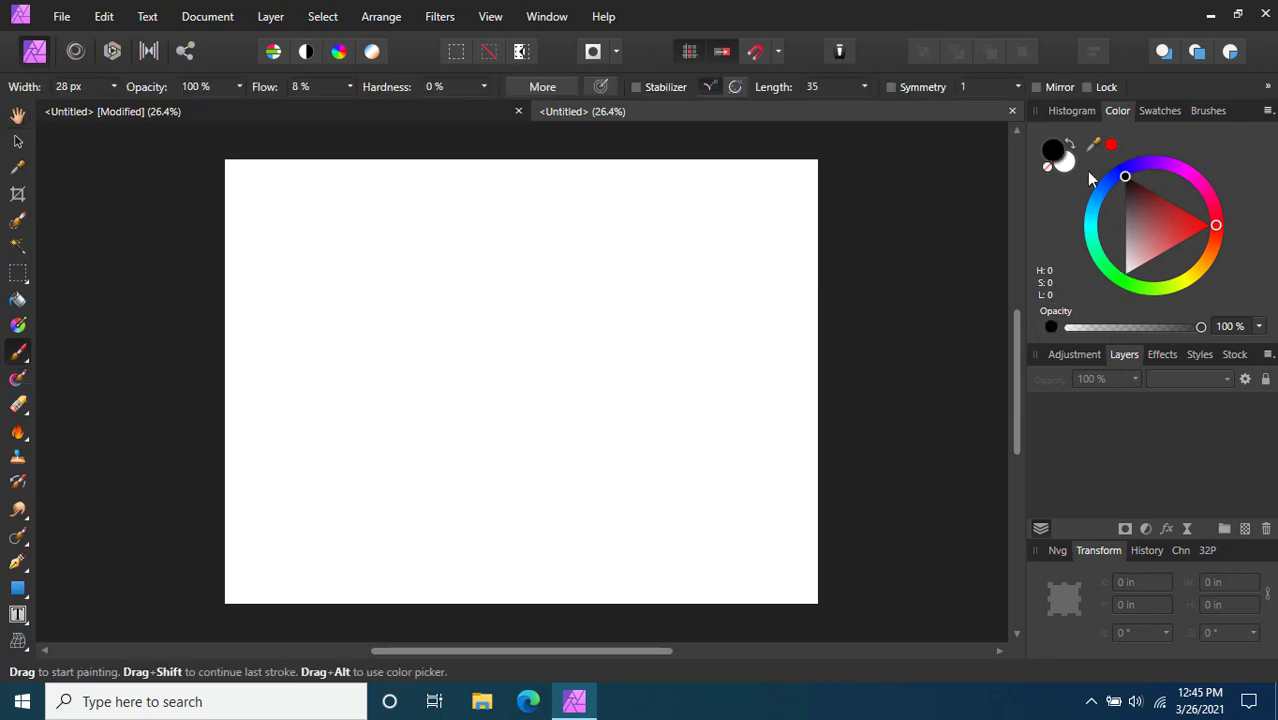
click(1210, 110)
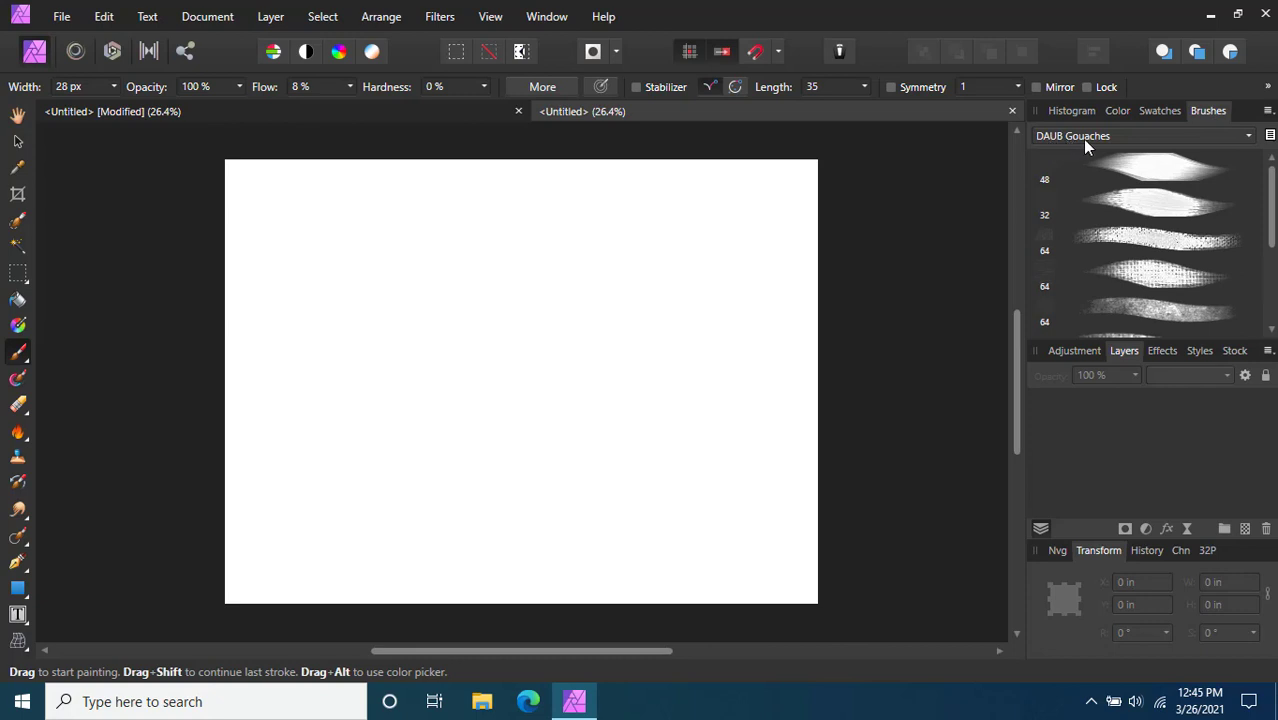
drag(1273, 190, 1273, 285)
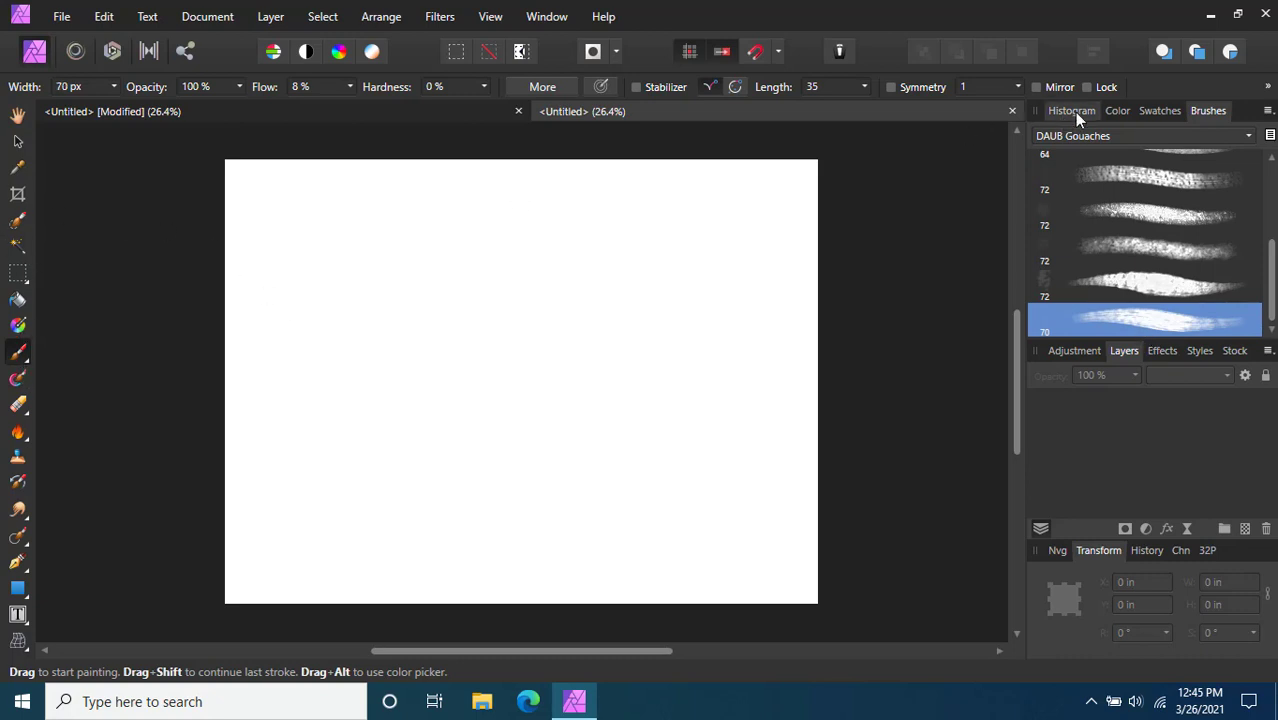
Paint a wavy vertical tree trunk in dark red (H 0, S 82, L 25), undoing the stray stroke
click(1118, 112)
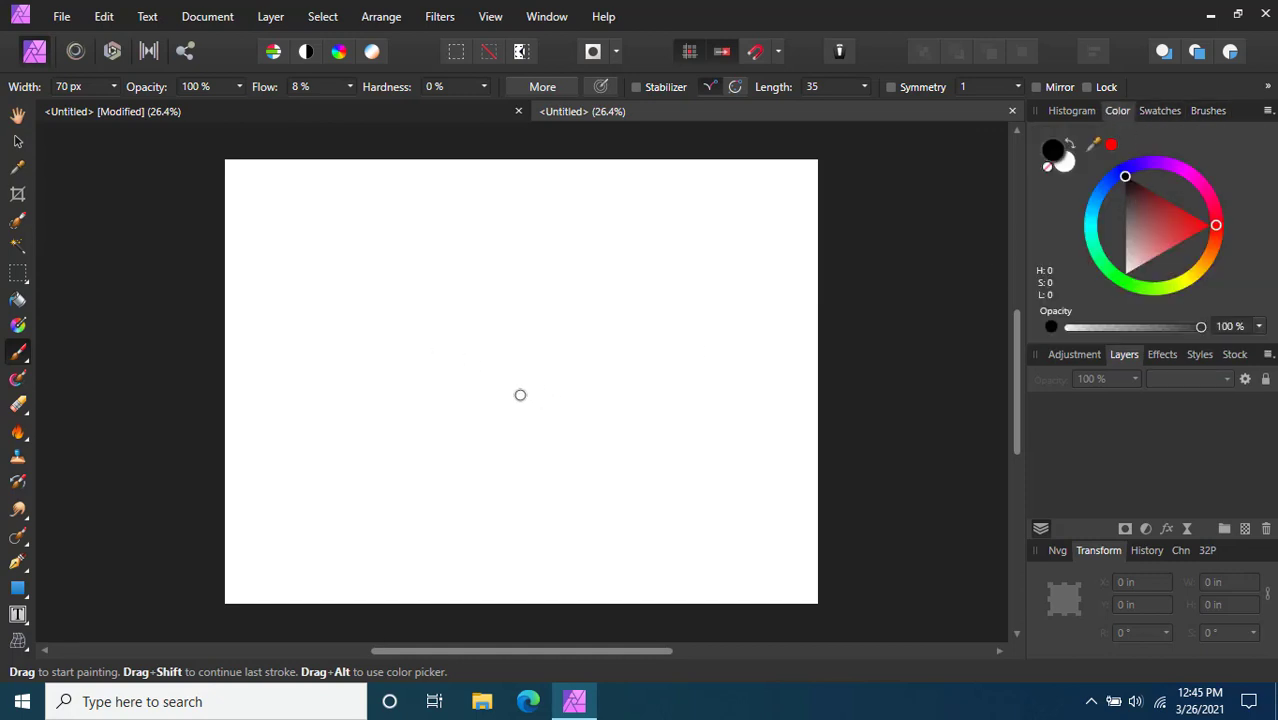
click(1160, 202)
drag(480, 543, 478, 278)
drag(422, 298, 414, 294)
key(ctrl+z)
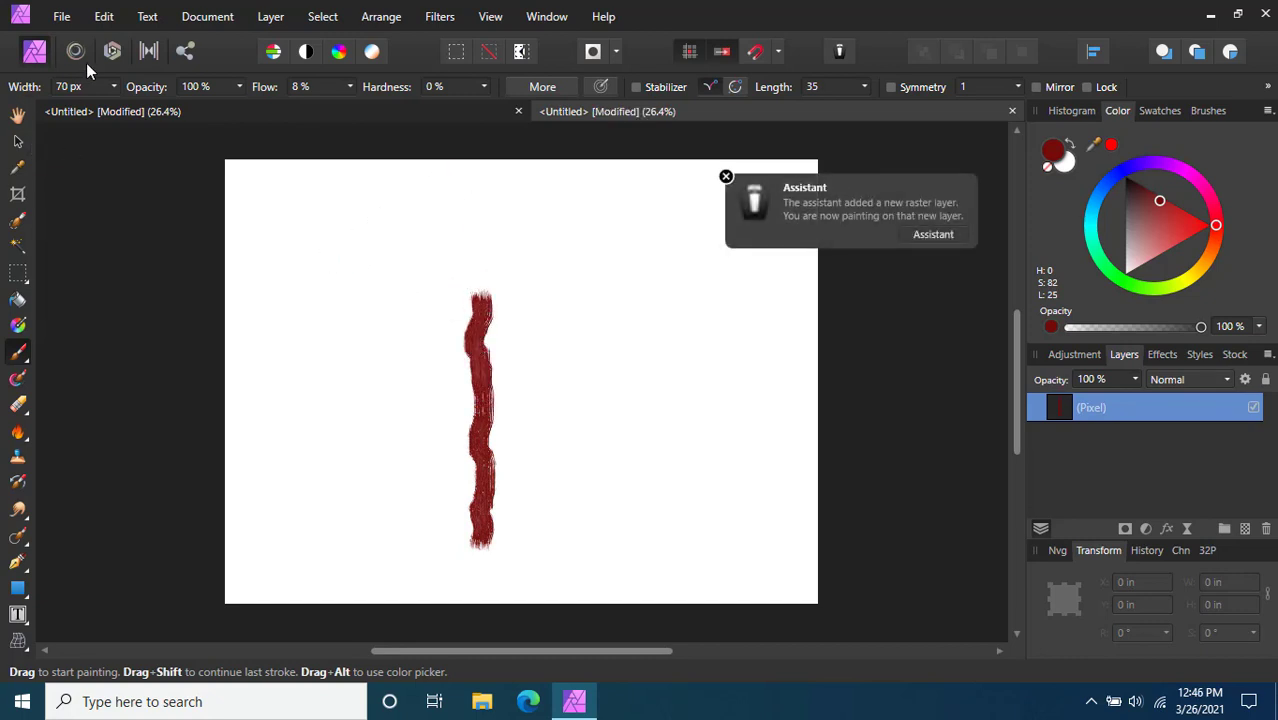
Set the brush width to 33 px and paint four curved branches growing from the upper trunk
click(113, 87)
drag(96, 107, 94, 106)
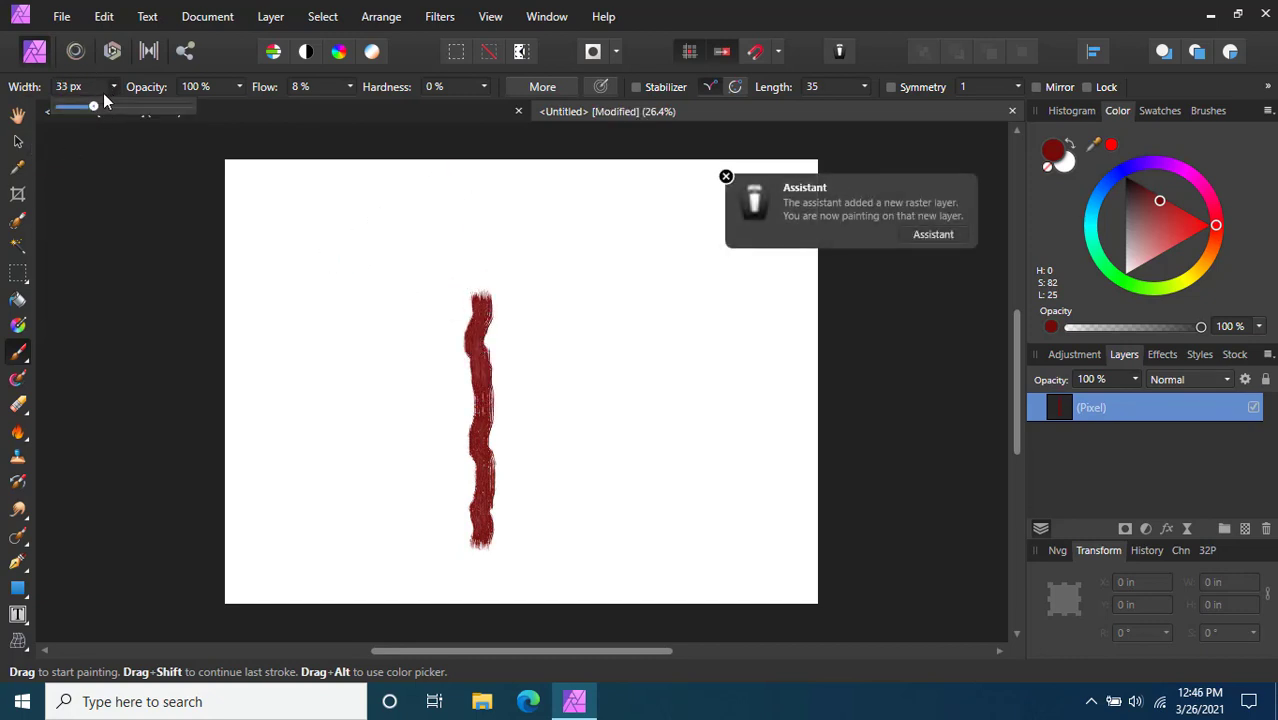
mouse_move(481, 402)
mouse_down()
mouse_move(539, 317)
mouse_move(512, 269)
mouse_move(529, 240)
mouse_up()
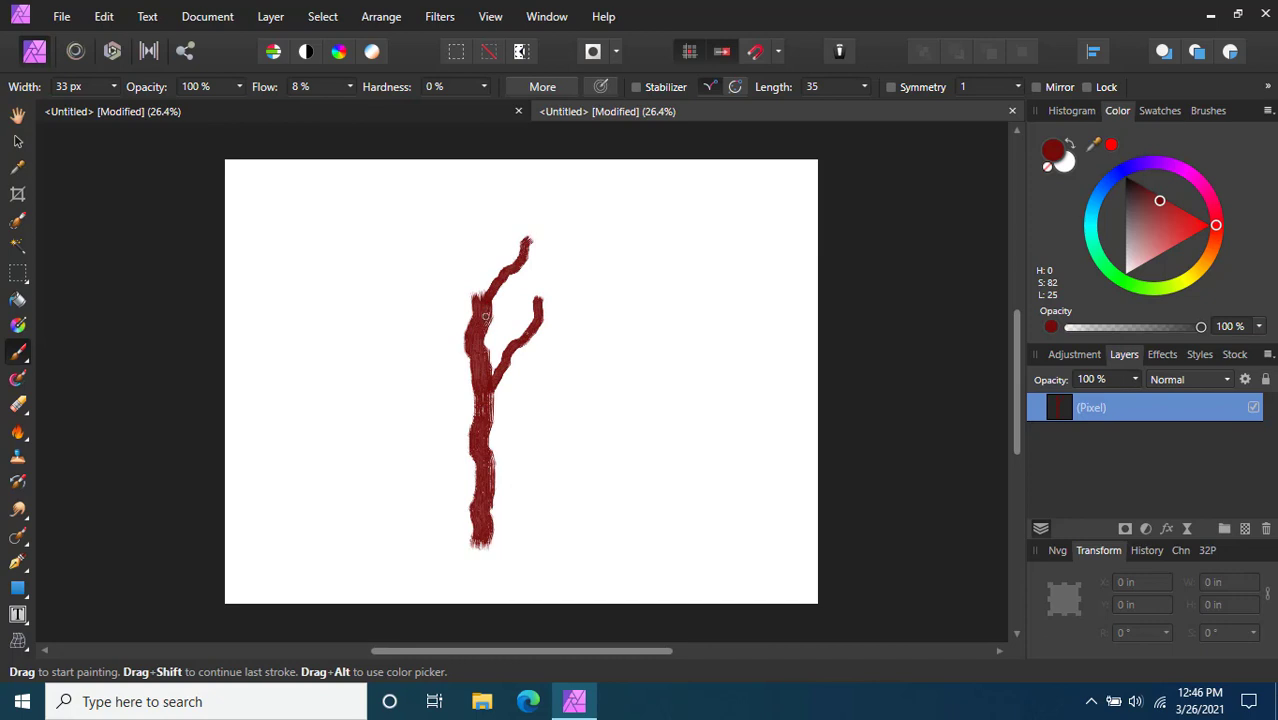
drag(485, 316, 468, 212)
drag(476, 353, 425, 294)
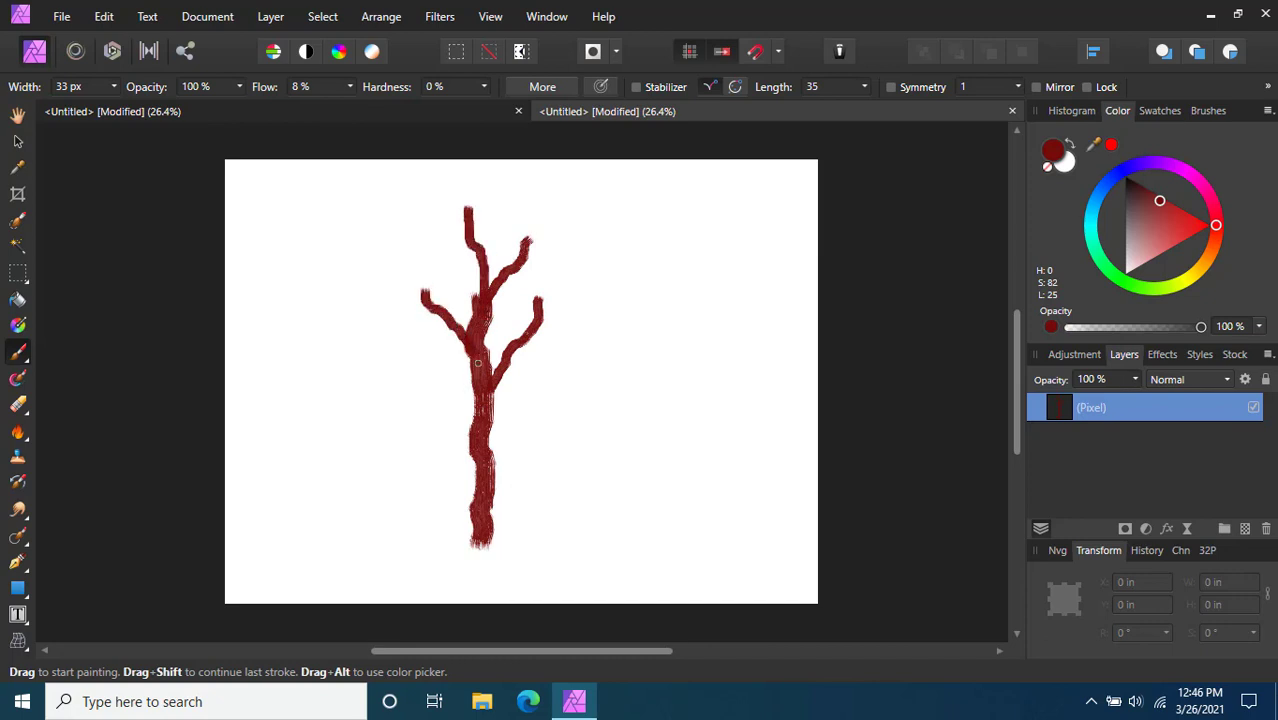
Thicken the trunk along both sides down to its base and up to the fork of the branches
drag(475, 375, 470, 512)
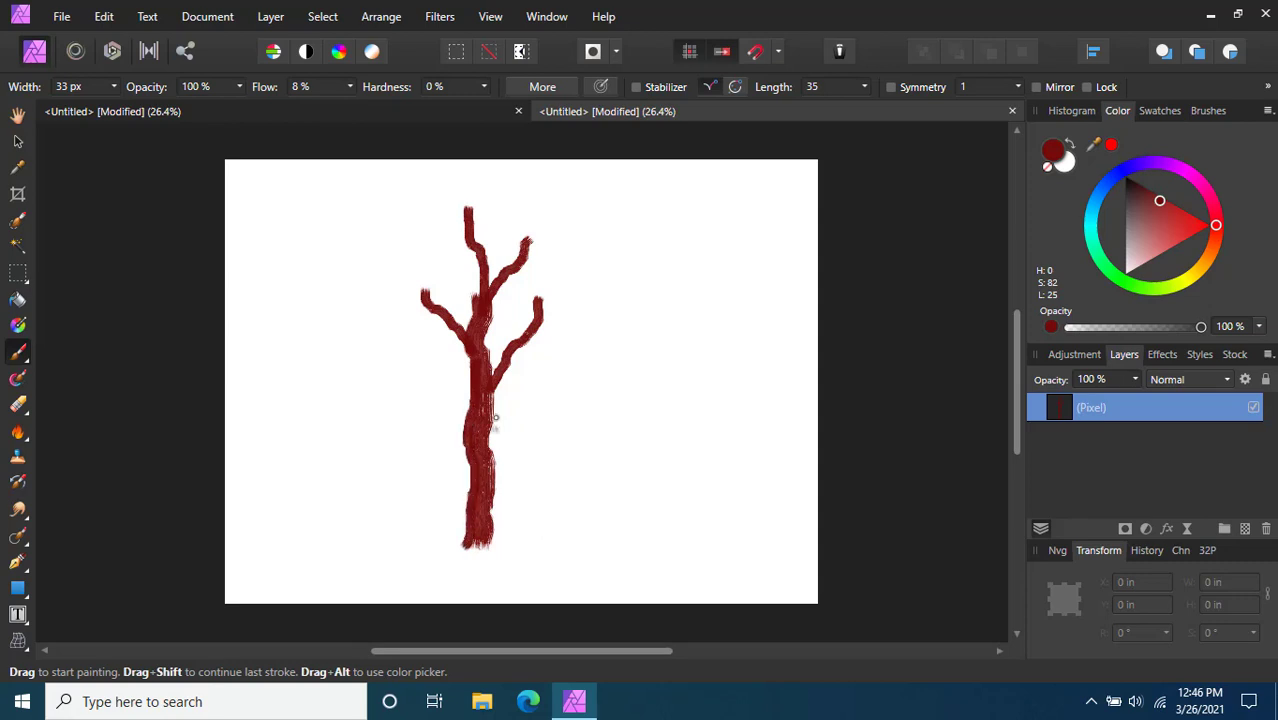
mouse_move(489, 396)
mouse_down()
mouse_move(501, 535)
mouse_move(489, 525)
mouse_up()
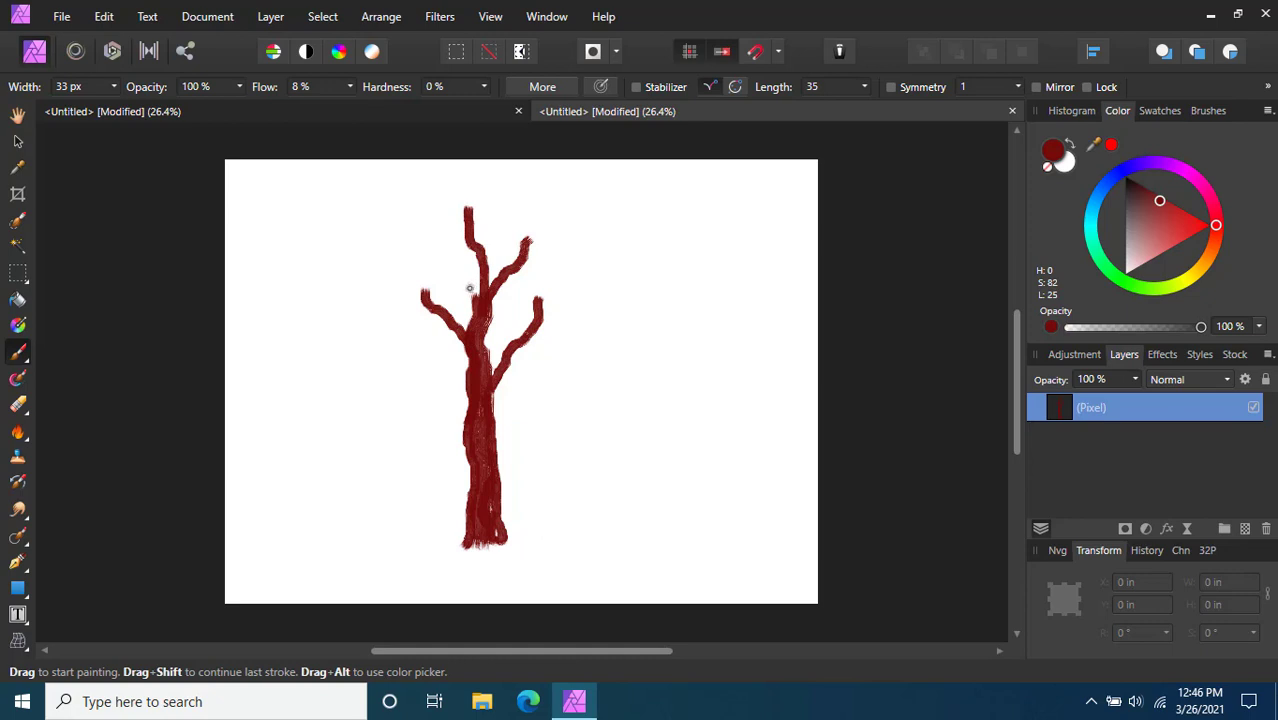
drag(474, 292, 479, 264)
drag(472, 309, 478, 349)
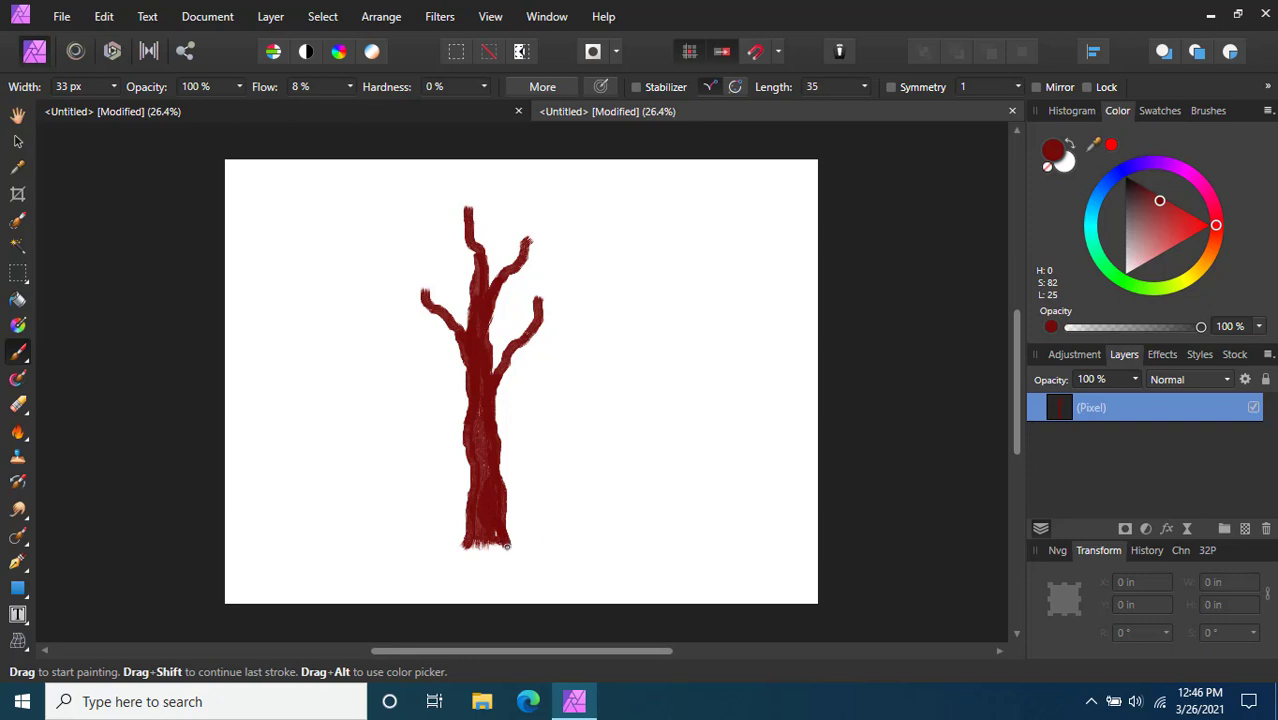
Scale the bare tree down slightly and shift it toward the lower centre of the canvas
click(18, 143)
click(316, 391)
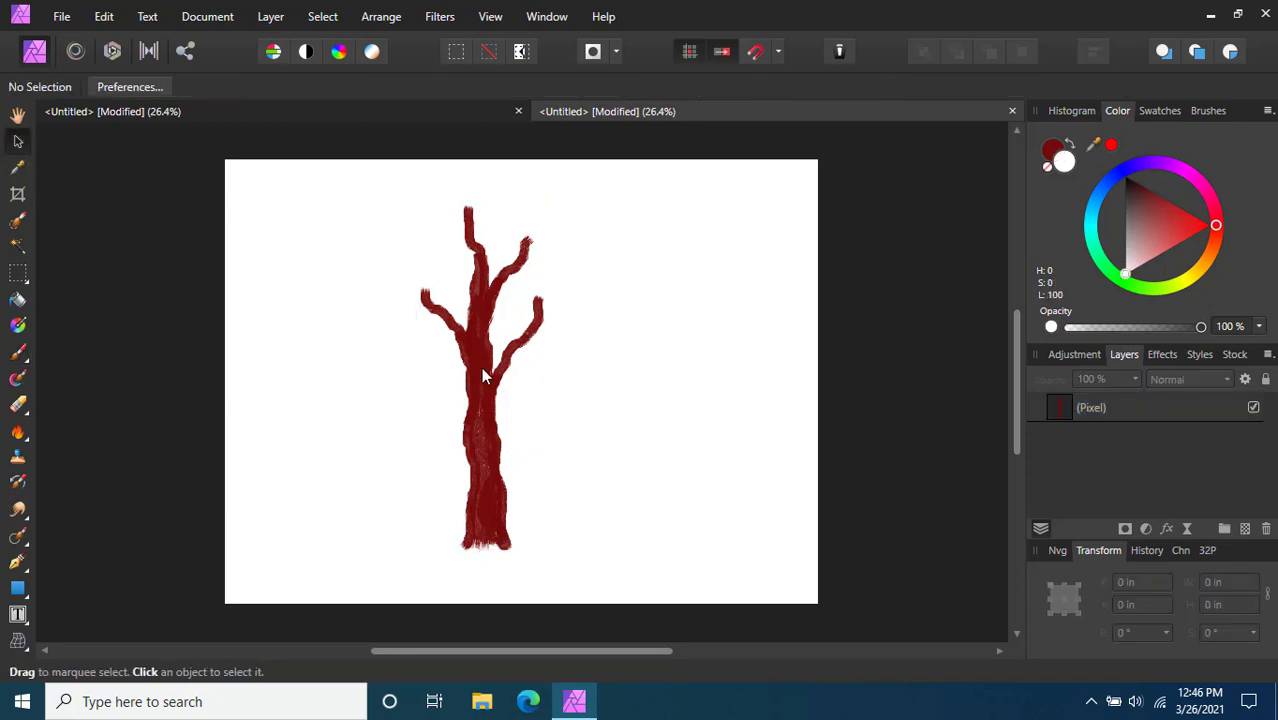
mouse_move(472, 352)
mouse_down()
mouse_move(491, 395)
mouse_move(488, 367)
mouse_up()
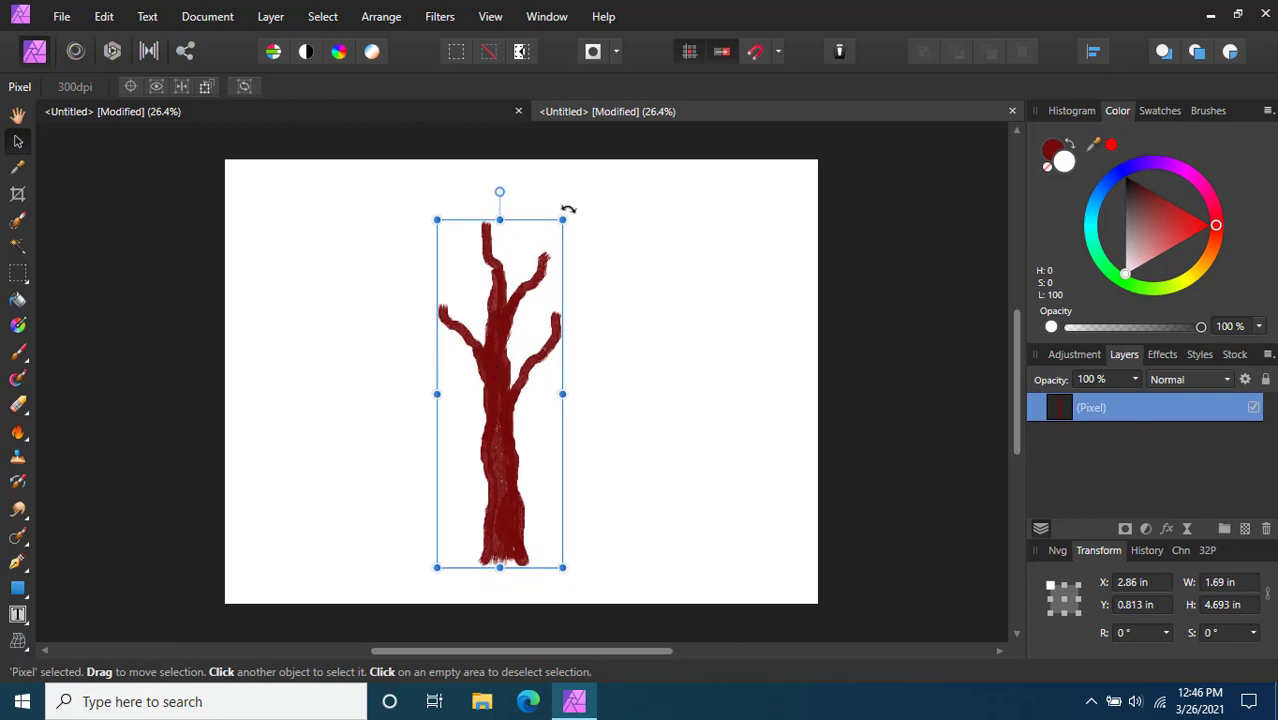
drag(563, 217, 548, 251)
click(624, 378)
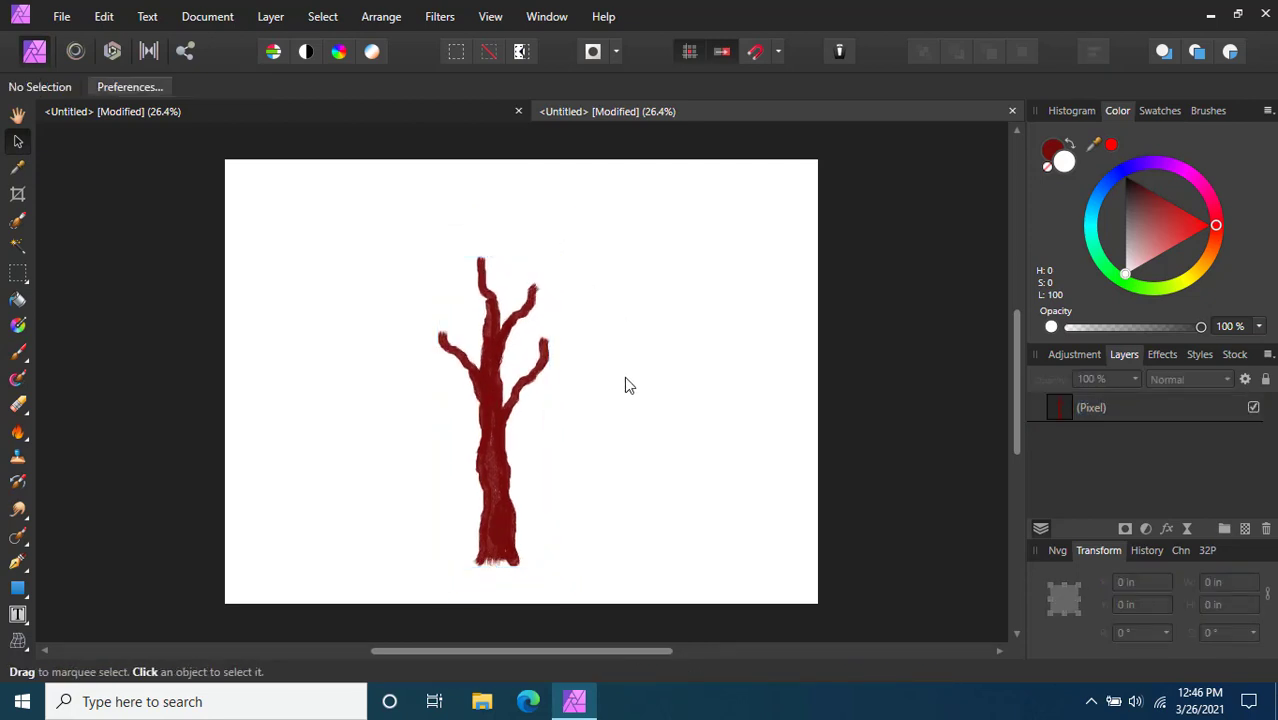
drag(492, 410, 501, 418)
click(392, 410)
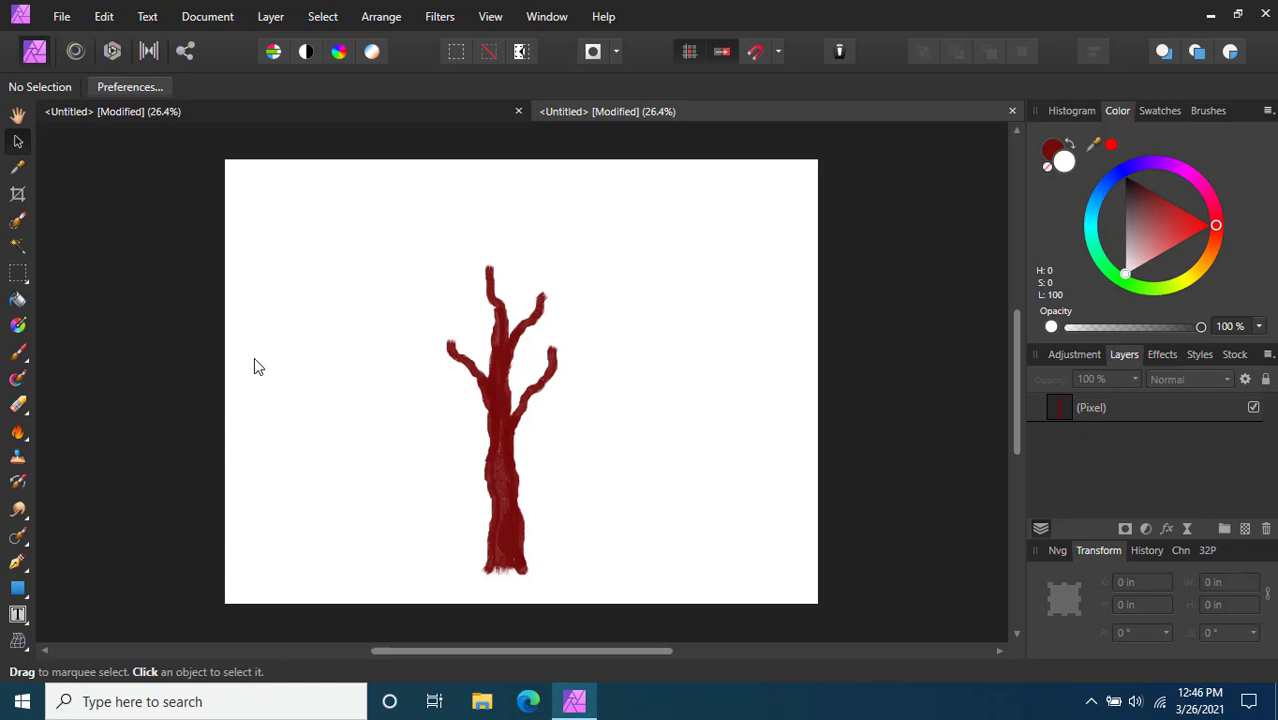
Set the paint brush to dark green (H 100, S 82, L 25) and a width of 134 px
click(17, 355)
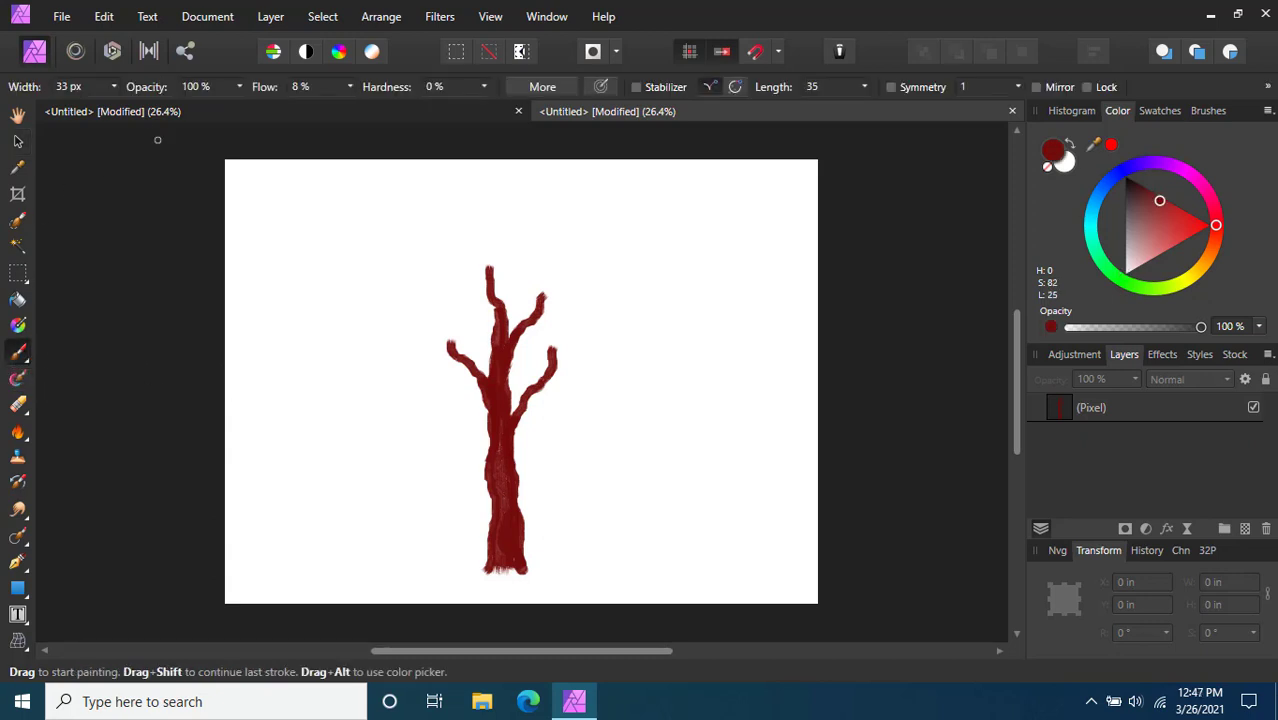
click(114, 86)
drag(131, 103, 176, 92)
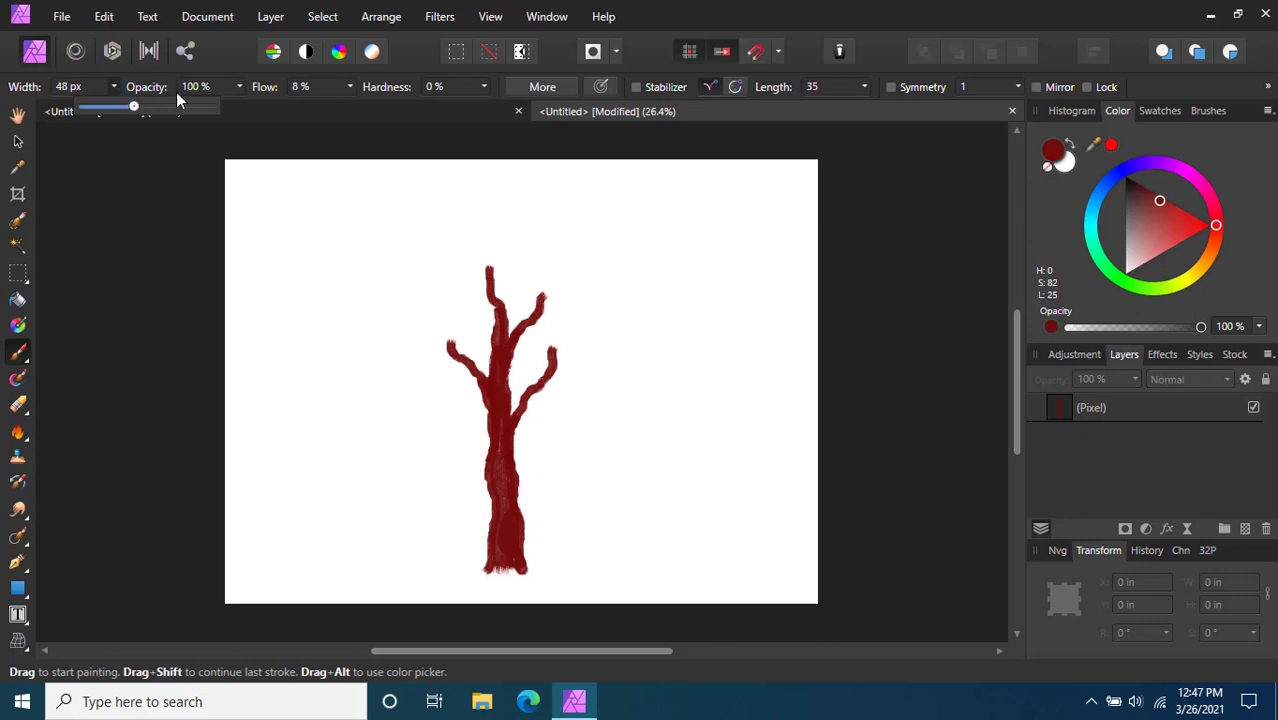
drag(1163, 285, 1143, 291)
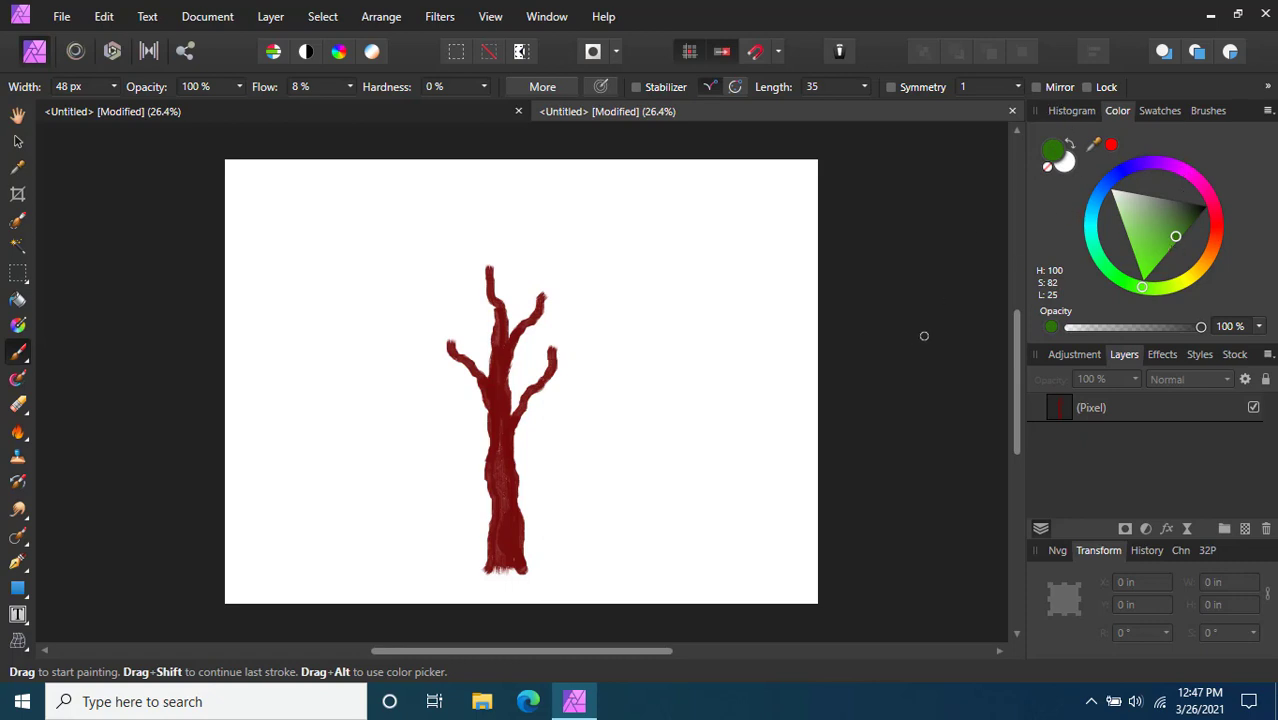
click(114, 86)
drag(123, 106, 134, 105)
Paint clumps of green foliage around the right, top and left branches
scroll(505, 385, up, 2)
mouse_move(522, 434)
mouse_down()
mouse_move(550, 405)
mouse_move(564, 411)
mouse_move(544, 396)
mouse_move(579, 381)
mouse_move(624, 307)
mouse_move(648, 329)
mouse_move(594, 394)
mouse_move(619, 419)
mouse_move(578, 457)
mouse_move(589, 482)
mouse_move(562, 484)
mouse_move(553, 500)
mouse_move(523, 453)
mouse_move(576, 373)
mouse_move(537, 351)
mouse_move(544, 329)
mouse_move(589, 316)
mouse_move(623, 268)
mouse_move(693, 269)
mouse_move(618, 238)
mouse_move(536, 240)
mouse_move(497, 300)
mouse_up()
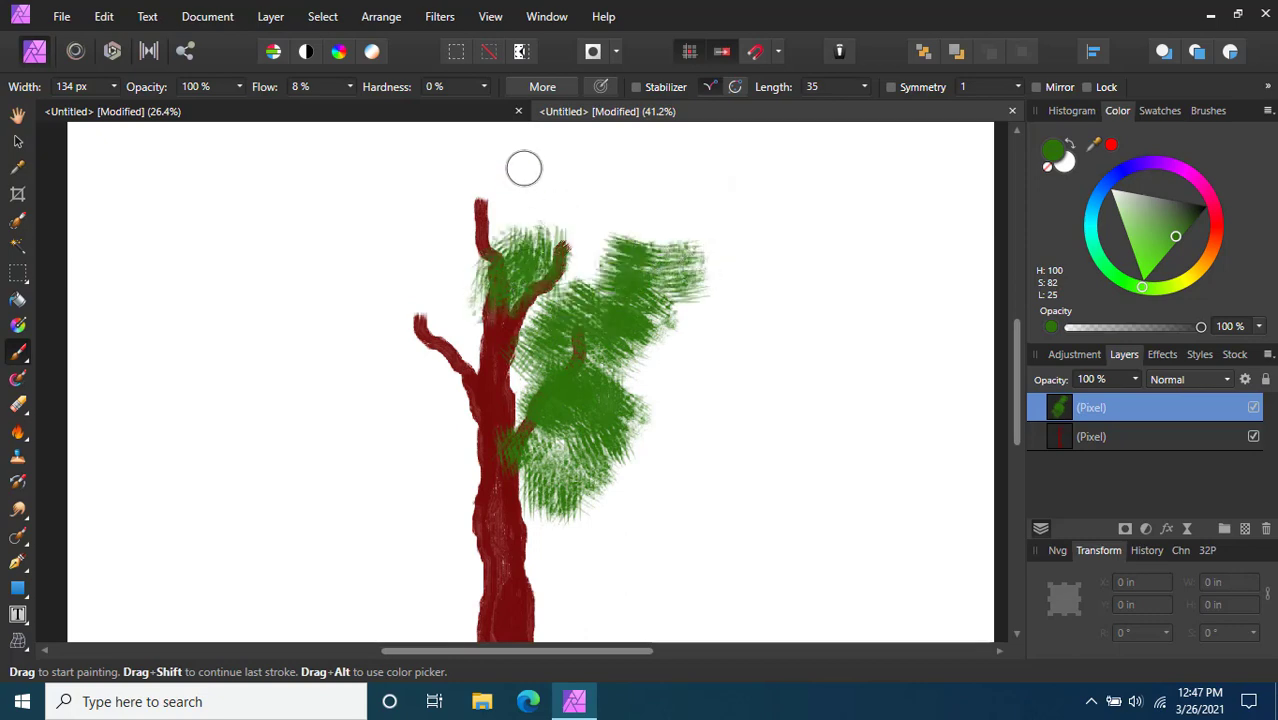
mouse_move(524, 168)
mouse_down()
mouse_move(477, 217)
mouse_move(486, 242)
mouse_move(532, 154)
mouse_move(506, 196)
mouse_move(479, 166)
mouse_move(459, 168)
mouse_move(433, 231)
mouse_move(455, 292)
mouse_move(492, 294)
mouse_move(468, 326)
mouse_move(469, 372)
mouse_move(443, 391)
mouse_move(468, 448)
mouse_move(452, 463)
mouse_move(435, 465)
mouse_move(405, 431)
mouse_move(447, 357)
mouse_move(323, 295)
mouse_move(394, 342)
mouse_move(366, 367)
mouse_move(421, 285)
mouse_move(384, 273)
mouse_move(318, 284)
mouse_move(349, 310)
mouse_move(319, 315)
mouse_move(408, 322)
mouse_up()
scroll(548, 258, down, 1)
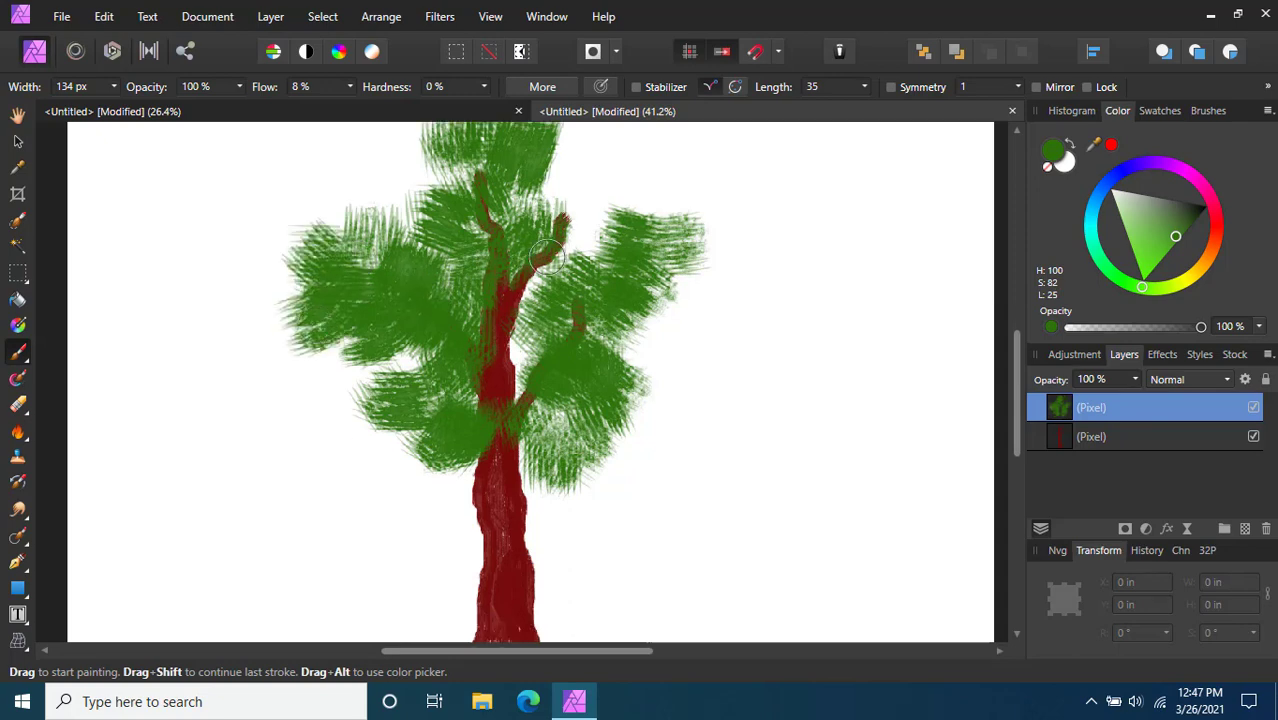
Paint green foliage over the middle of the trunk and extend the clumps on the lower left side
scroll(548, 258, down, 5)
scroll(548, 258, up, 2)
scroll(458, 200, down, 1)
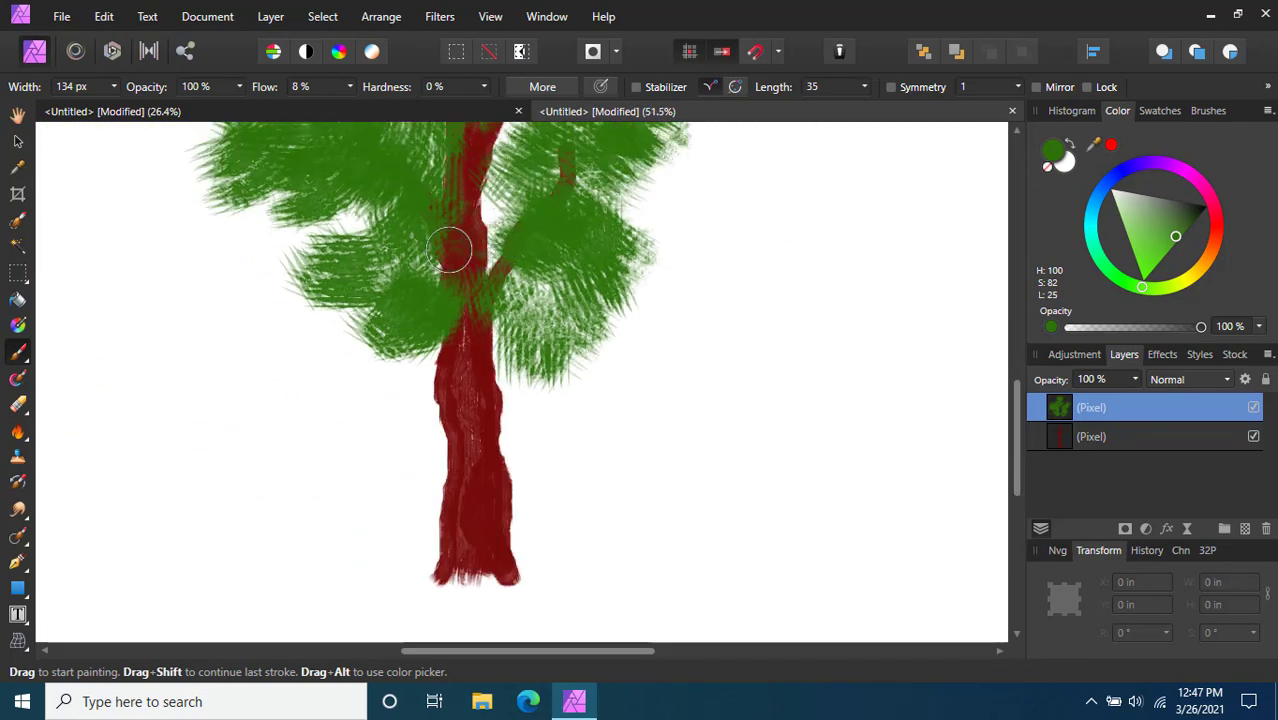
mouse_move(450, 250)
mouse_down()
mouse_move(471, 257)
mouse_move(480, 230)
mouse_up()
scroll(480, 230, up, 3)
mouse_move(480, 290)
mouse_down()
mouse_move(467, 240)
mouse_move(500, 225)
mouse_up()
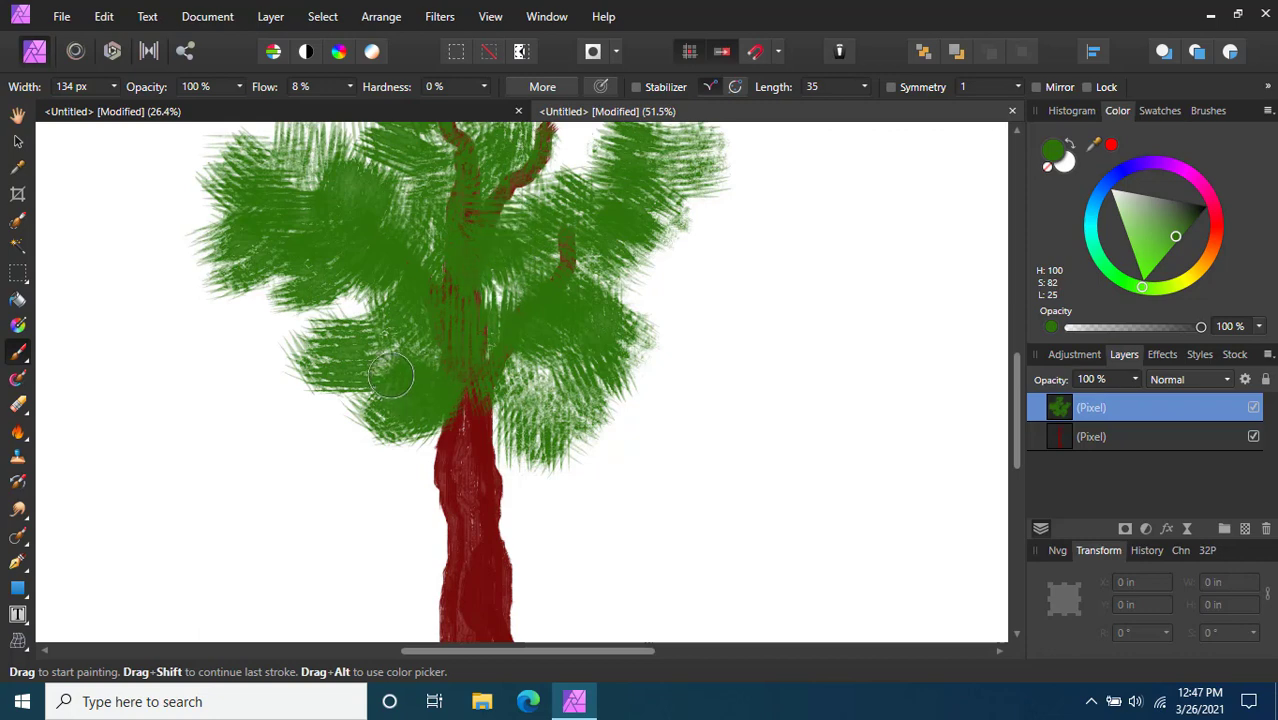
mouse_move(390, 375)
mouse_down()
mouse_move(337, 411)
mouse_move(318, 444)
mouse_move(297, 368)
mouse_move(362, 303)
mouse_move(329, 297)
mouse_move(298, 323)
mouse_move(235, 298)
mouse_move(308, 298)
mouse_move(295, 271)
mouse_move(369, 241)
mouse_up()
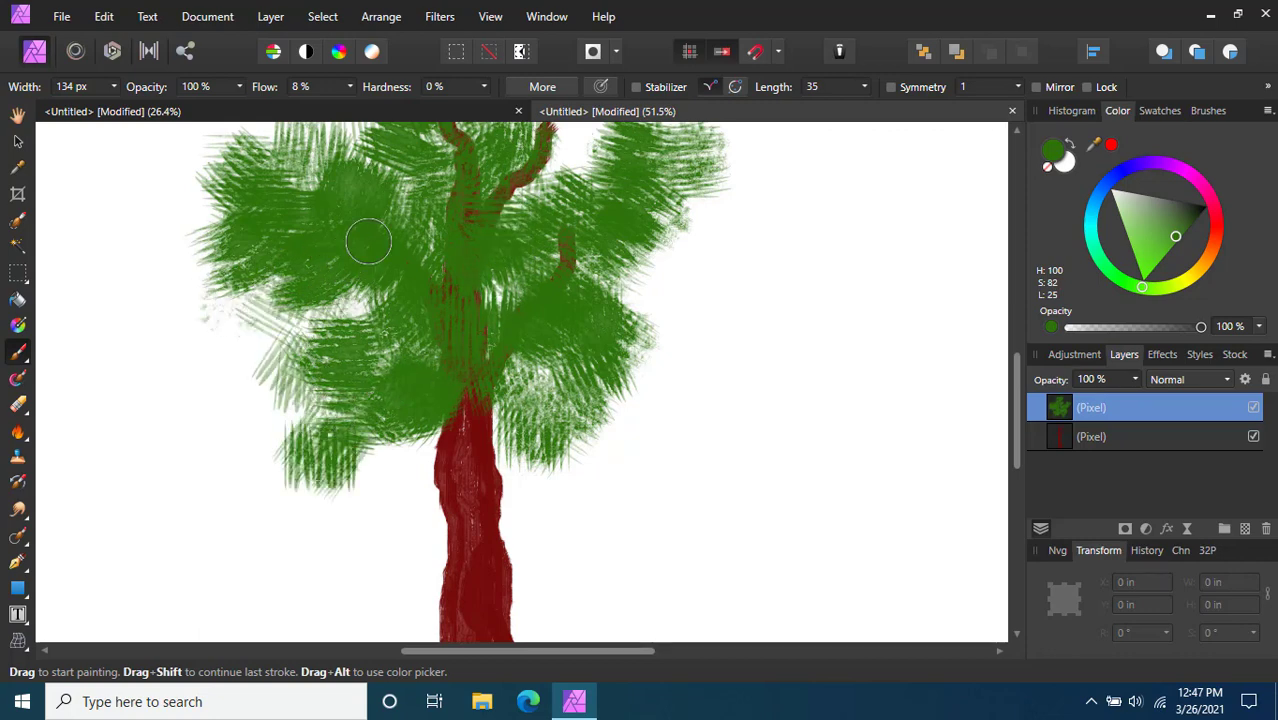
Fill out the upper crown with more green foliage above and between the top branches
scroll(460, 230, up, 6)
mouse_move(560, 280)
mouse_down()
mouse_move(562, 334)
mouse_move(545, 290)
mouse_move(551, 247)
mouse_move(605, 214)
mouse_move(475, 180)
mouse_up()
scroll(470, 230, up, 2)
mouse_move(454, 291)
mouse_down()
mouse_move(484, 314)
mouse_move(506, 260)
mouse_move(438, 210)
mouse_move(443, 296)
mouse_move(398, 290)
mouse_move(406, 331)
mouse_move(379, 341)
mouse_move(392, 396)
mouse_move(335, 405)
mouse_move(405, 408)
mouse_up()
scroll(461, 340, down, 4)
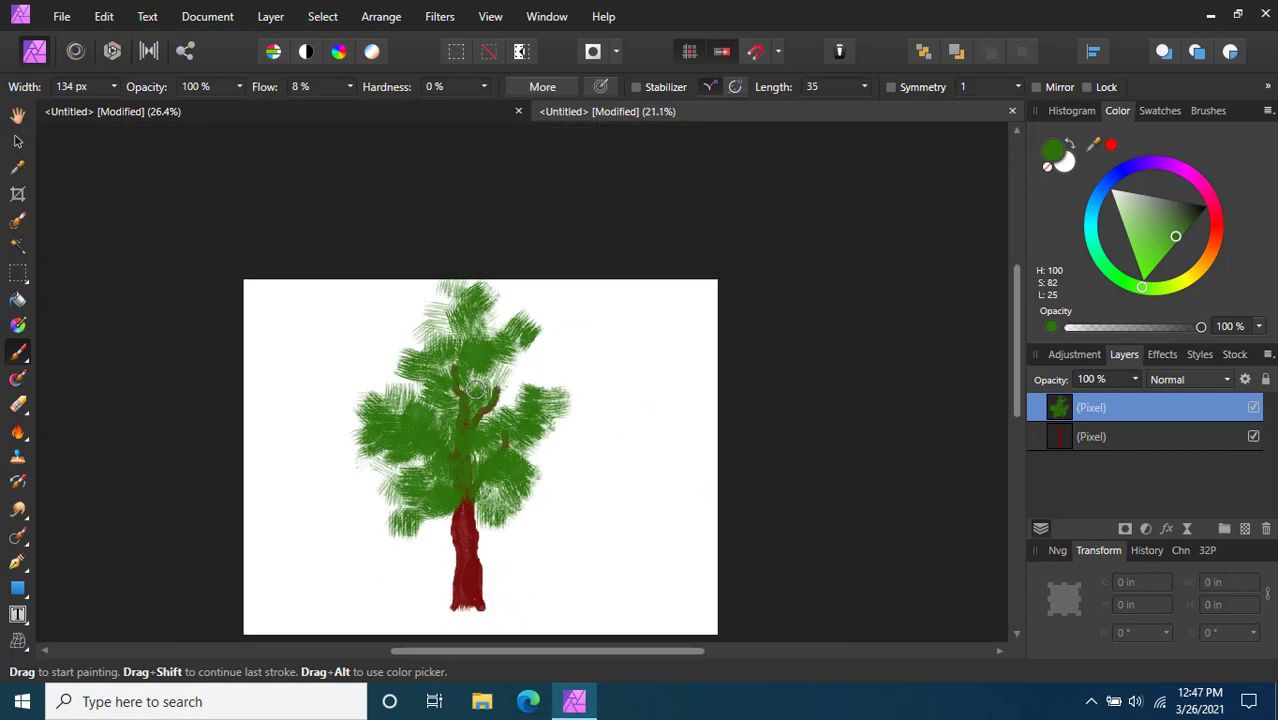
Select the foliage and trunk layers together, move them down slightly and scale them to about 3.42 by 5.04 in
scroll(478, 390, down, 3)
click(17, 141)
click(629, 542)
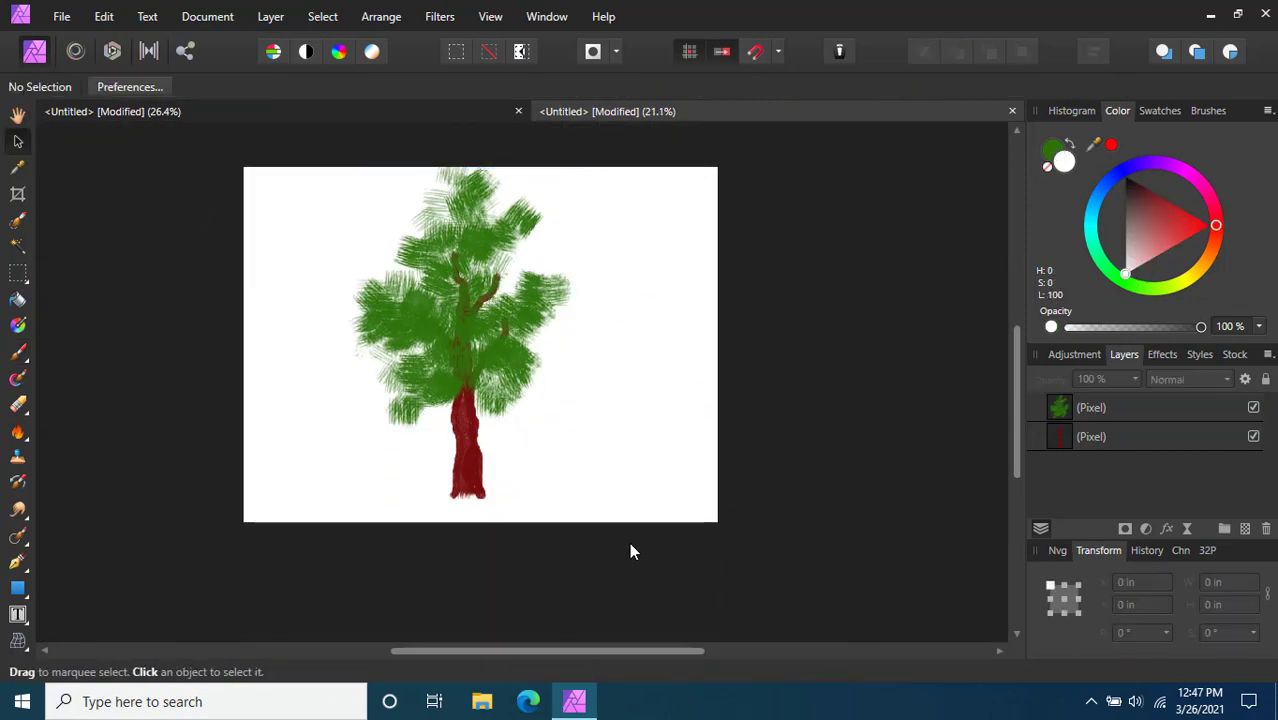
drag(629, 542, 276, 128)
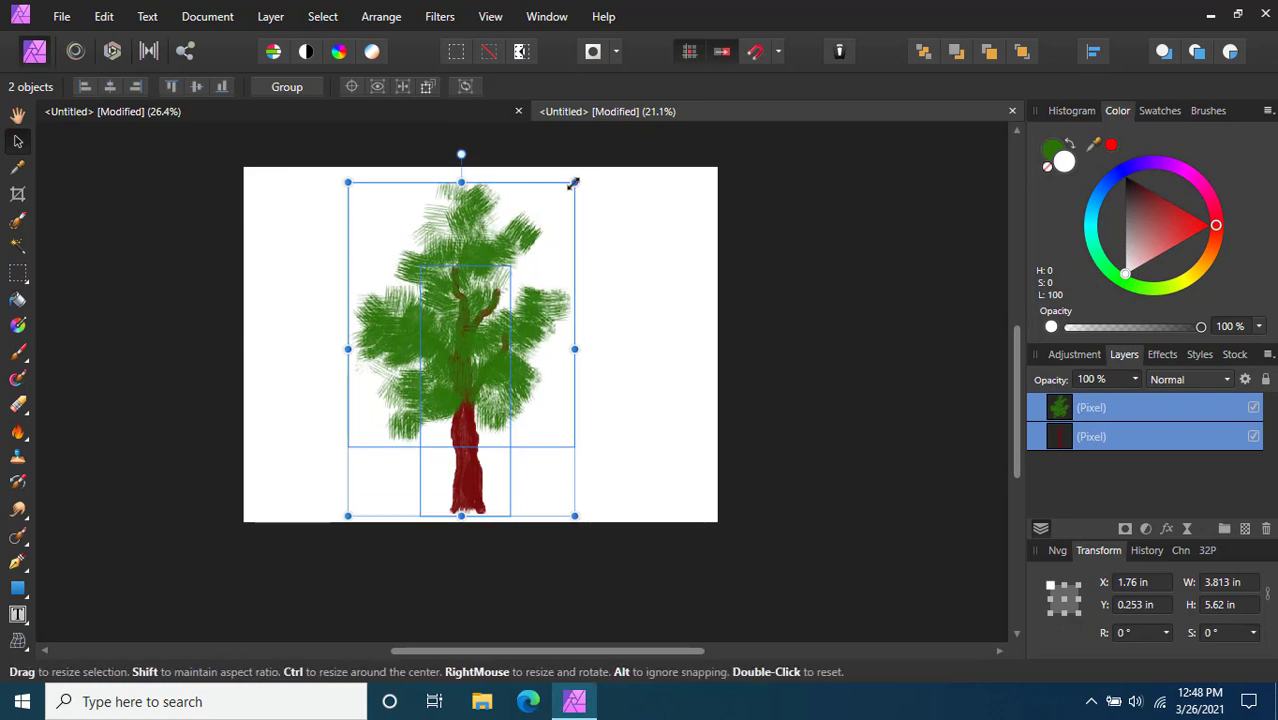
drag(573, 183, 556, 208)
click(608, 302)
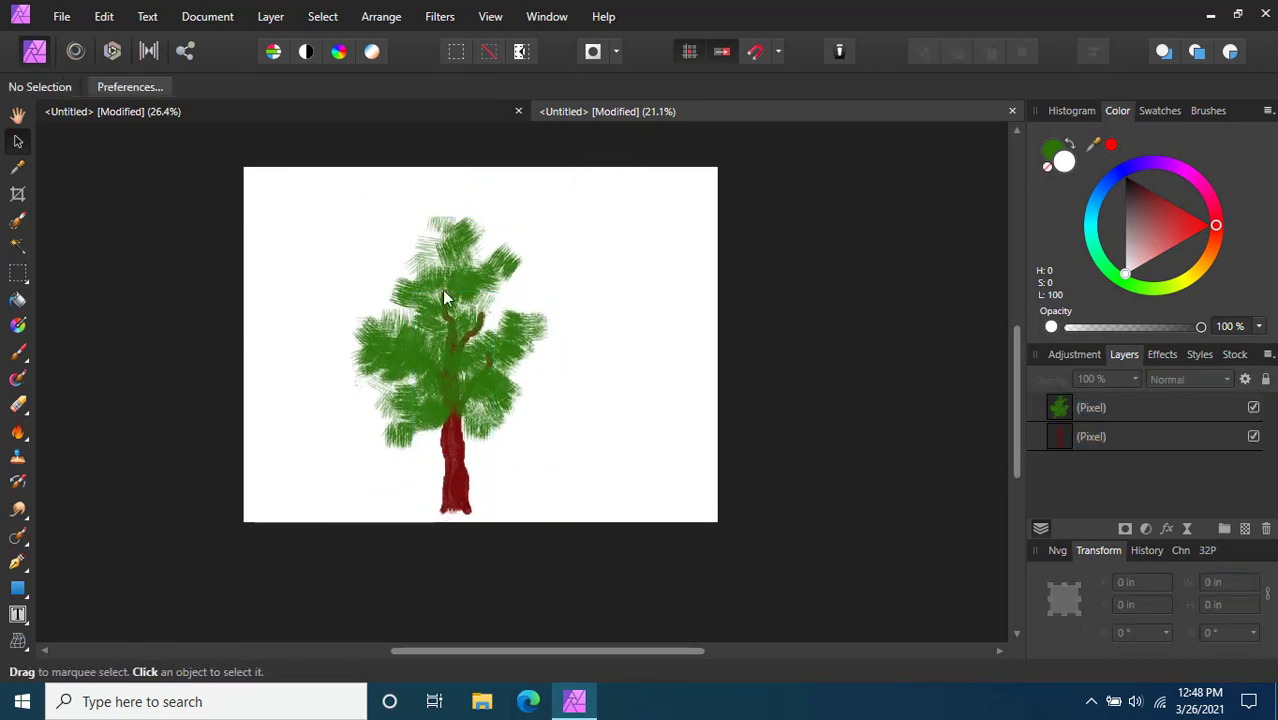
Select both the foliage and trunk layers and align them to each other on their horizontal centres
click(445, 297)
click(633, 365)
drag(613, 576, 280, 186)
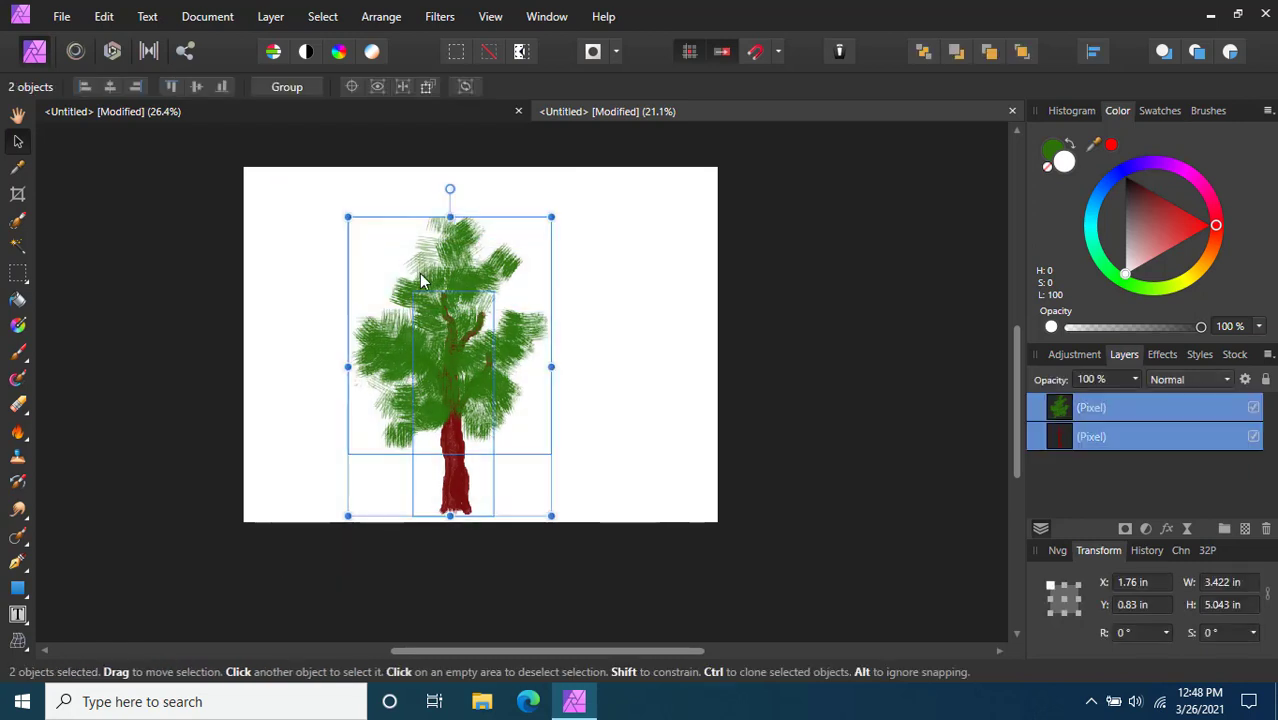
click(420, 281)
drag(645, 557, 257, 169)
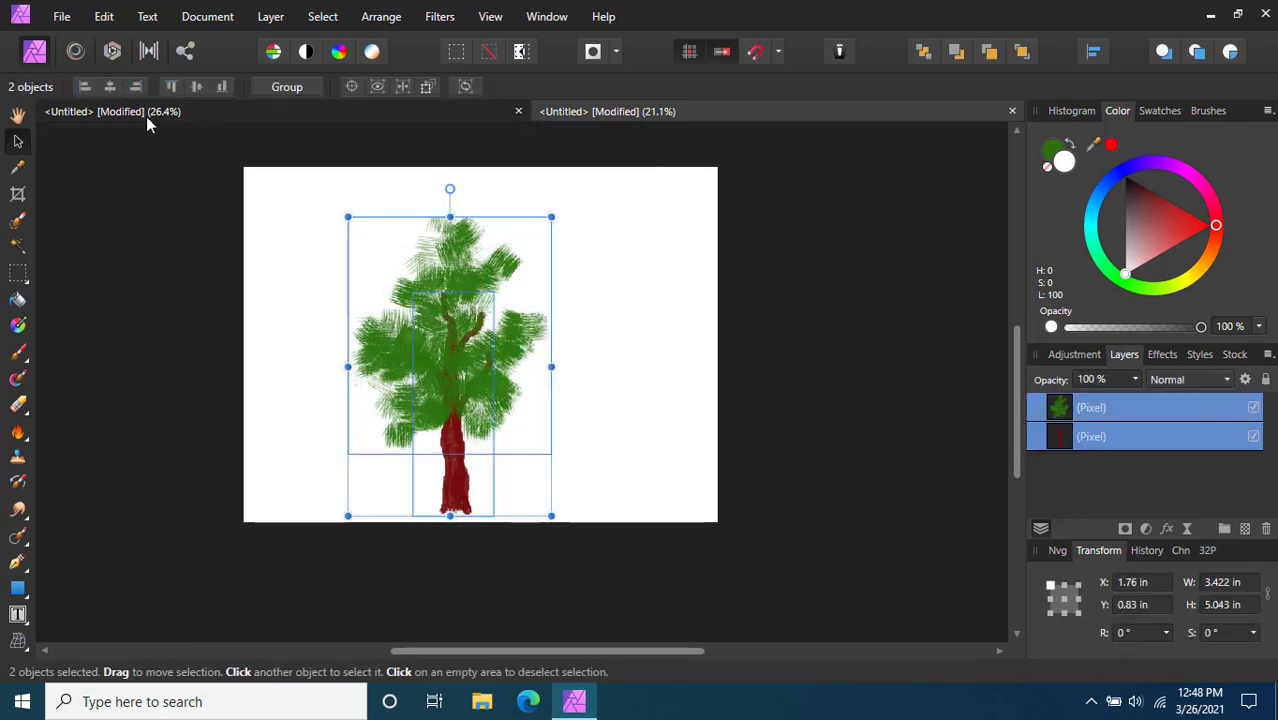
click(110, 86)
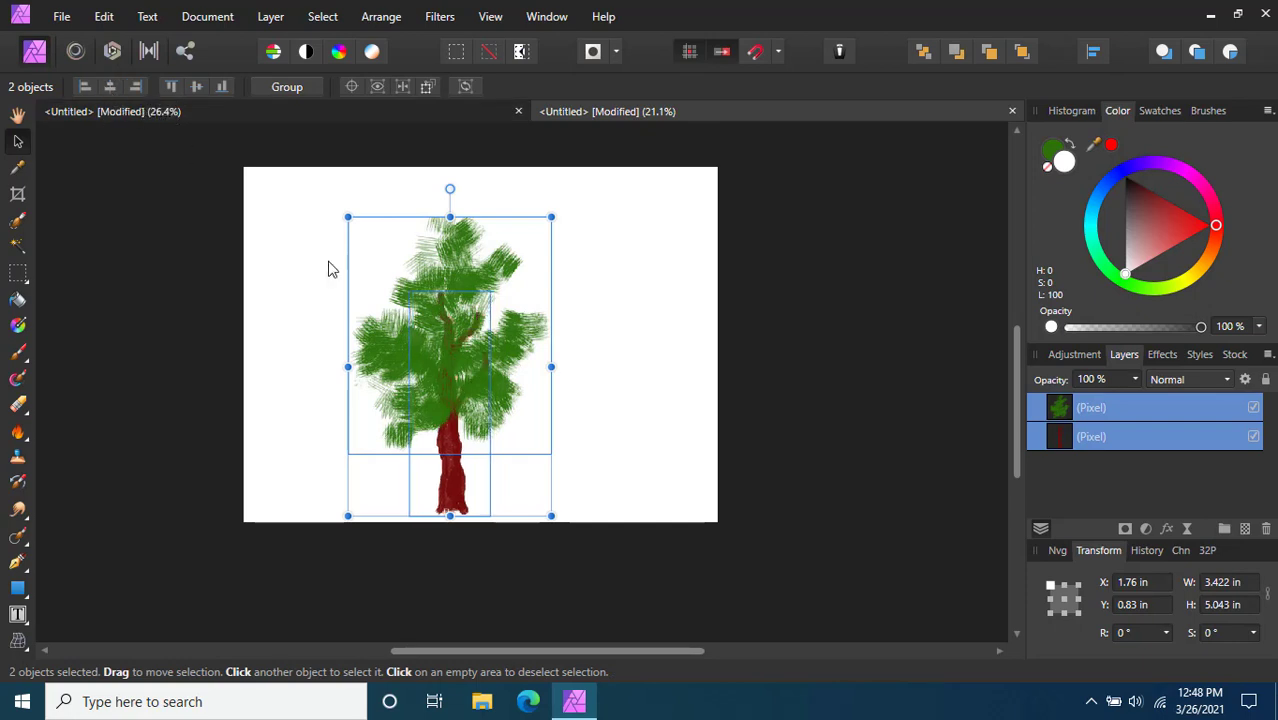
Move the aligned tree to the horizontal centre of the canvas, at about X 2.27 in and Y 0.8 in, and deselect it
drag(500, 360, 530, 358)
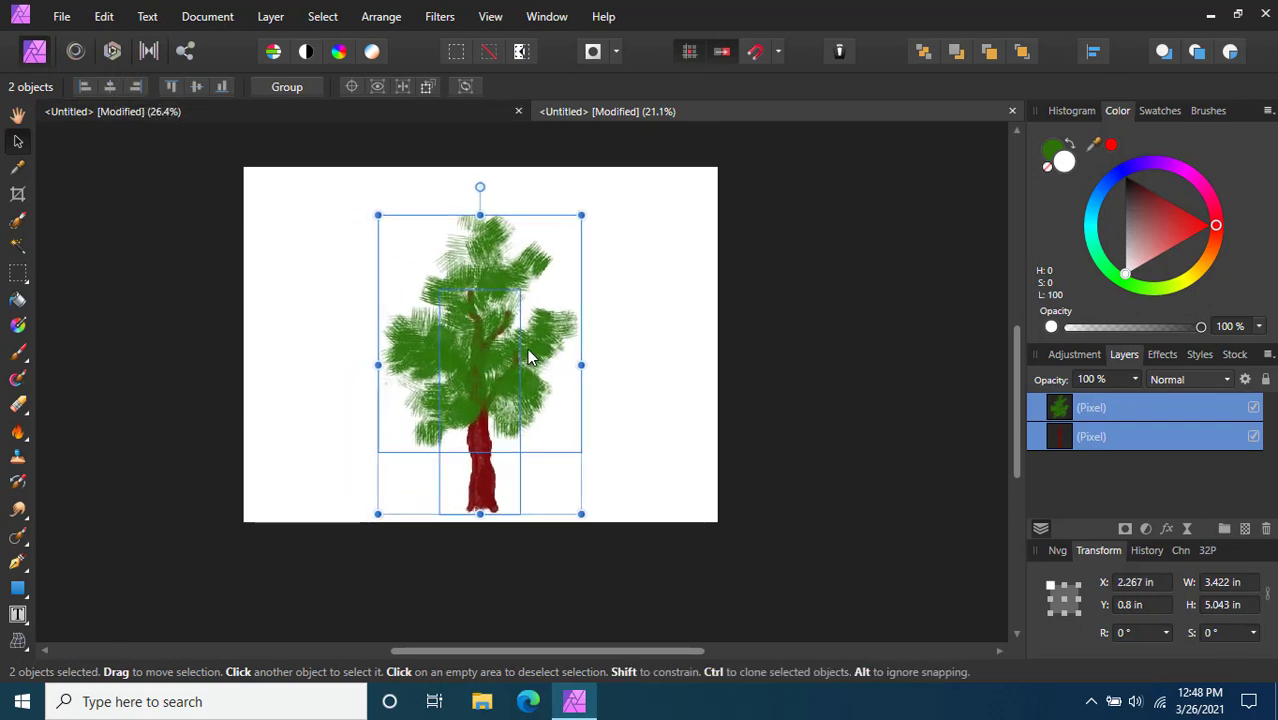
click(630, 357)
scroll(475, 246, up, 3)
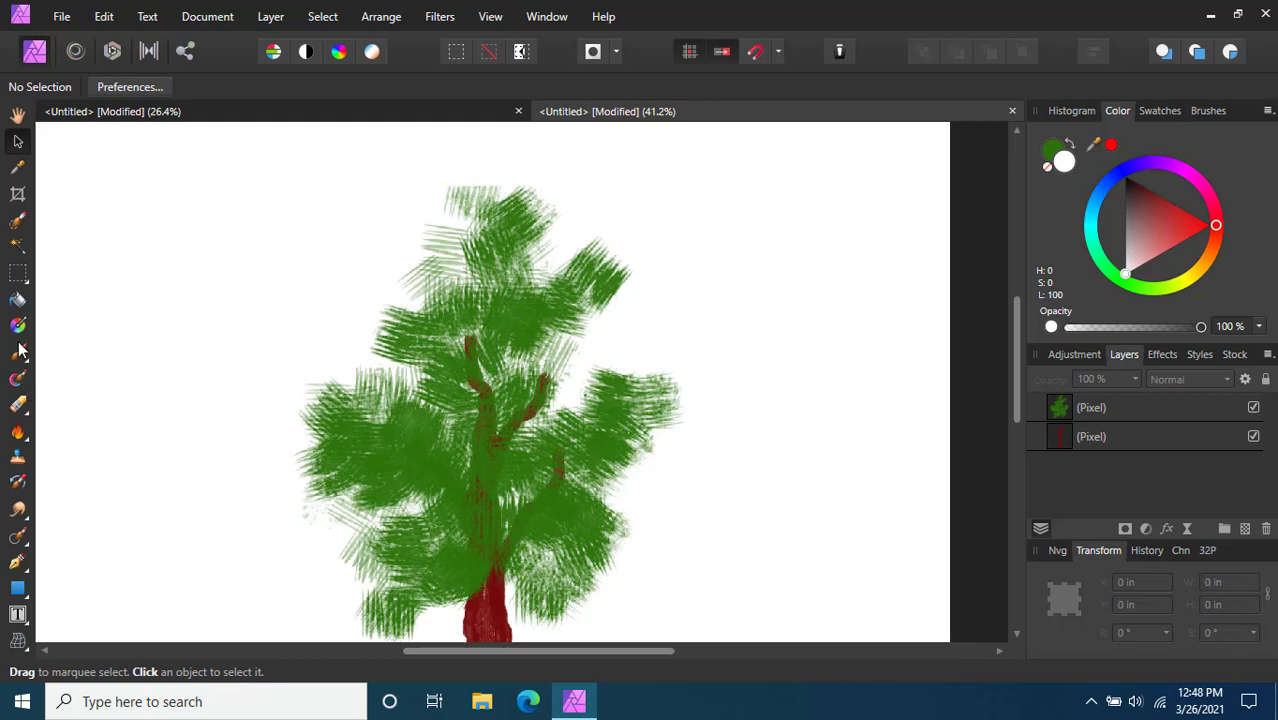
Brush faint, feathery green foliage on a new layer over the top and edges of the crown with the 134 px Paint Brush
click(18, 350)
scroll(451, 214, up, 3)
mouse_move(491, 222)
mouse_down()
mouse_move(475, 163)
mouse_move(412, 287)
mouse_move(392, 274)
mouse_move(443, 314)
mouse_move(404, 358)
mouse_move(362, 362)
mouse_move(317, 337)
mouse_move(395, 378)
mouse_move(350, 415)
mouse_up()
drag(570, 325, 548, 352)
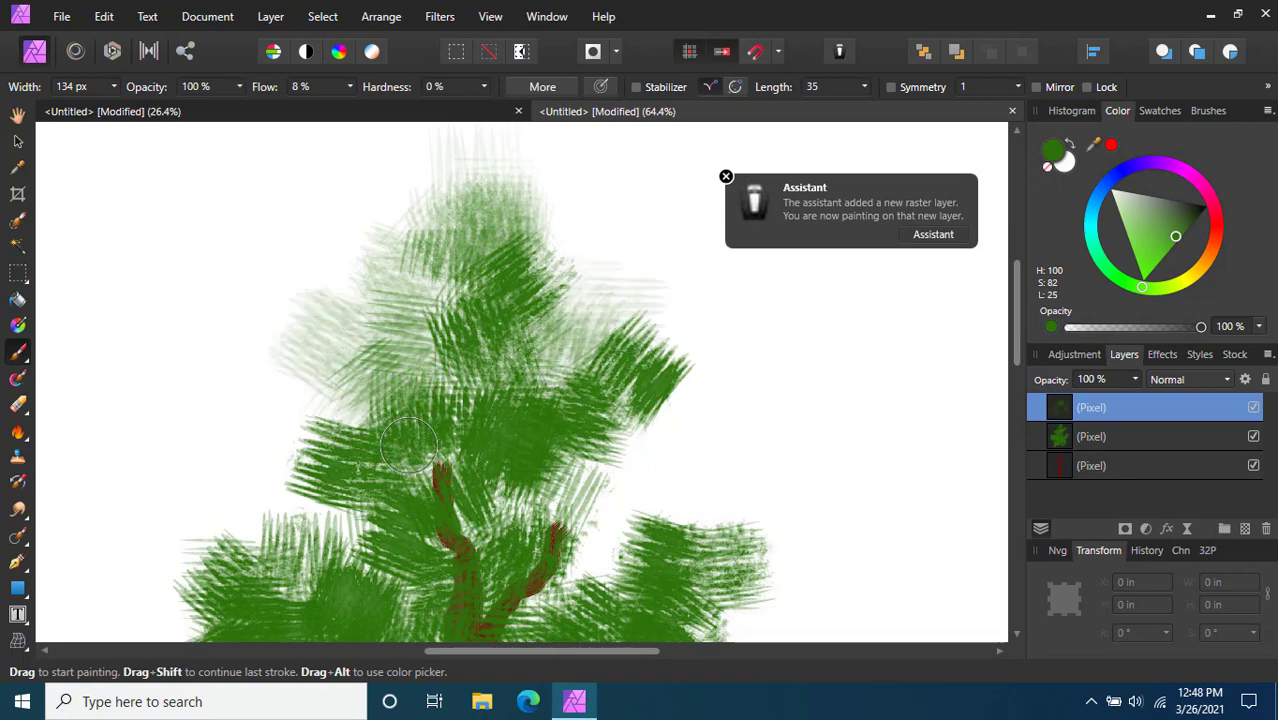
mouse_move(275, 422)
mouse_down()
mouse_move(300, 458)
mouse_move(281, 475)
mouse_move(337, 536)
mouse_move(327, 493)
mouse_up()
scroll(327, 493, down, 5)
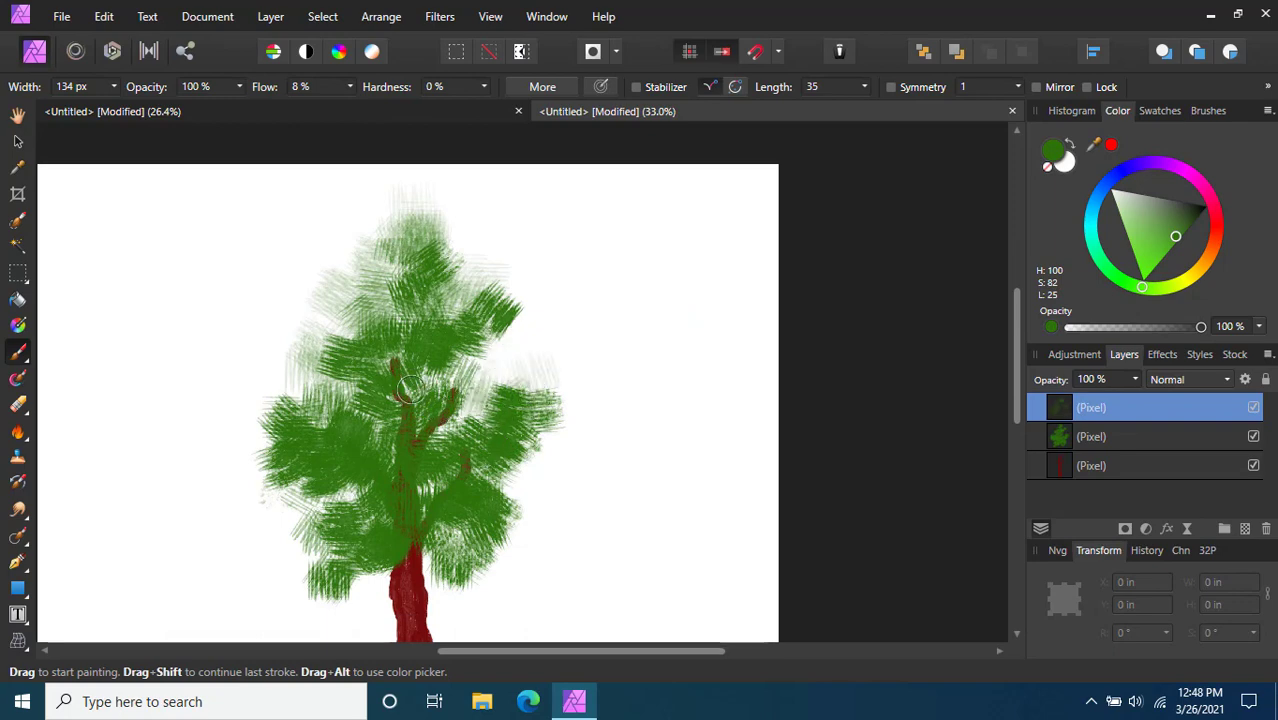
mouse_move(344, 363)
mouse_down()
mouse_move(362, 300)
mouse_move(368, 313)
mouse_move(348, 294)
mouse_move(389, 326)
mouse_move(416, 290)
mouse_move(377, 267)
mouse_move(415, 240)
mouse_move(393, 208)
mouse_move(381, 312)
mouse_up()
scroll(381, 312, down, 2)
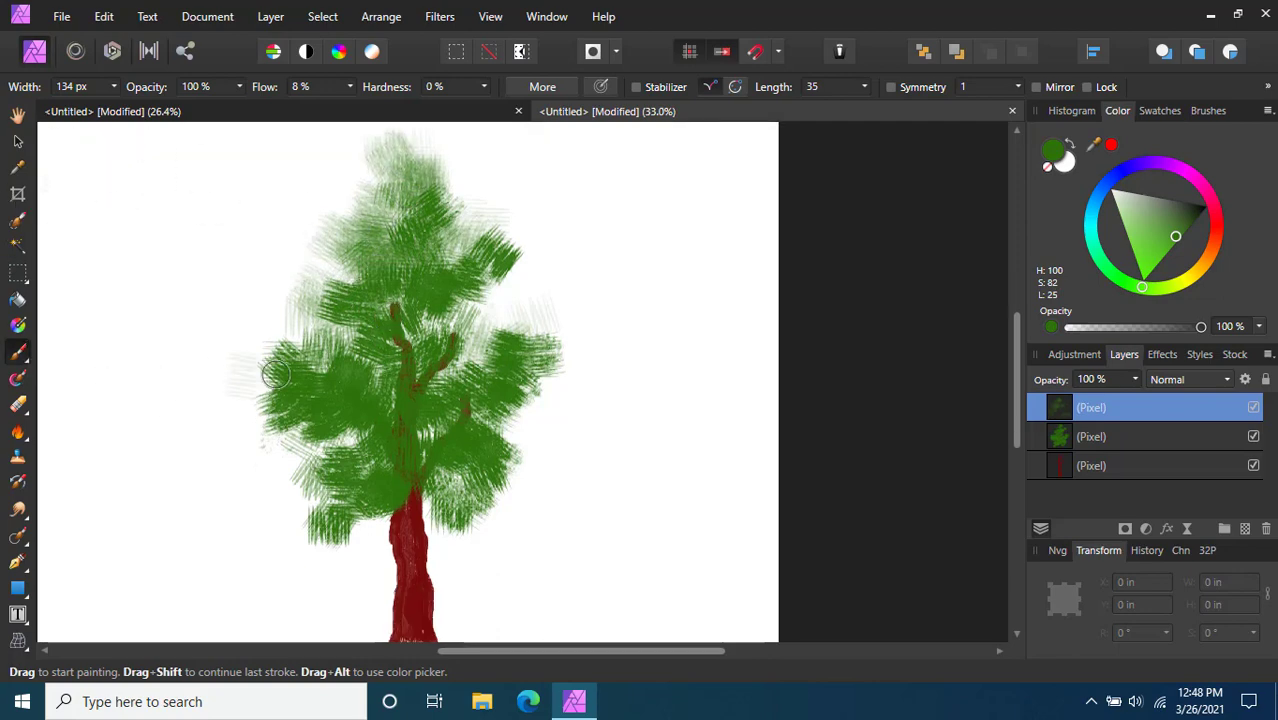
scroll(583, 391, down, 4)
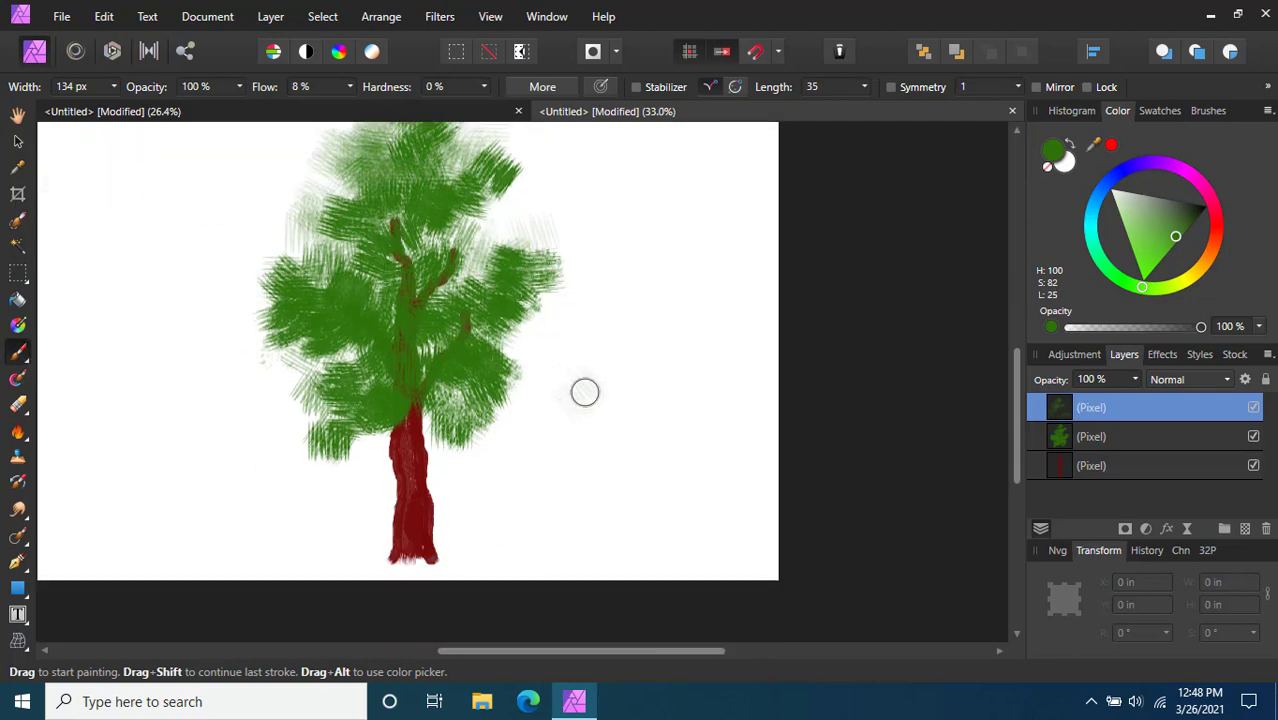
Set the brush colour to dark blue (H 243) and reduce the brush width to 24 px
click(1125, 172)
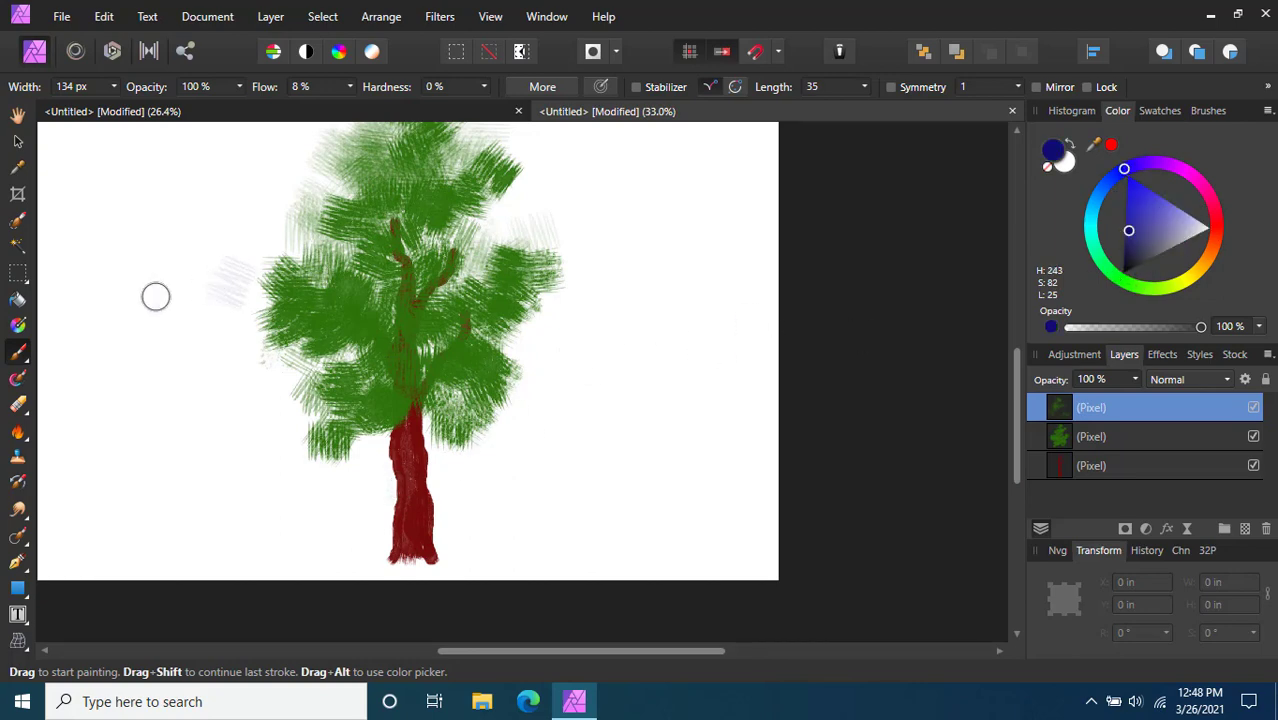
click(110, 86)
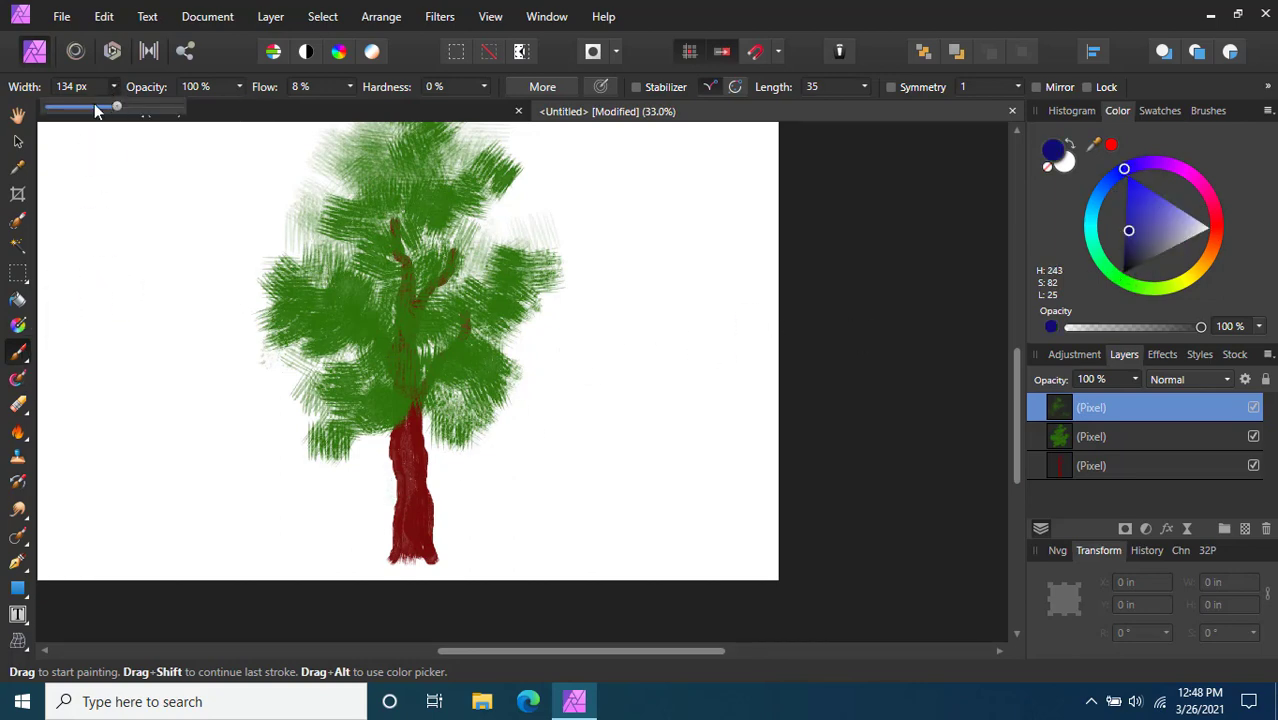
drag(100, 106, 65, 112)
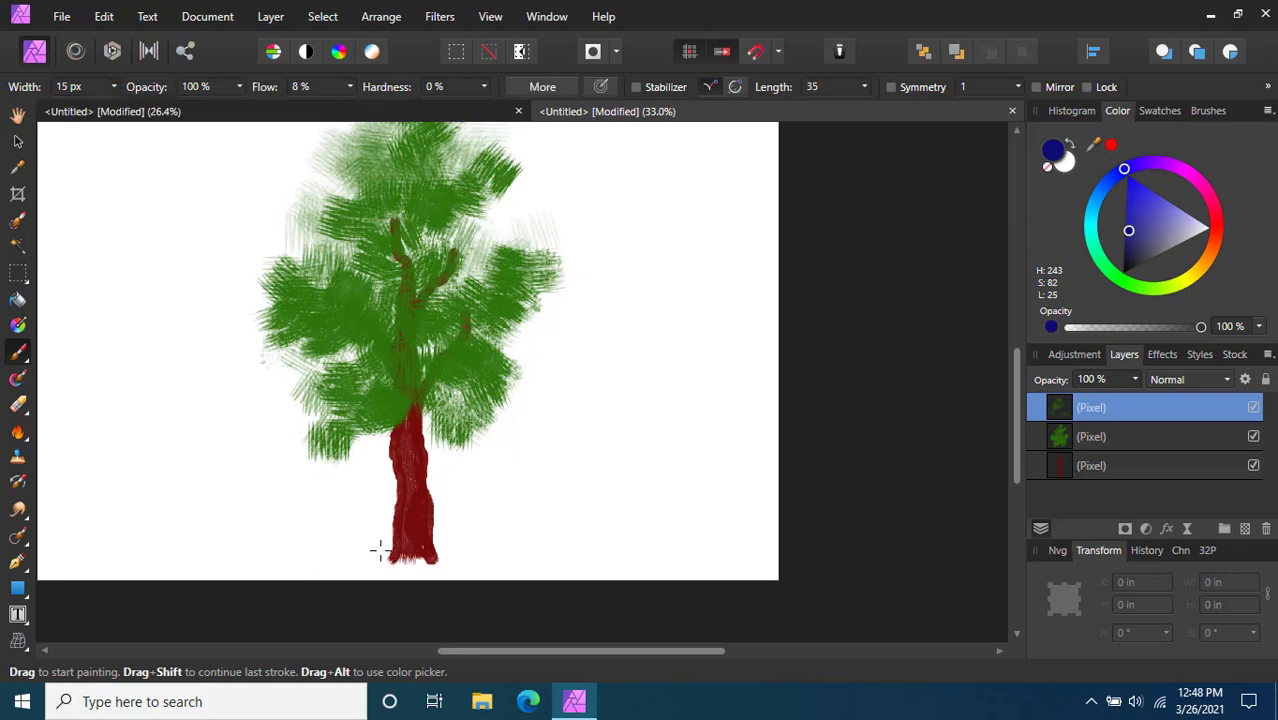
scroll(380, 550, up, 6)
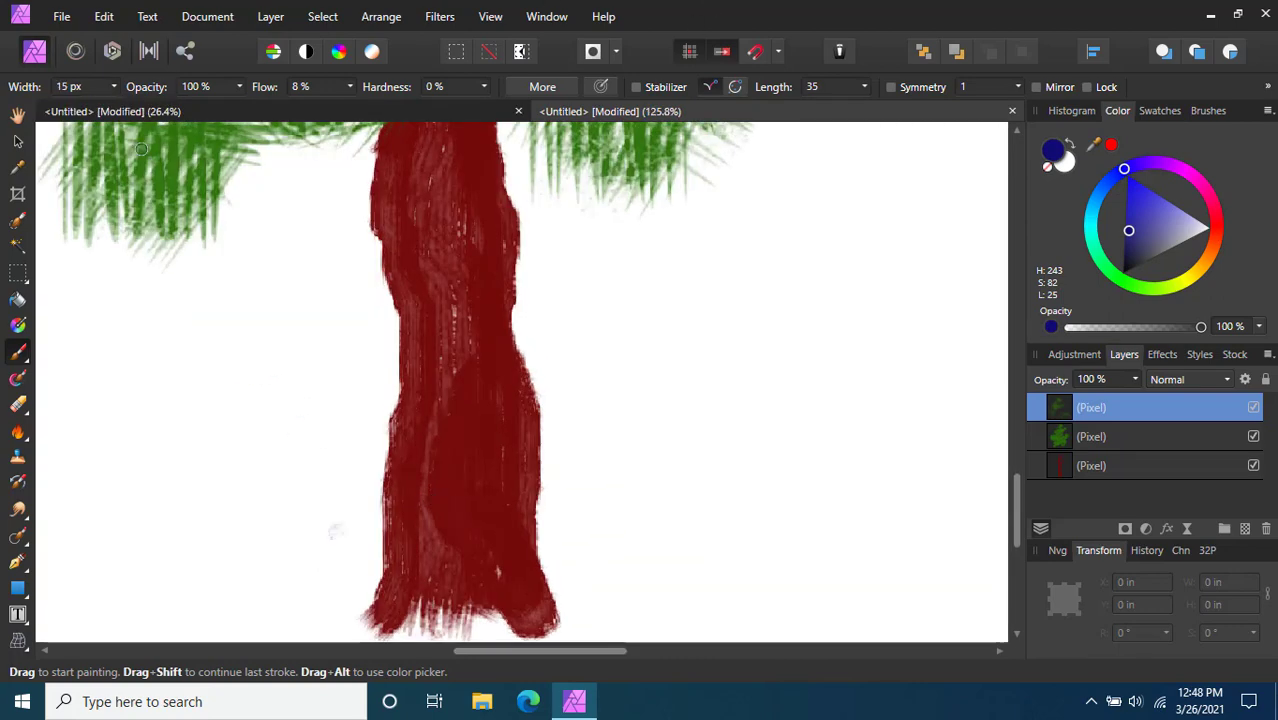
click(116, 87)
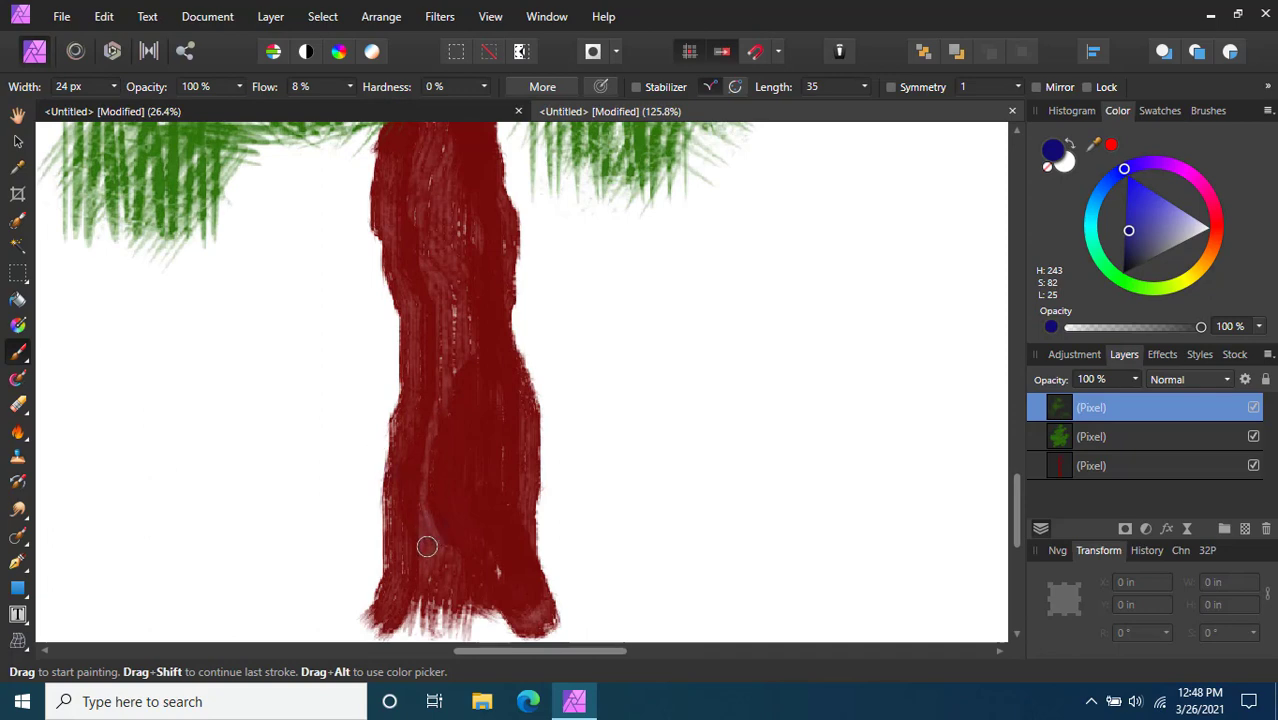
Try blue strokes on the lower trunk, undo them, and set the colour opacity to 42%
drag(396, 596, 406, 568)
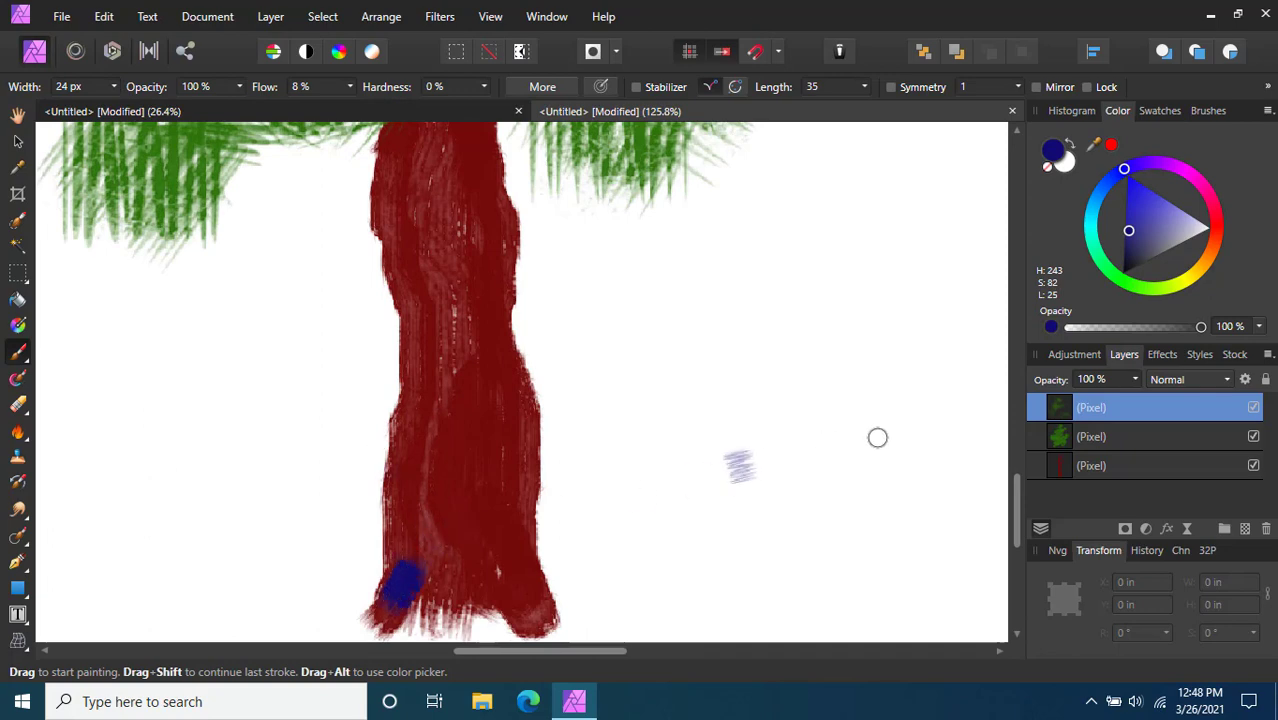
key(ctrl+z)
drag(1147, 328, 1124, 328)
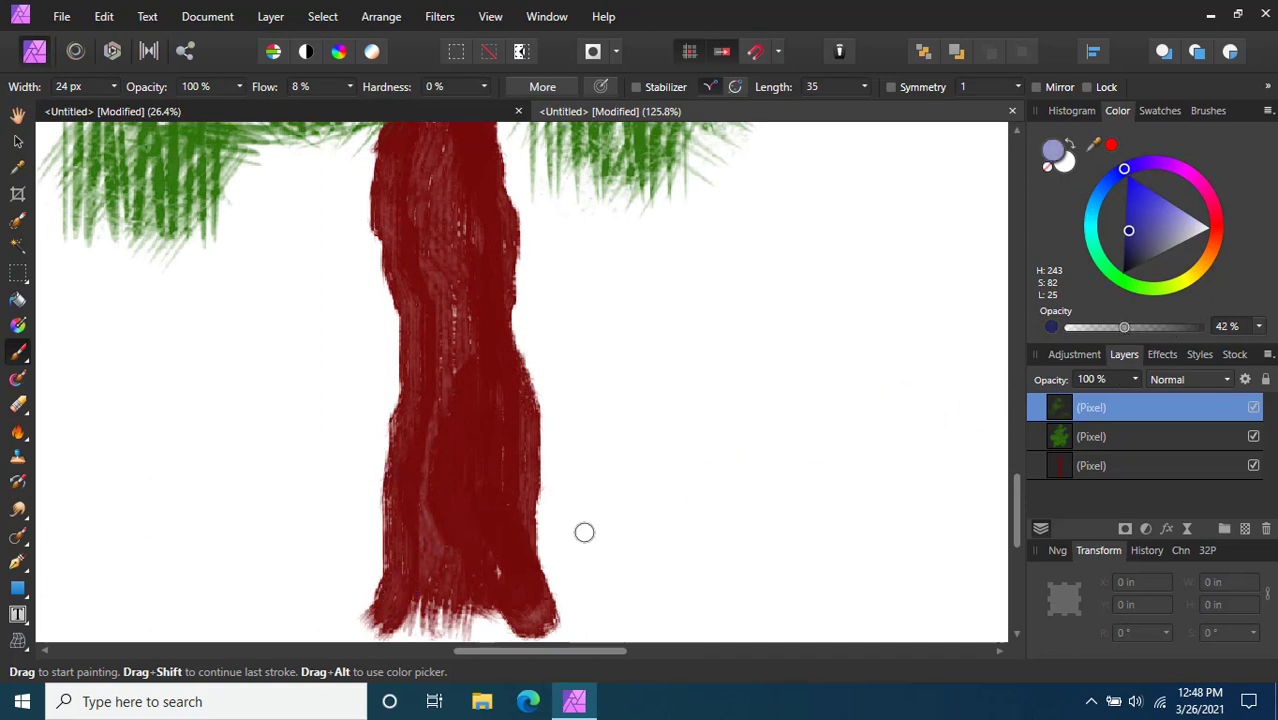
drag(1130, 228, 1112, 220)
scroll(425, 415, down, 2)
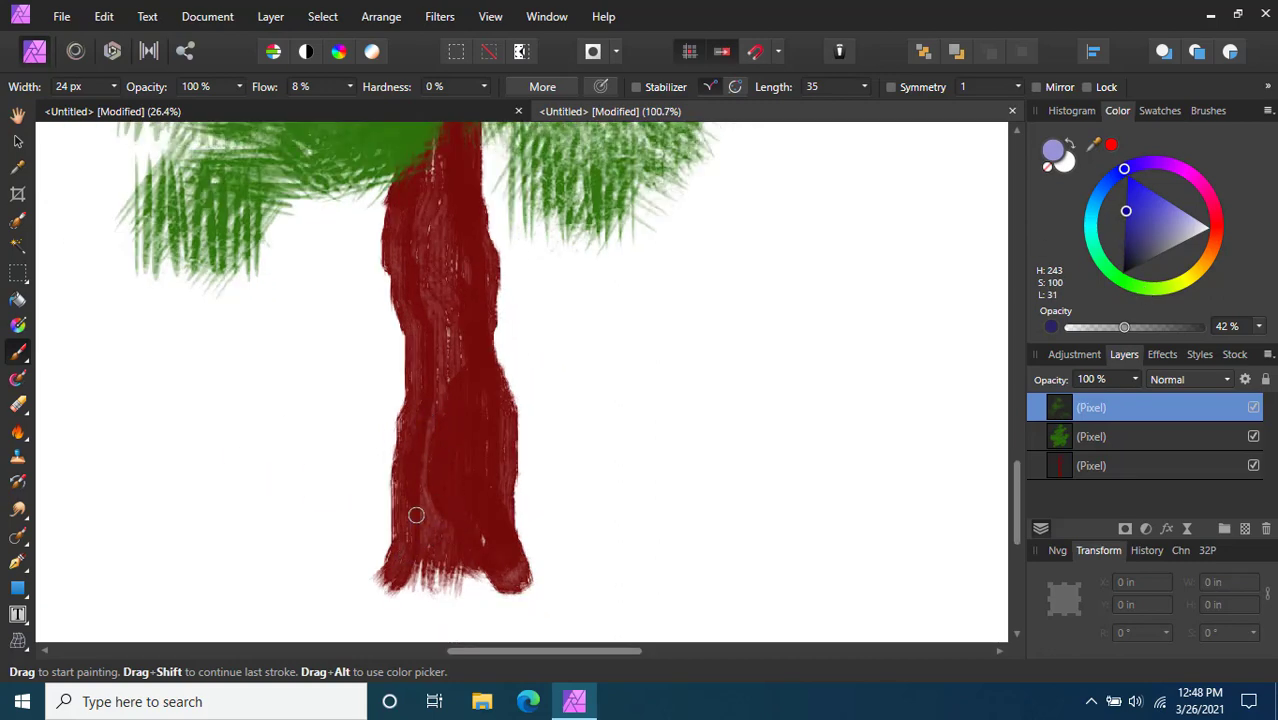
drag(416, 515, 411, 504)
key(ctrl+z)
Shade the trunk's left base and left side in crimson (H 346), darkening the colour to S 56, L 17 for the upward strokes
click(1213, 213)
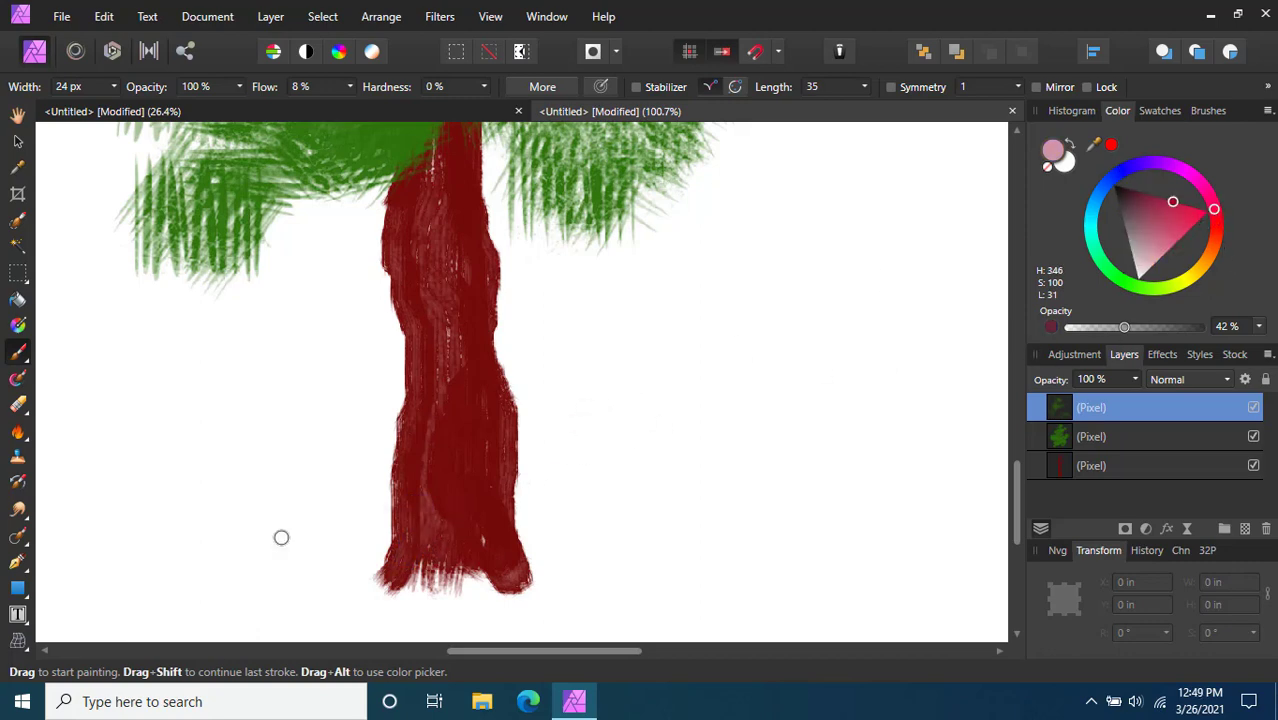
drag(387, 567, 403, 542)
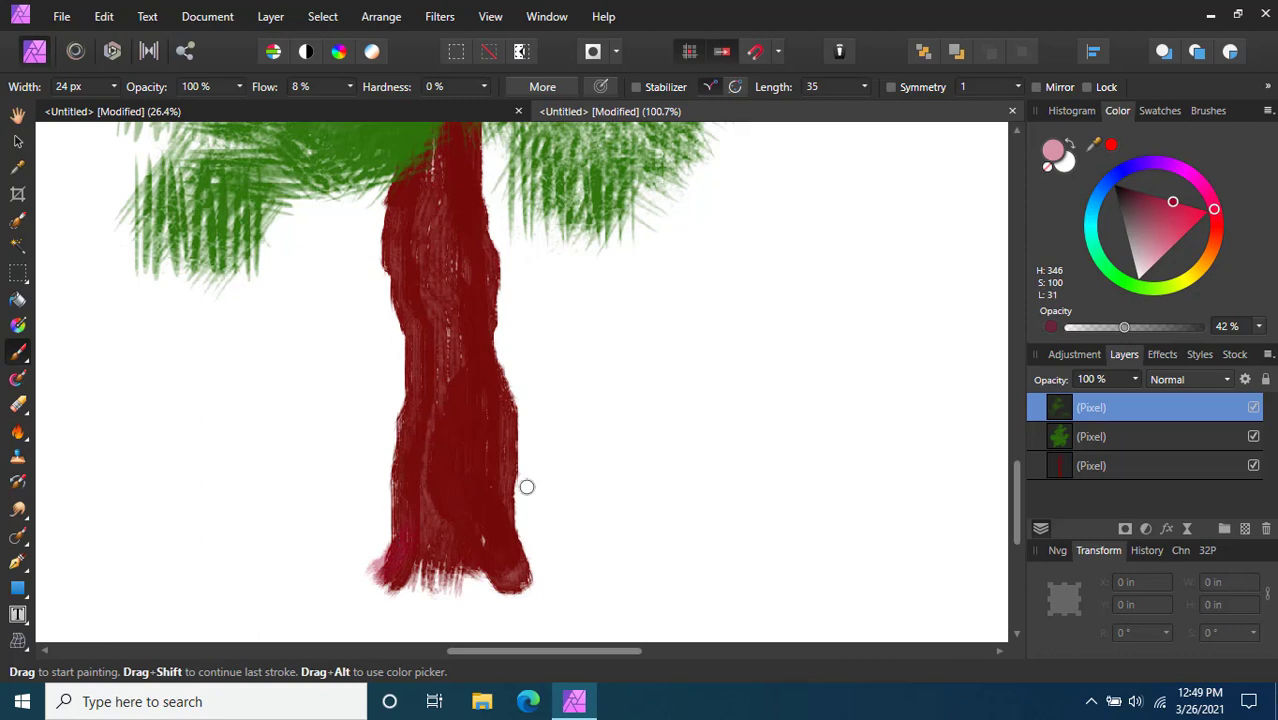
drag(1155, 201, 1134, 198)
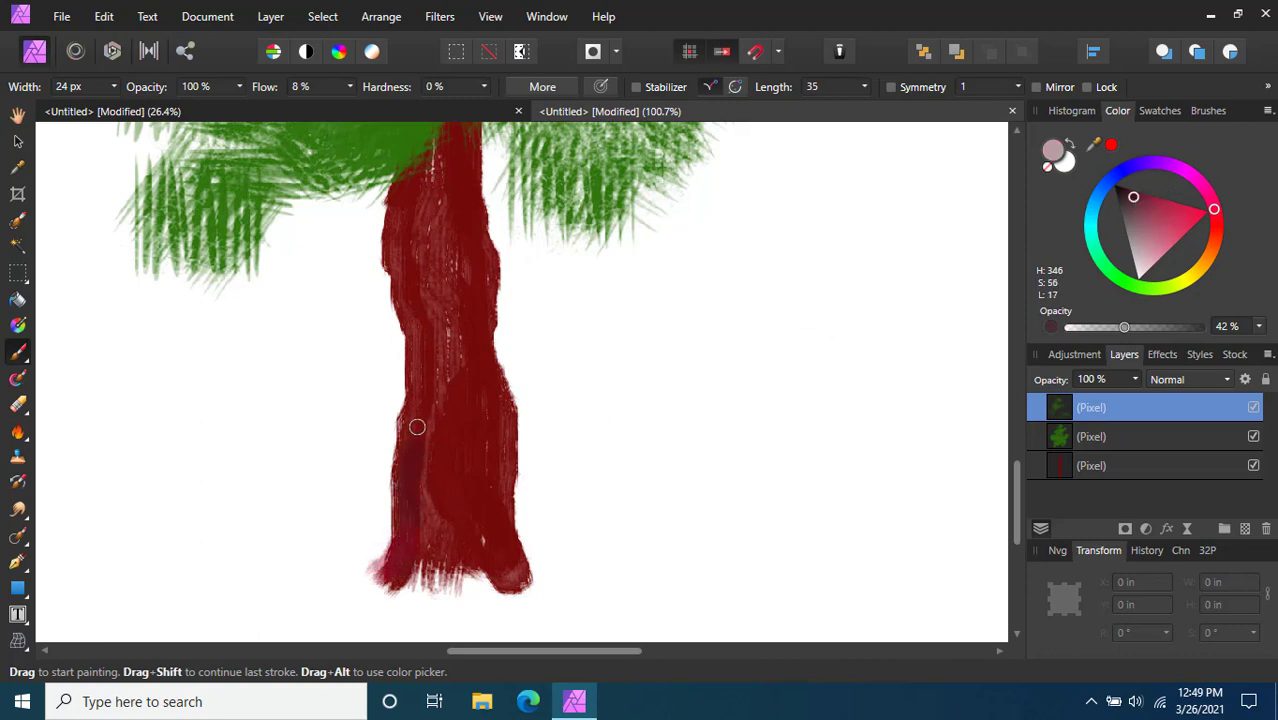
drag(417, 427, 418, 333)
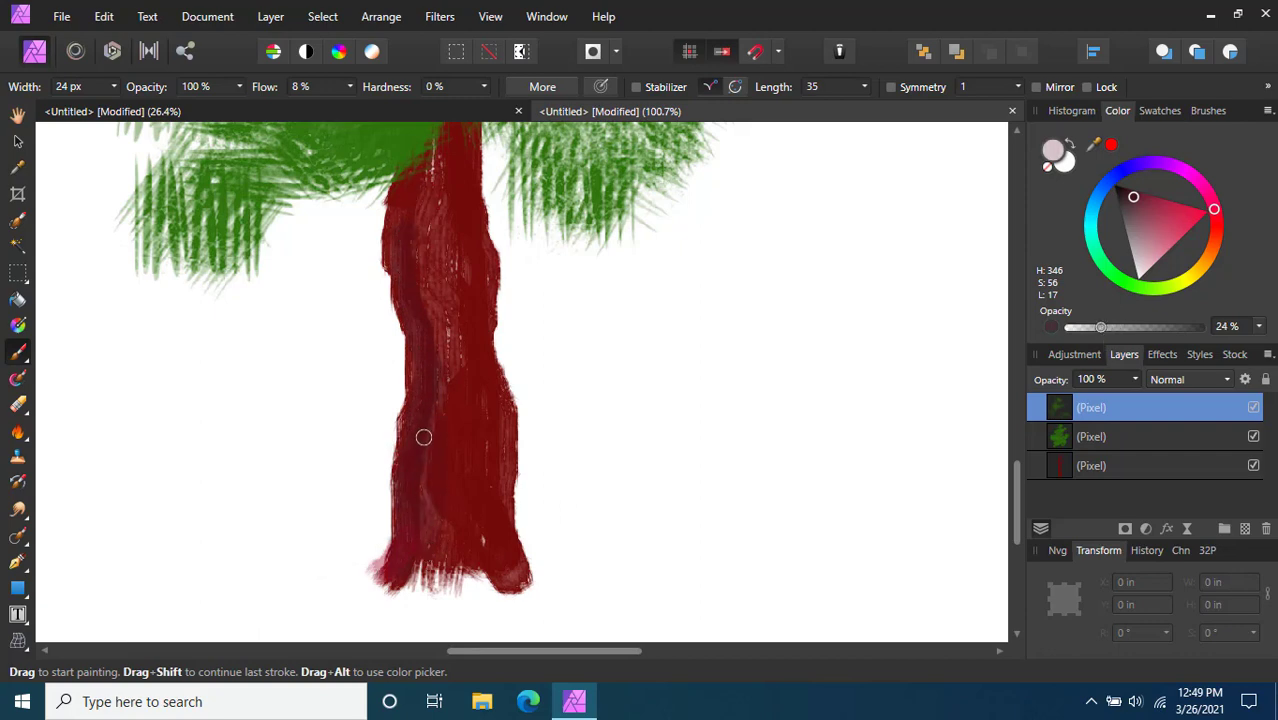
Build up the dark crimson shading at 24% opacity along the trunk's left half and up into the lower foliage
scroll(411, 294, up, 2)
mouse_move(425, 462)
mouse_down()
mouse_move(393, 294)
mouse_move(404, 255)
mouse_up()
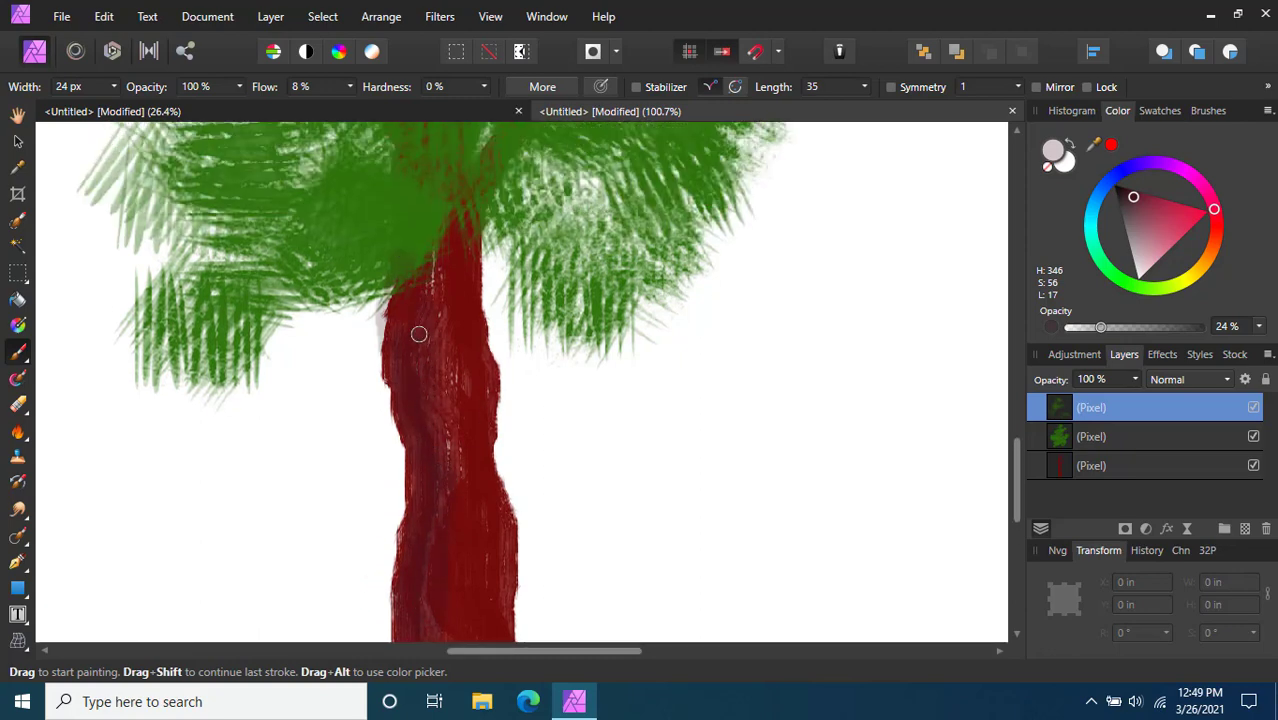
drag(419, 334, 435, 185)
scroll(437, 371, up, 2)
mouse_move(437, 371)
mouse_down()
mouse_move(429, 400)
mouse_move(419, 248)
mouse_move(432, 513)
mouse_up()
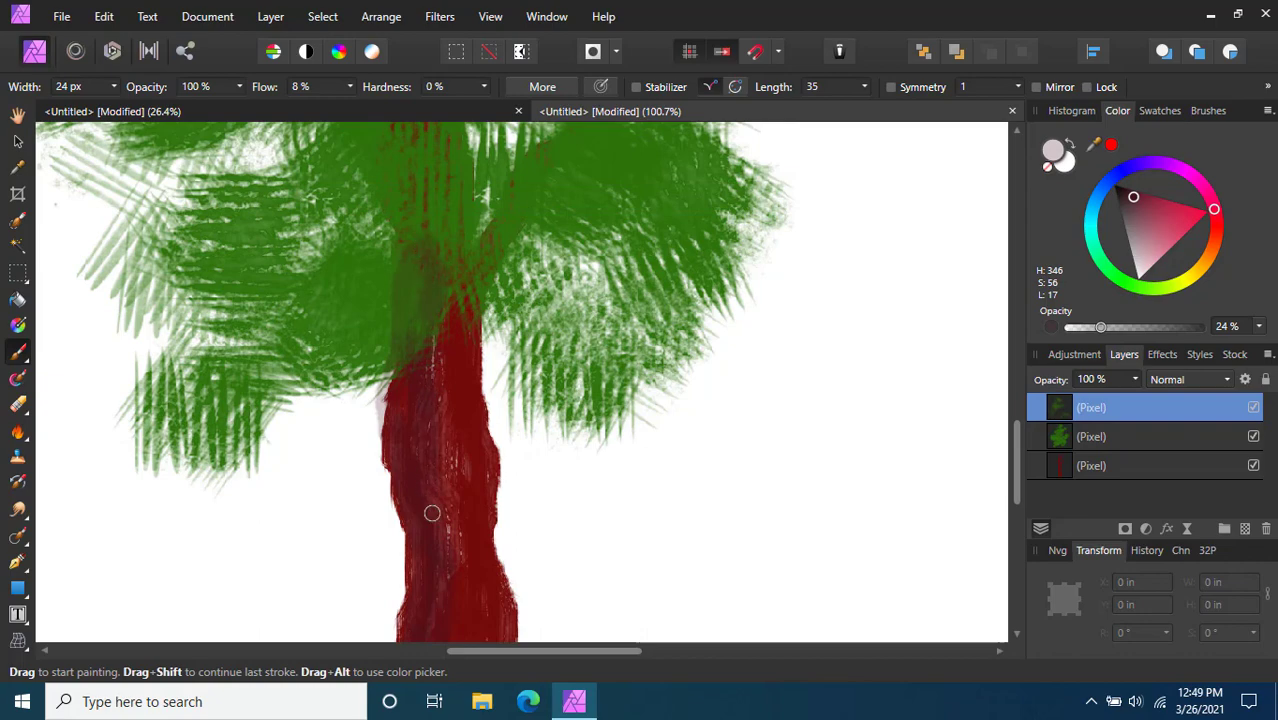
scroll(452, 540, down, 4)
scroll(453, 500, down, 3)
scroll(459, 465, up, 5)
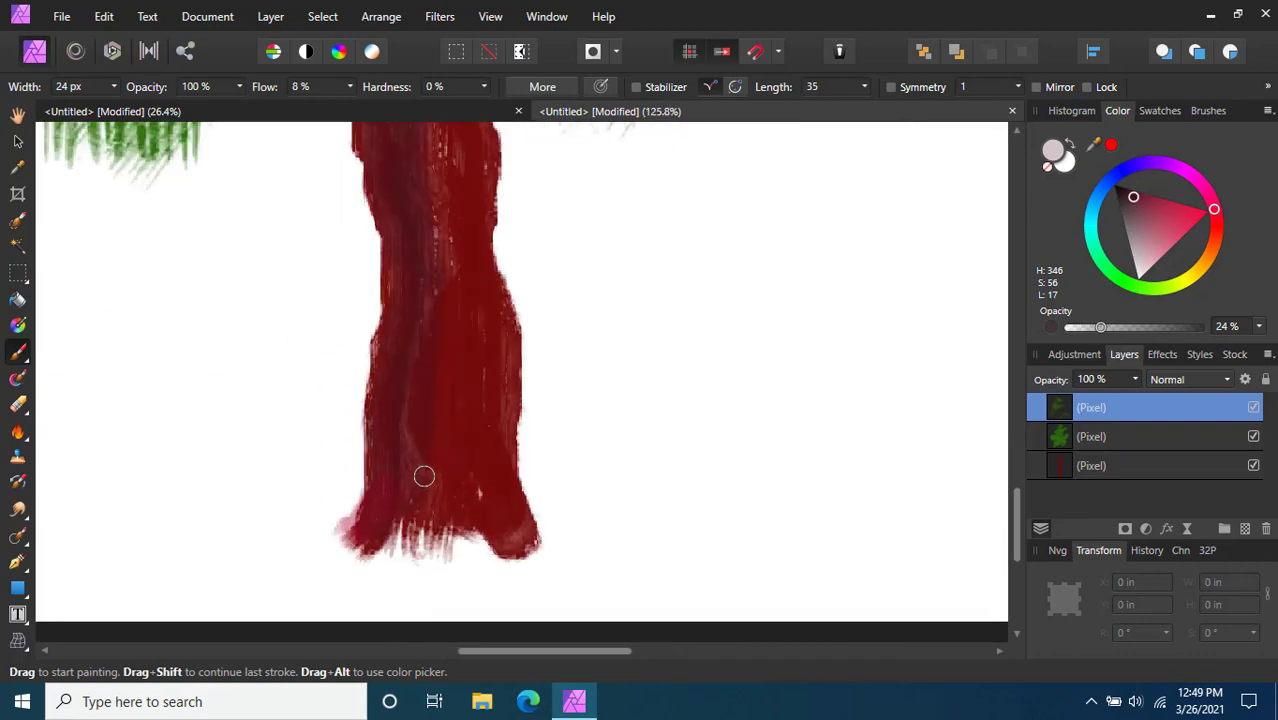
scroll(430, 320, up, 2)
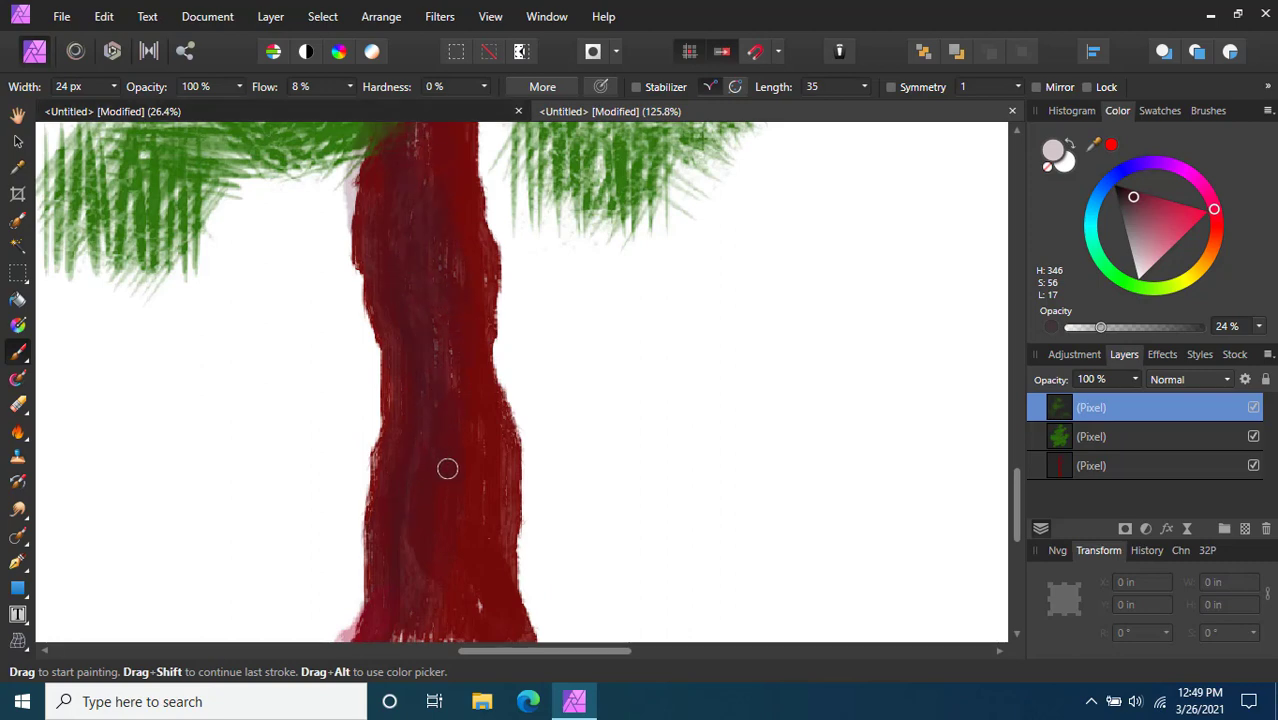
Paint an amber highlight (H 44, S 100, L 41) along the trunk's right side from the base up to the foliage
scroll(525, 402, down, 1)
click(1198, 270)
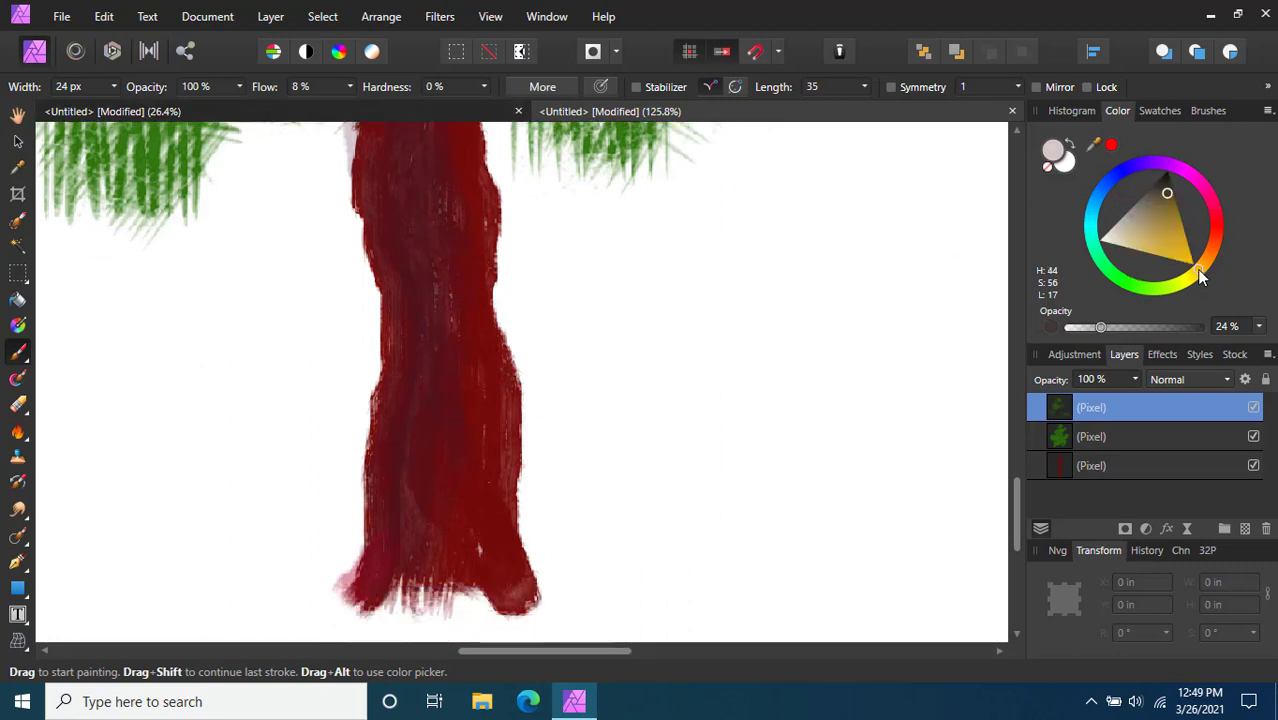
click(1189, 249)
mouse_move(502, 587)
mouse_down()
mouse_move(496, 413)
mouse_move(482, 304)
mouse_up()
scroll(480, 310, up, 4)
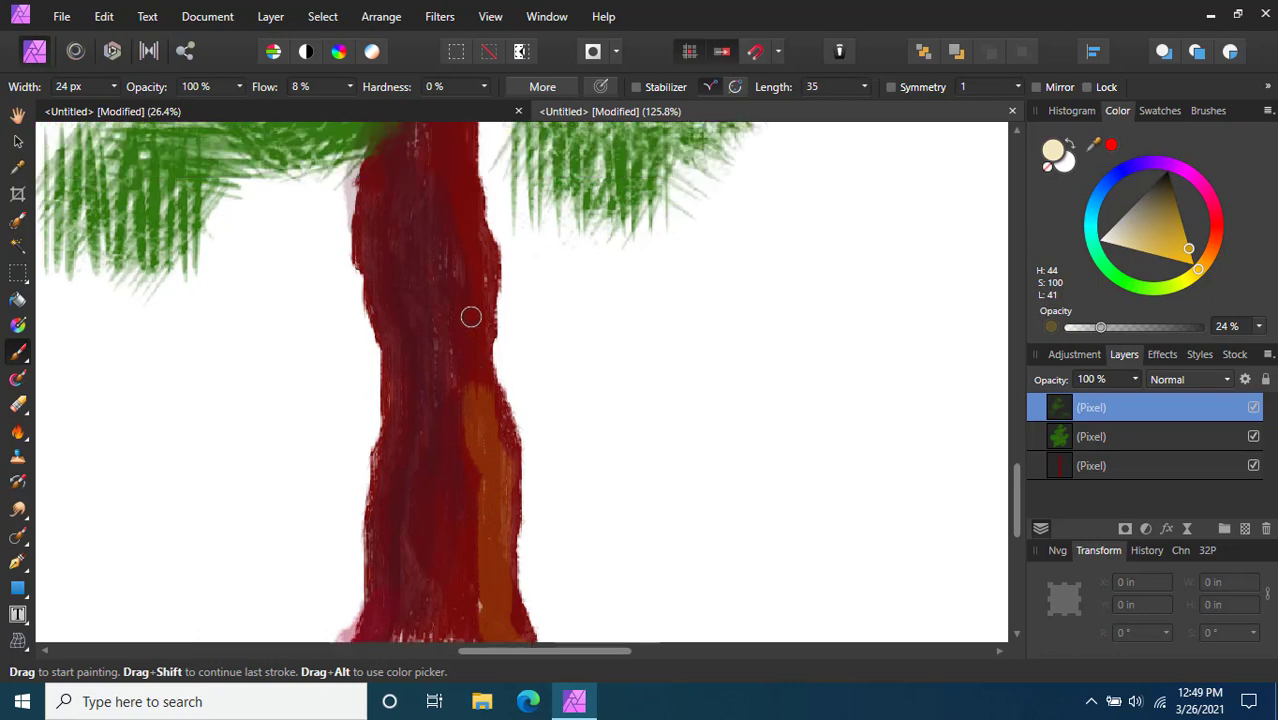
mouse_move(461, 204)
mouse_down()
mouse_move(501, 533)
mouse_move(511, 502)
mouse_up()
scroll(511, 502, down, 4)
mouse_move(505, 362)
mouse_down()
mouse_move(496, 445)
mouse_move(513, 552)
mouse_up()
scroll(445, 266, down, 3)
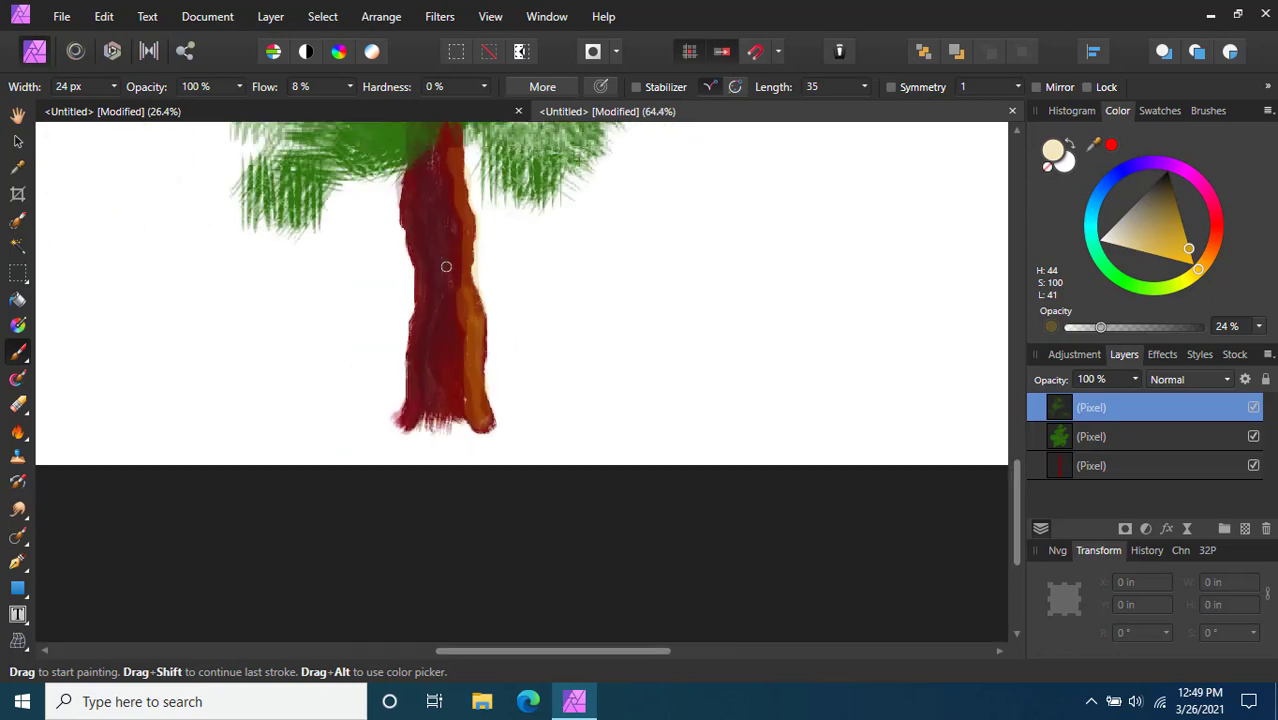
Extend the amber highlight up the trunk through the foliage and reinforce it along the lower right side
scroll(442, 264, up, 4)
scroll(439, 278, down, 4)
scroll(438, 279, up, 5)
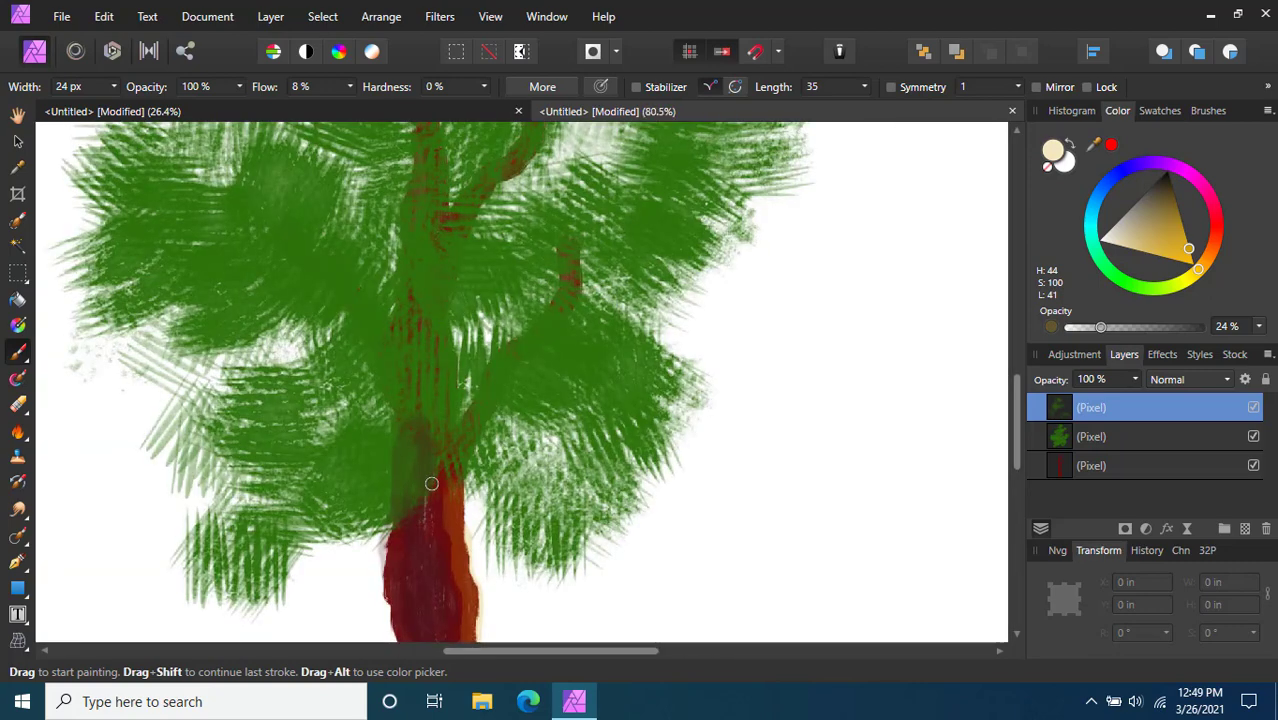
drag(443, 466, 444, 200)
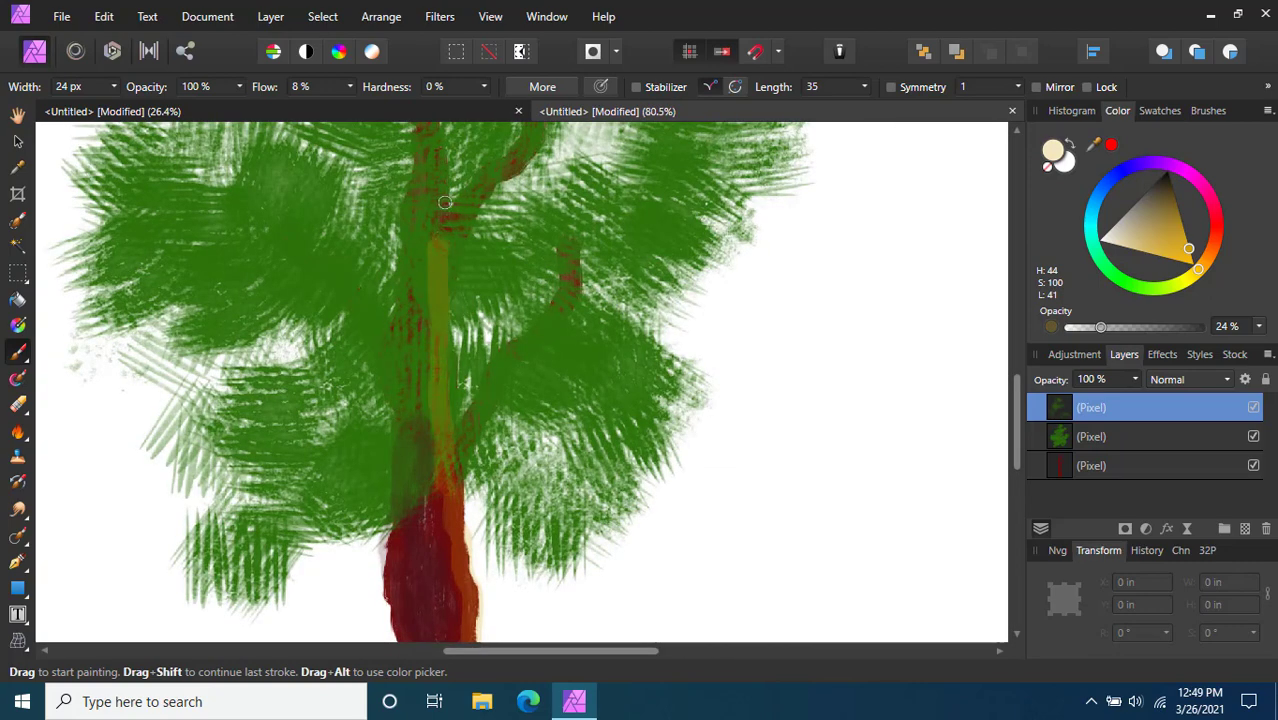
scroll(433, 321, down, 2)
scroll(433, 321, up, 3)
mouse_move(448, 337)
mouse_down()
mouse_move(437, 381)
mouse_move(459, 501)
mouse_up()
scroll(457, 495, down, 3)
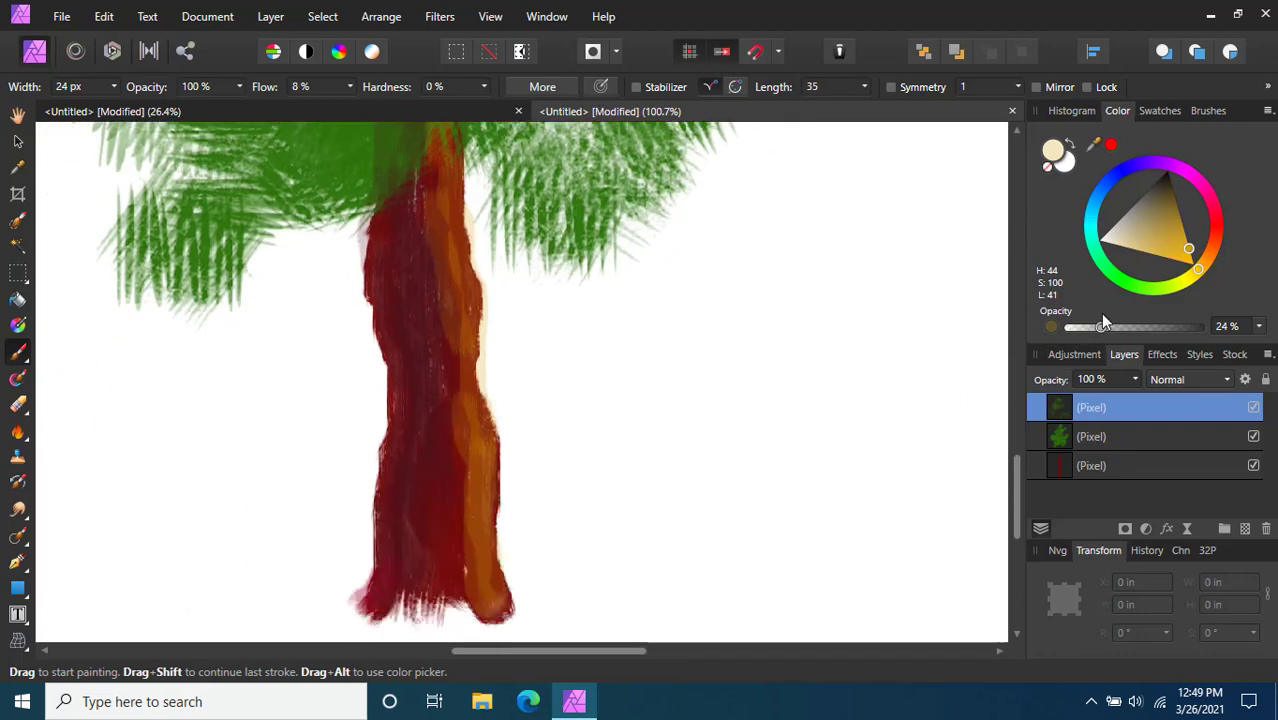
Paint a pale cream highlight (H 44, S 67, L 92) along the trunk's right edge from the foliage to the base
click(1118, 238)
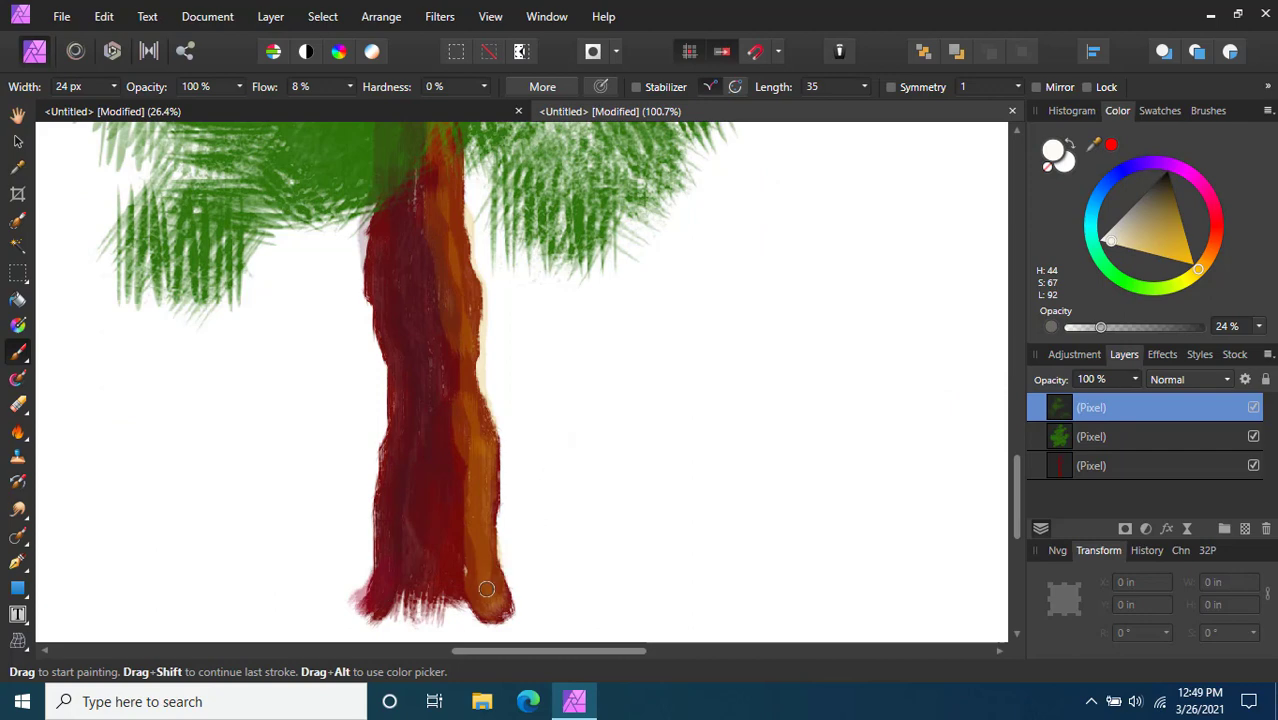
mouse_move(498, 604)
mouse_down()
mouse_move(488, 427)
mouse_move(464, 386)
mouse_up()
scroll(464, 386, up, 1)
mouse_move(512, 516)
mouse_down()
mouse_move(482, 497)
mouse_move(470, 440)
mouse_move(477, 345)
mouse_up()
mouse_move(463, 211)
mouse_down()
mouse_move(462, 286)
mouse_move(485, 373)
mouse_move(487, 355)
mouse_move(464, 229)
mouse_move(480, 419)
mouse_move(497, 446)
mouse_up()
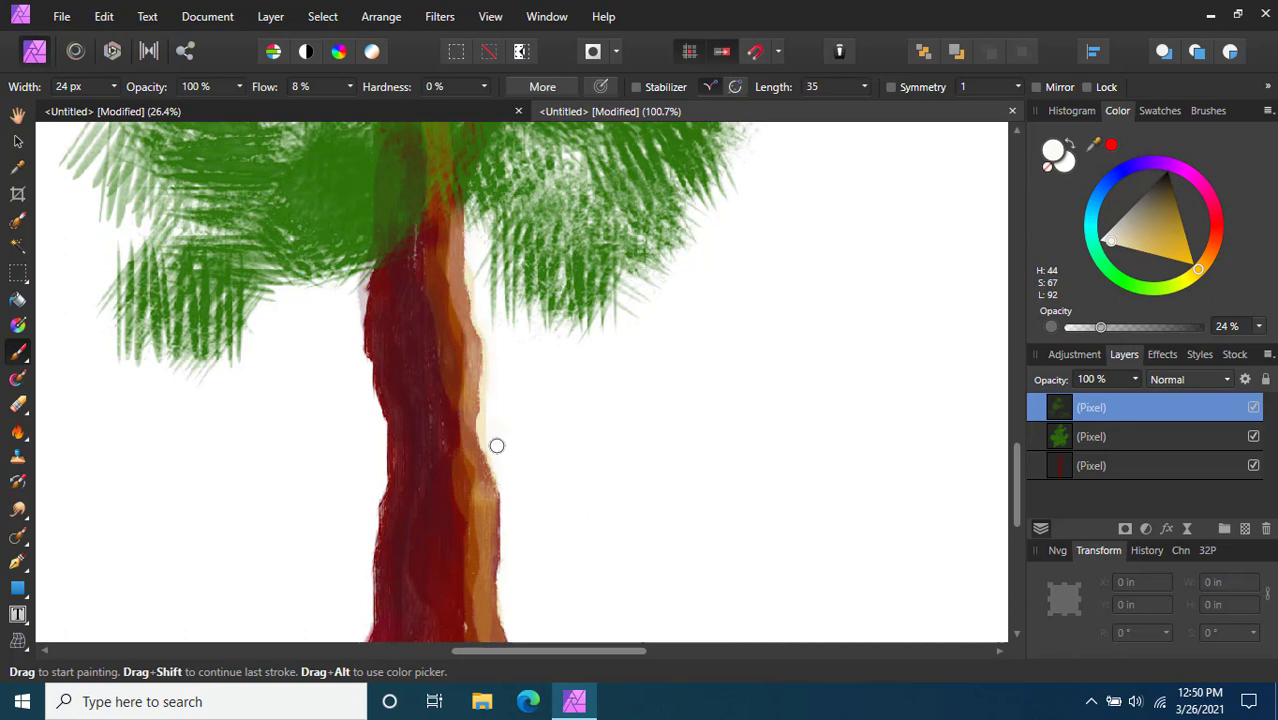
mouse_move(478, 364)
mouse_down()
mouse_move(470, 426)
mouse_move(500, 536)
mouse_up()
scroll(505, 345, down, 3)
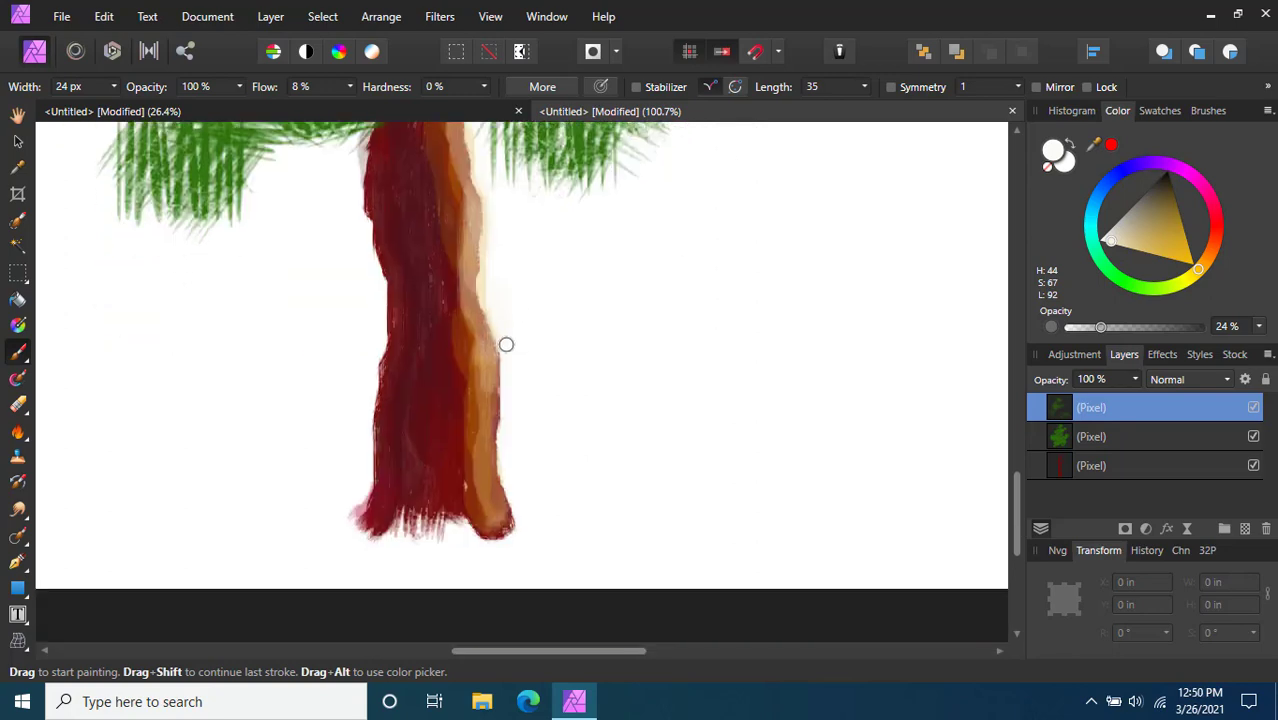
drag(490, 327, 522, 492)
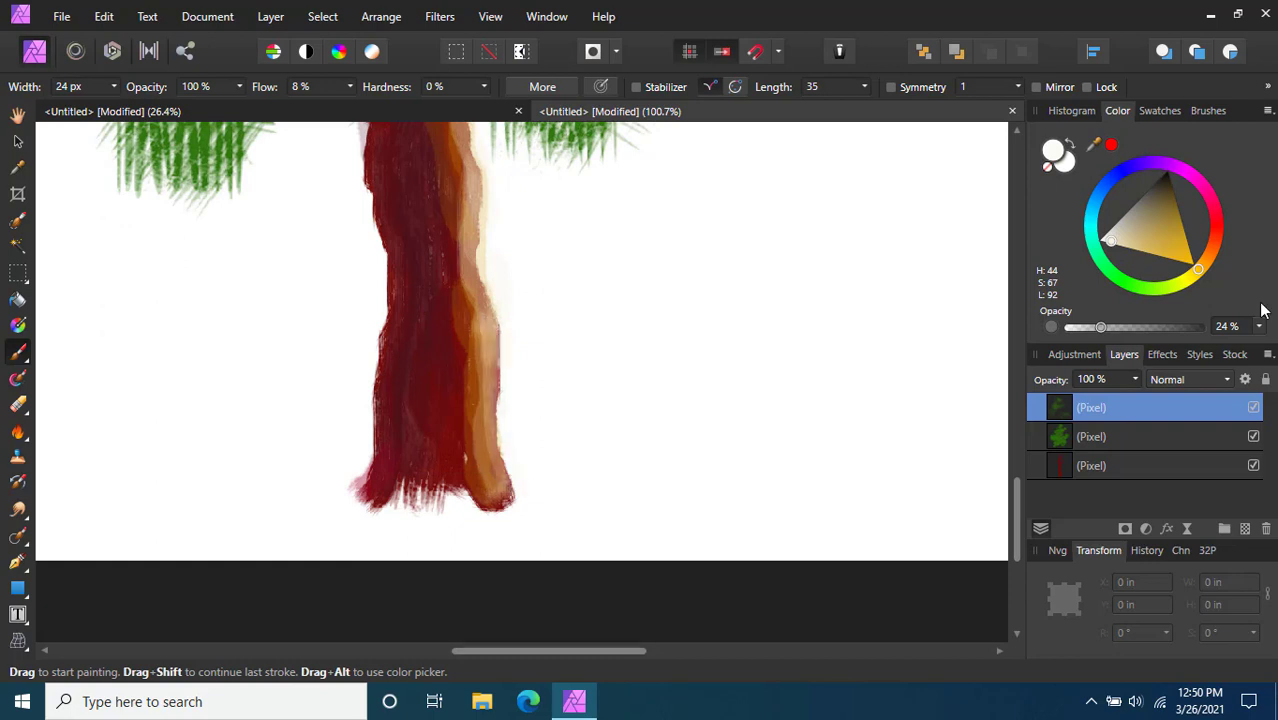
Lower the colour opacity to 10% and blend faint cream strokes between the trunk's highlight and its dark shading
drag(1100, 327, 1080, 326)
scroll(442, 180, up, 3)
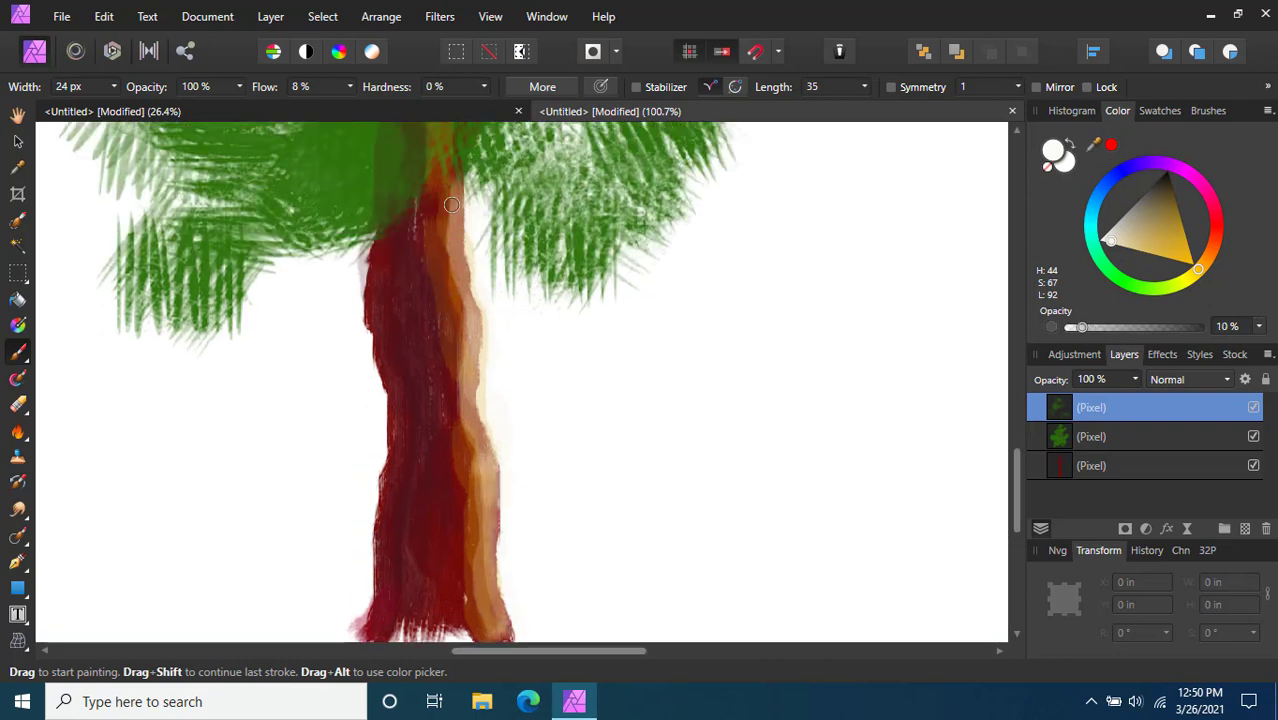
drag(440, 254, 451, 356)
drag(431, 198, 441, 394)
drag(441, 168, 455, 372)
scroll(478, 222, down, 3)
drag(478, 222, 462, 418)
drag(452, 200, 465, 472)
drag(451, 291, 475, 487)
drag(446, 318, 436, 481)
scroll(436, 481, down, 5)
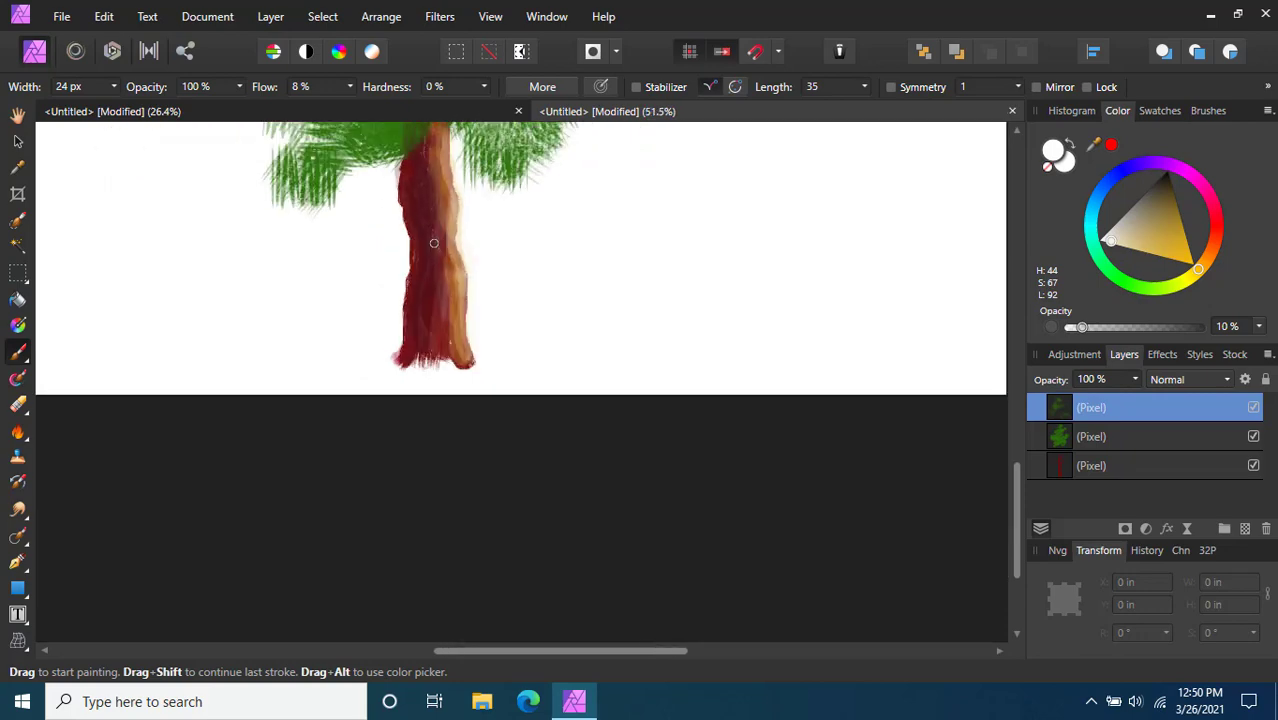
Paint faint black shading (H 44, S 100, L 0) at 10% colour opacity down the trunk's left side to its base
scroll(457, 340, up, 2)
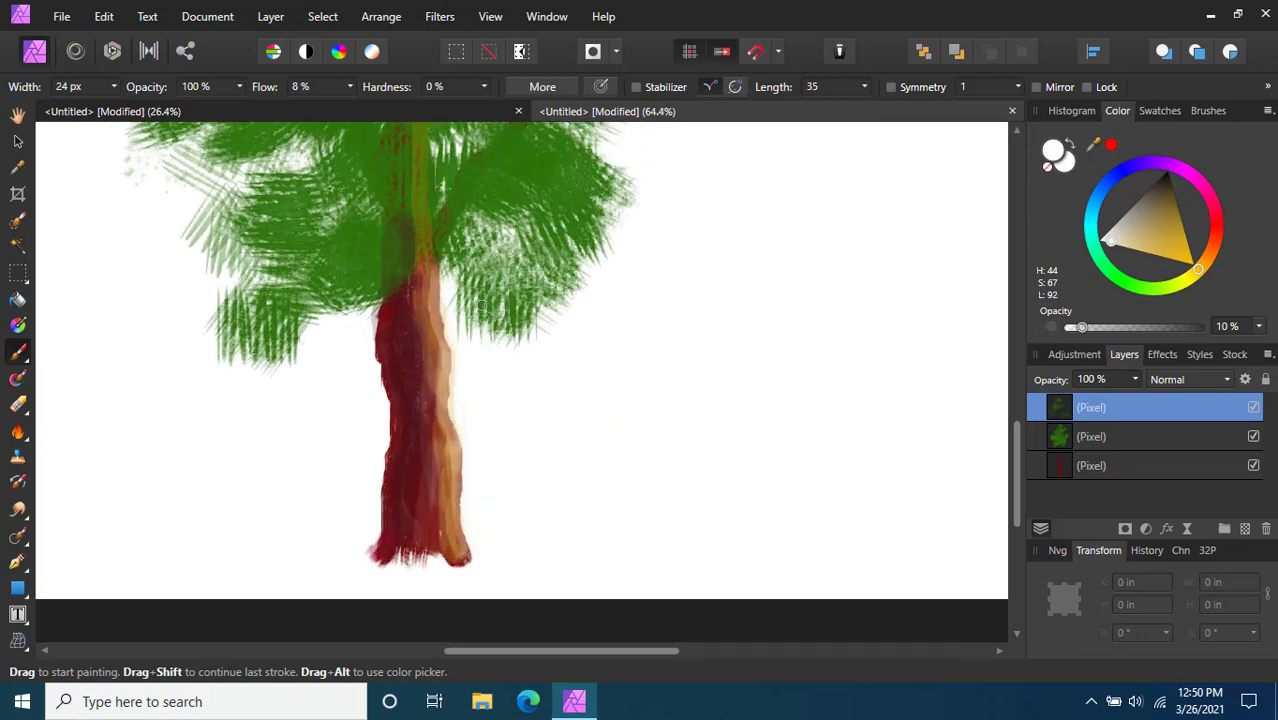
drag(1170, 240, 1172, 162)
scroll(400, 245, up, 3)
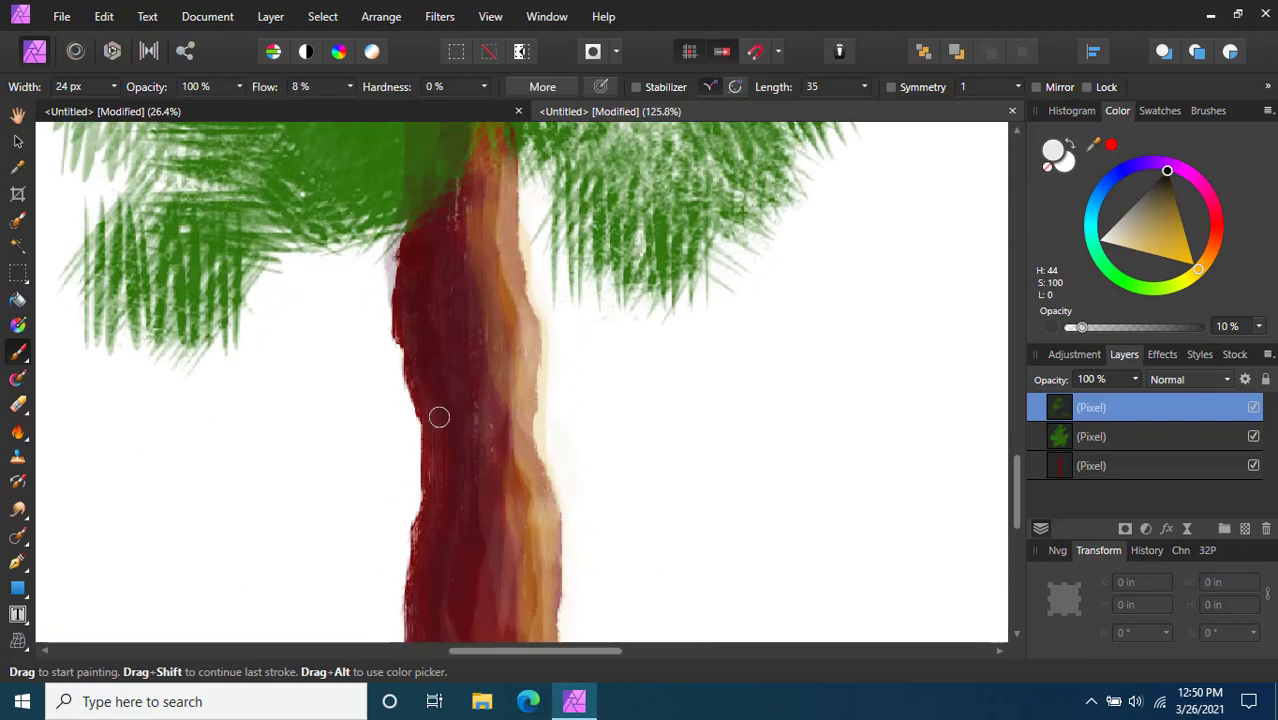
scroll(445, 423, down, 2)
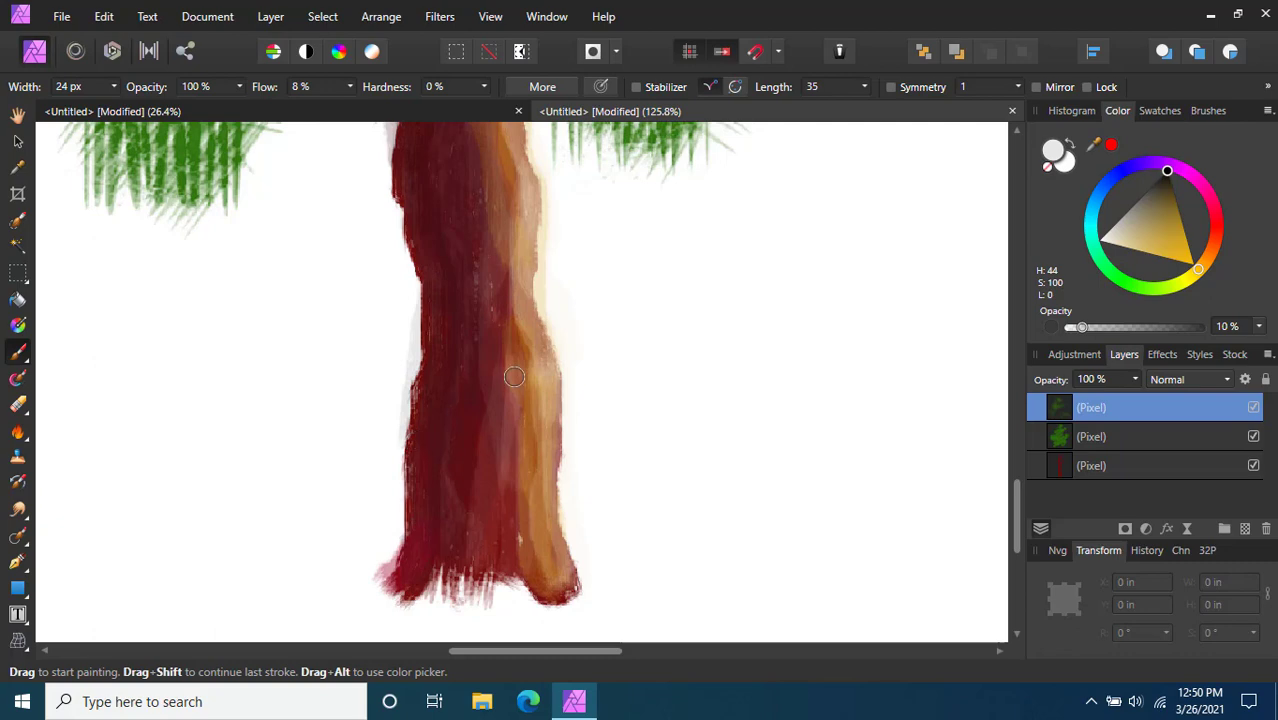
mouse_move(434, 294)
mouse_down()
mouse_move(418, 404)
mouse_move(427, 518)
mouse_up()
drag(409, 583, 416, 571)
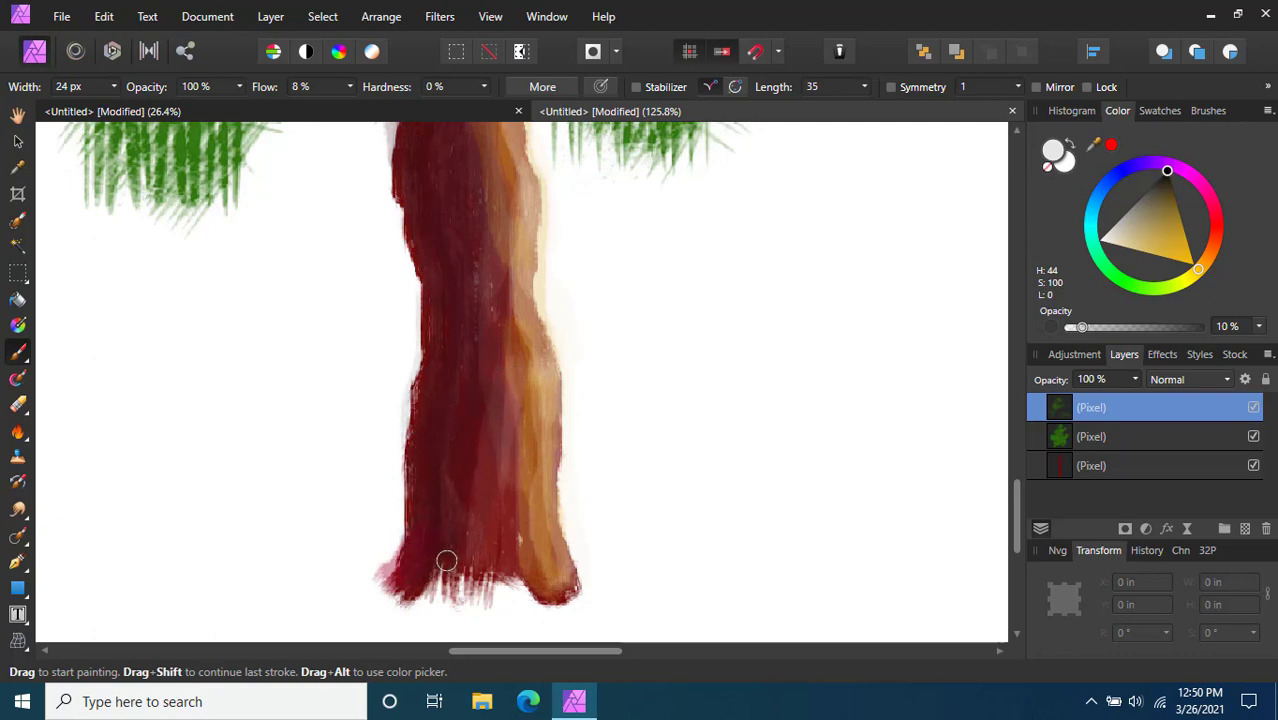
Set up the brush with a light green (H 87, S 88, L 36), 74% colour opacity and 50 px width
scroll(443, 484, down, 10)
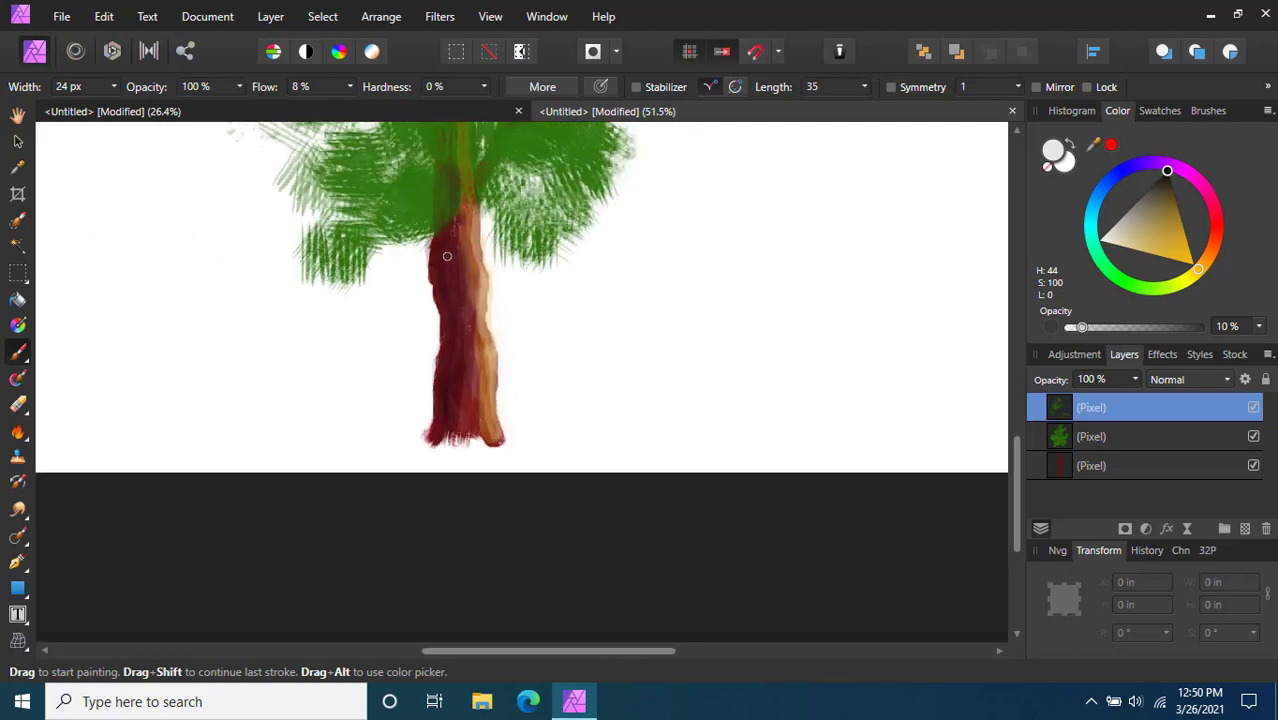
scroll(456, 254, up, 2)
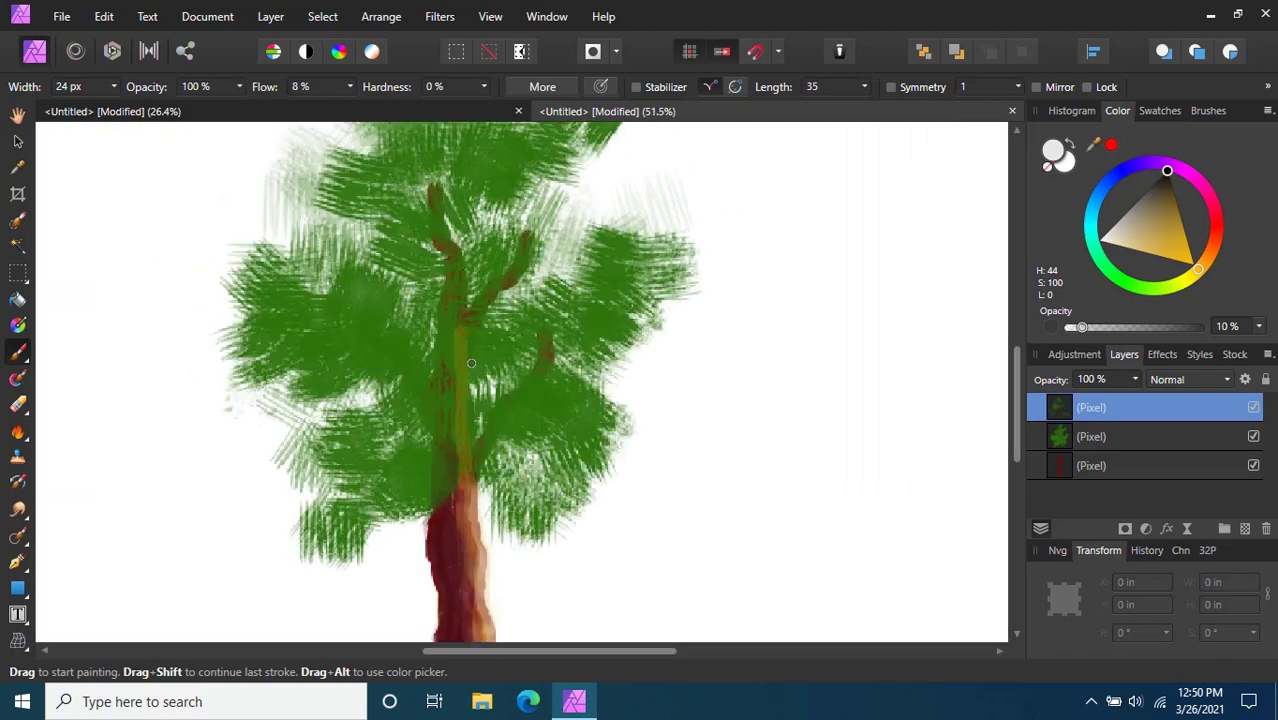
scroll(470, 270, down, 4)
scroll(478, 280, up, 1)
scroll(478, 280, up, 3)
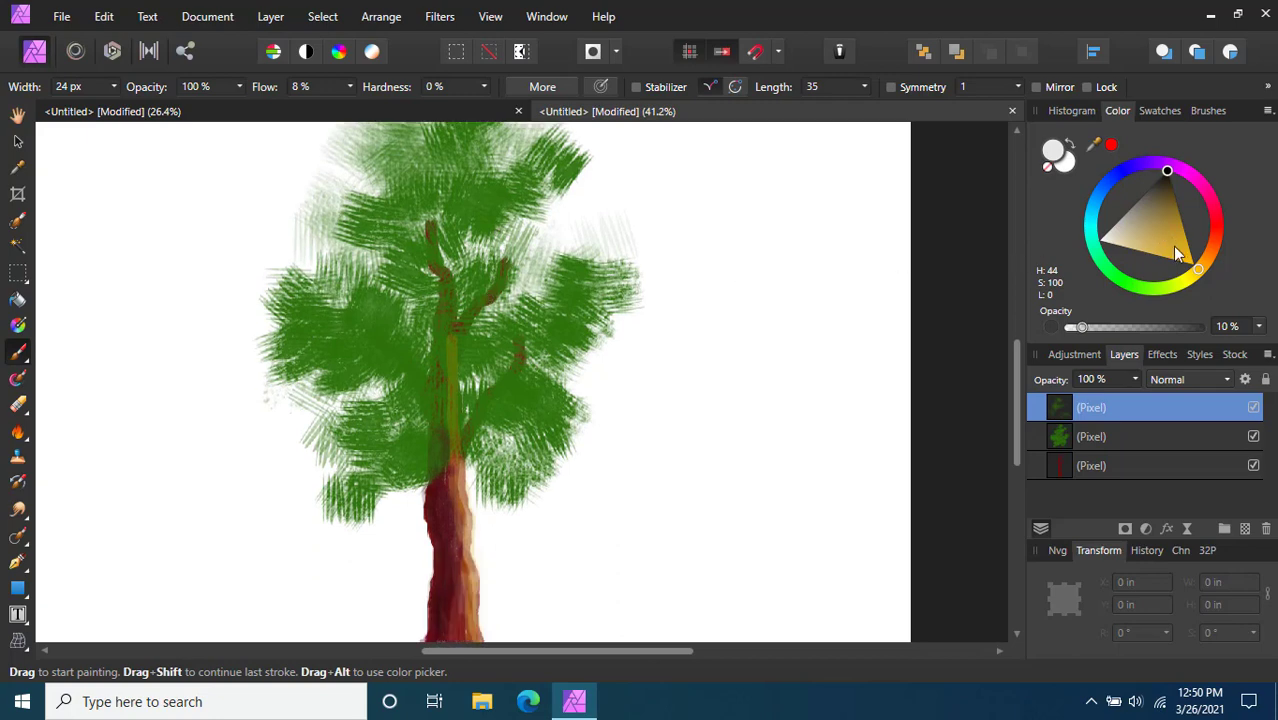
click(1156, 286)
scroll(440, 395, up, 3)
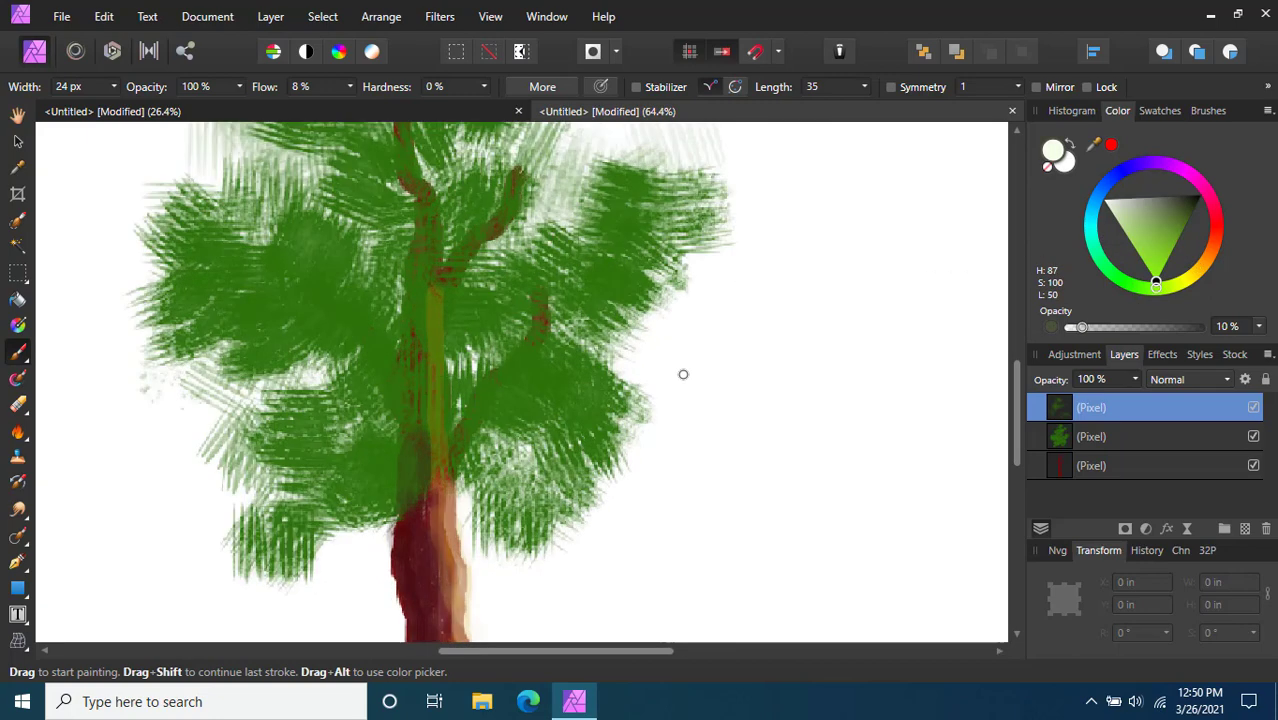
click(1127, 328)
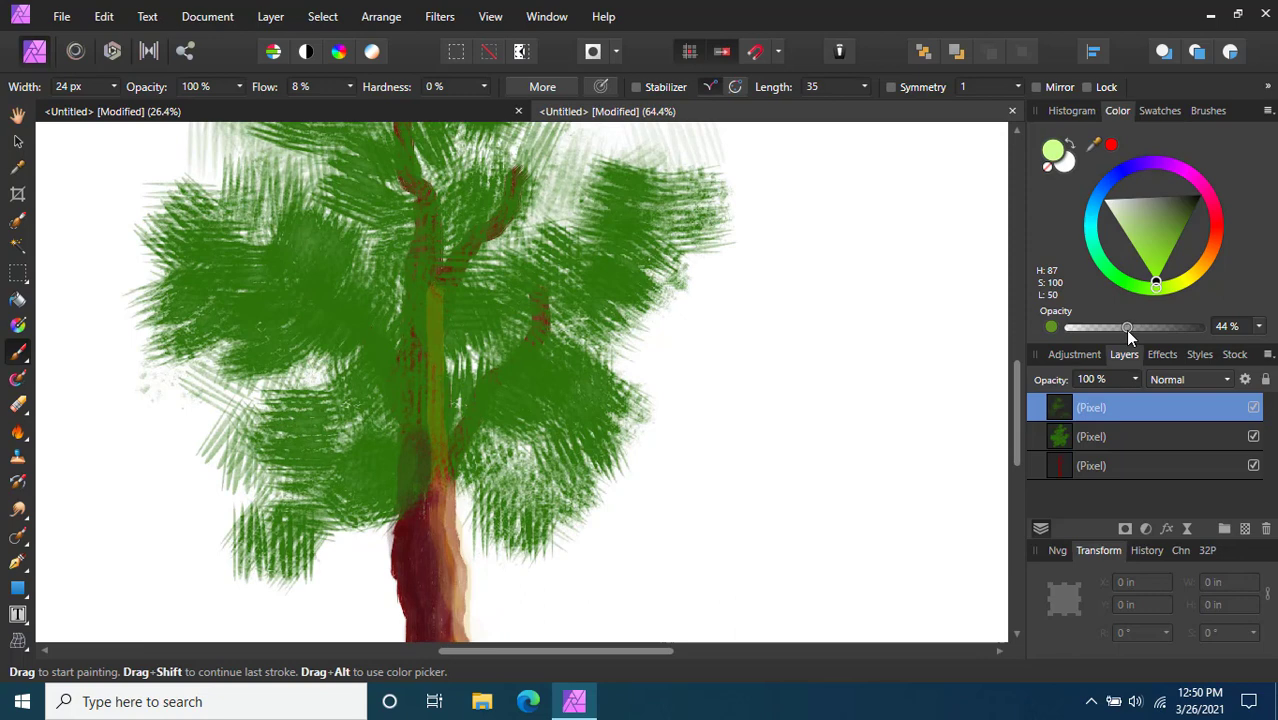
click(1175, 228)
drag(1177, 233, 1171, 257)
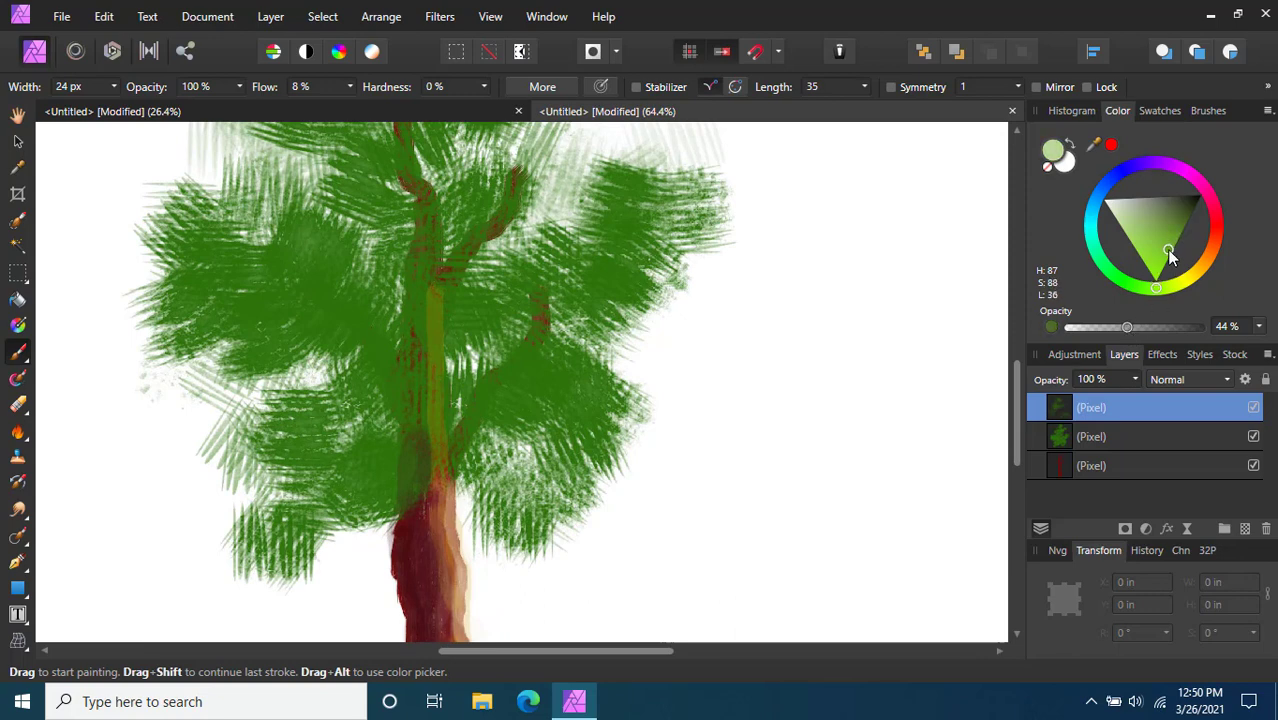
click(113, 86)
drag(130, 104, 147, 104)
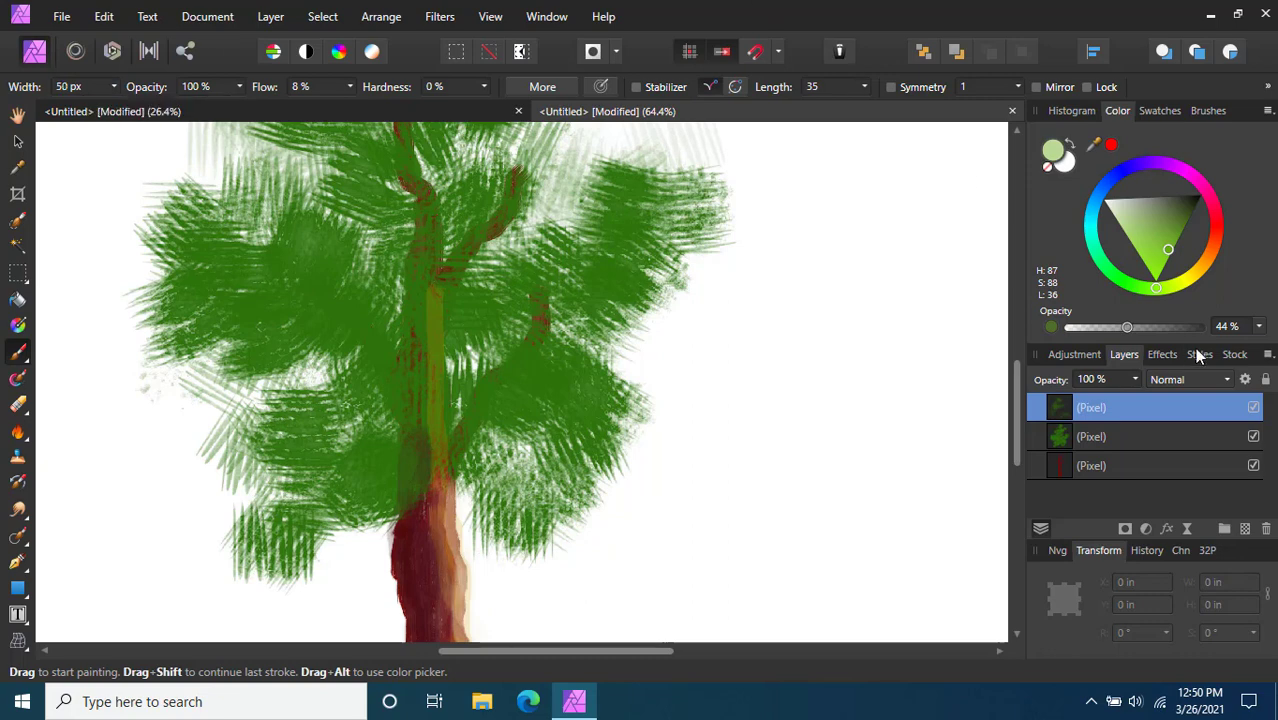
drag(1160, 327, 1168, 329)
Dab light green highlights over the lower and middle foliage clusters on both sides of the trunk and across its centre
mouse_move(246, 252)
mouse_down()
mouse_move(278, 287)
mouse_move(237, 287)
mouse_move(216, 235)
mouse_move(184, 221)
mouse_move(234, 255)
mouse_move(201, 277)
mouse_move(205, 296)
mouse_move(311, 301)
mouse_up()
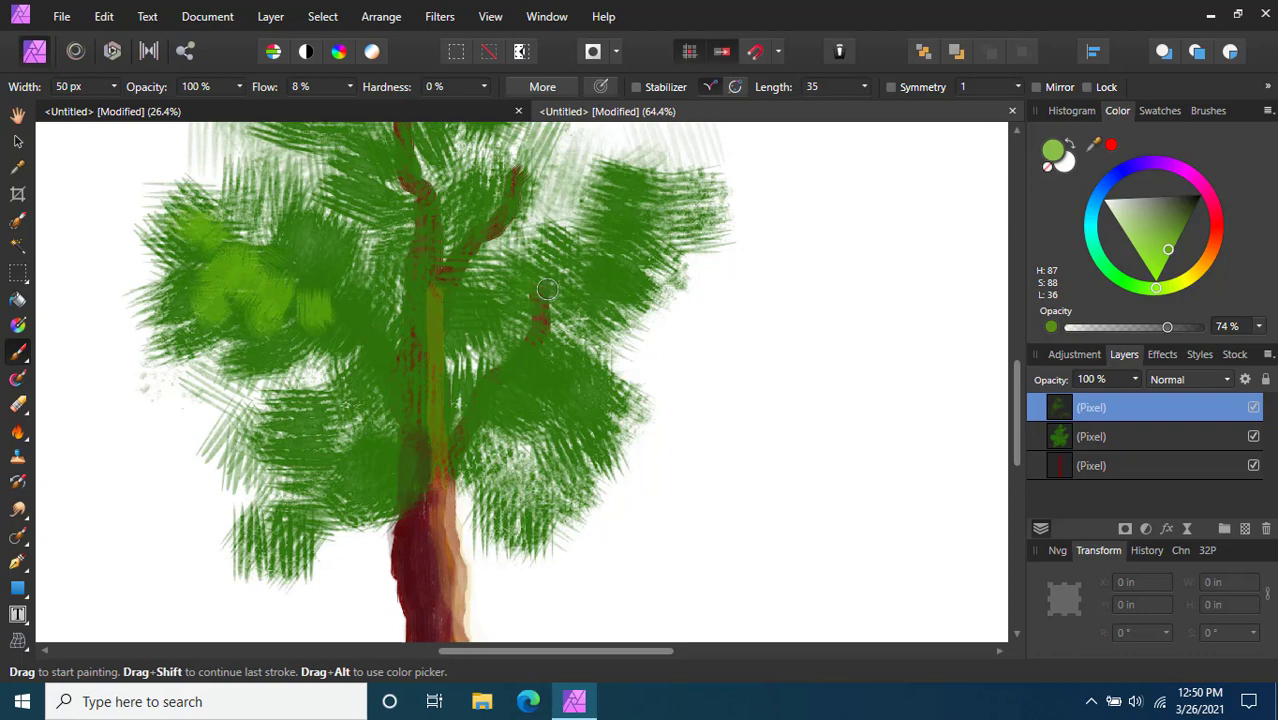
scroll(311, 301, down, 4)
scroll(638, 326, up, 3)
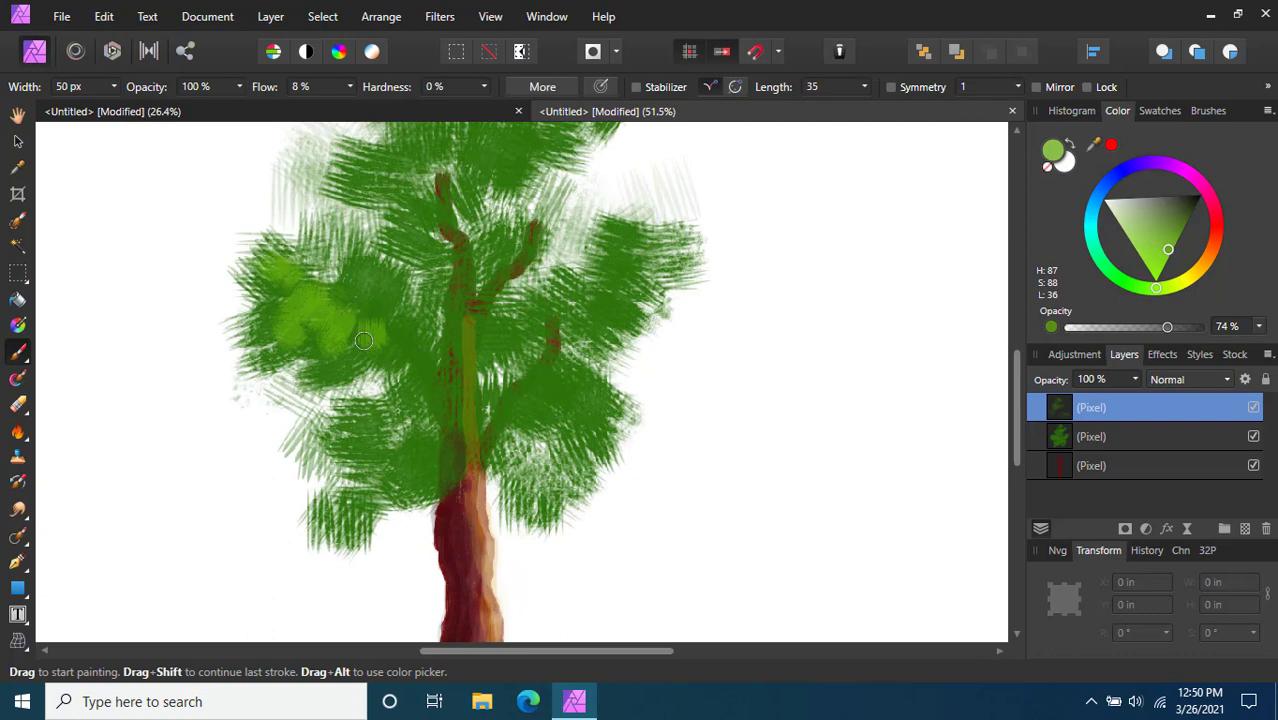
mouse_move(363, 341)
mouse_down()
mouse_move(420, 335)
mouse_move(334, 260)
mouse_move(328, 280)
mouse_up()
mouse_move(355, 357)
mouse_down()
mouse_move(421, 392)
mouse_move(368, 423)
mouse_move(345, 411)
mouse_move(359, 441)
mouse_move(416, 423)
mouse_move(495, 368)
mouse_move(470, 409)
mouse_move(501, 414)
mouse_move(504, 445)
mouse_move(480, 436)
mouse_move(569, 394)
mouse_move(594, 404)
mouse_move(563, 448)
mouse_move(513, 420)
mouse_move(592, 448)
mouse_up()
scroll(504, 400, up, 1)
mouse_move(504, 400)
mouse_down()
mouse_move(509, 365)
mouse_move(612, 335)
mouse_up()
mouse_move(429, 358)
mouse_down()
mouse_move(457, 373)
mouse_move(489, 322)
mouse_move(504, 324)
mouse_up()
drag(534, 290, 545, 289)
Dab light green highlights up through the centre of the upper foliage towards the treetop
scroll(608, 230, up, 1)
scroll(566, 254, down, 1)
scroll(562, 252, down, 1)
scroll(562, 252, up, 2)
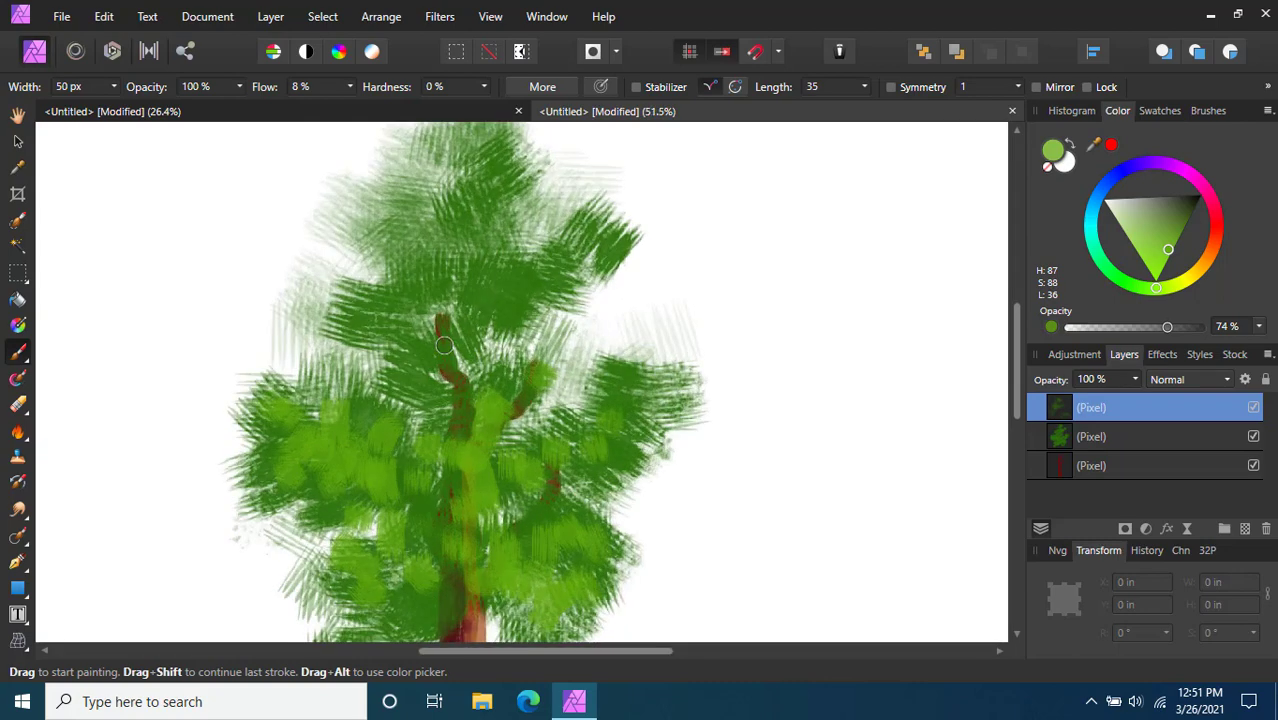
mouse_move(383, 349)
mouse_down()
mouse_move(420, 335)
mouse_move(346, 290)
mouse_move(340, 310)
mouse_move(442, 300)
mouse_move(440, 362)
mouse_move(409, 345)
mouse_move(528, 318)
mouse_move(445, 262)
mouse_move(496, 255)
mouse_move(513, 227)
mouse_move(451, 205)
mouse_up()
scroll(564, 227, up, 3)
scroll(515, 303, down, 5)
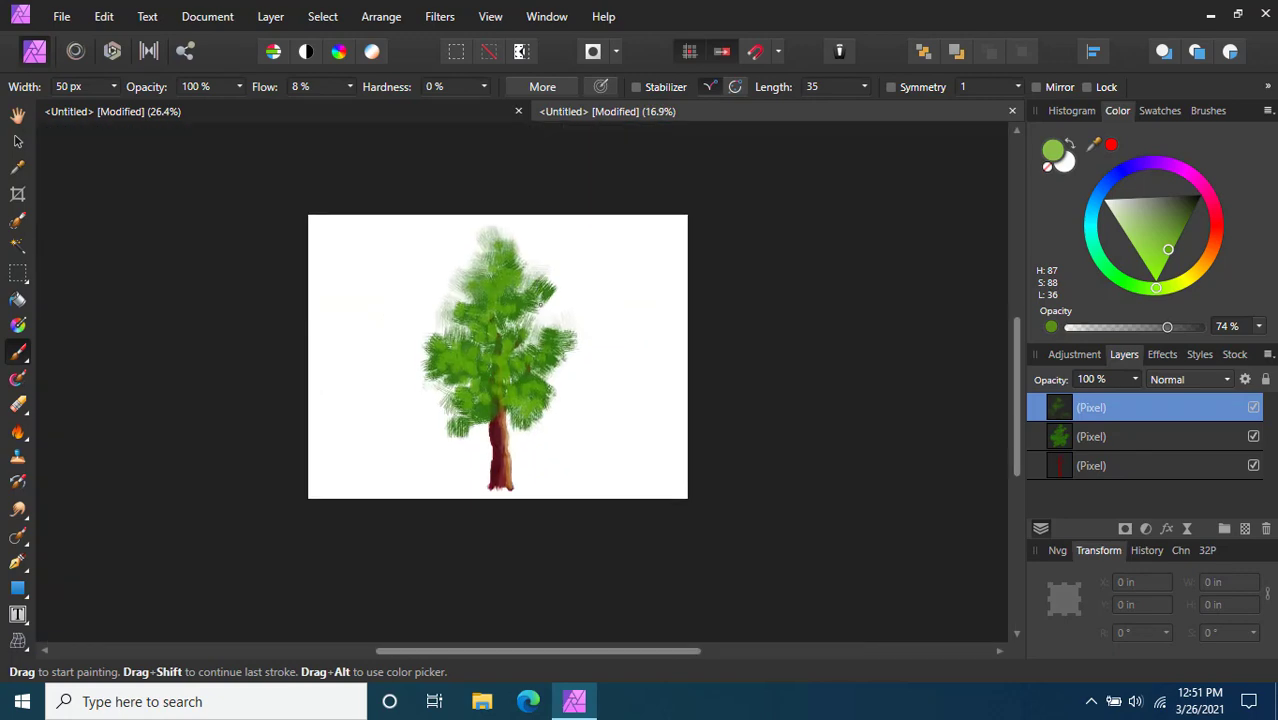
Extend the light green highlights along the upper foliage's left edge and around the treetop
scroll(524, 388, up, 5)
scroll(389, 202, up, 3)
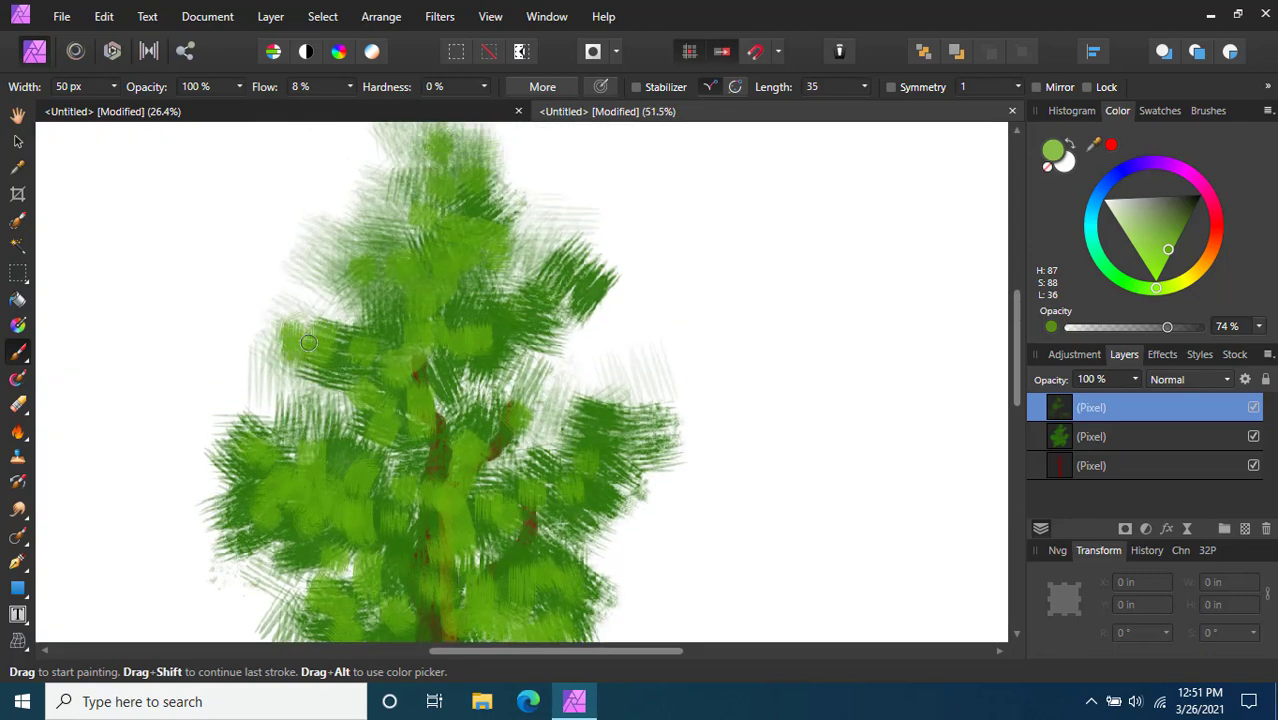
drag(309, 383, 282, 380)
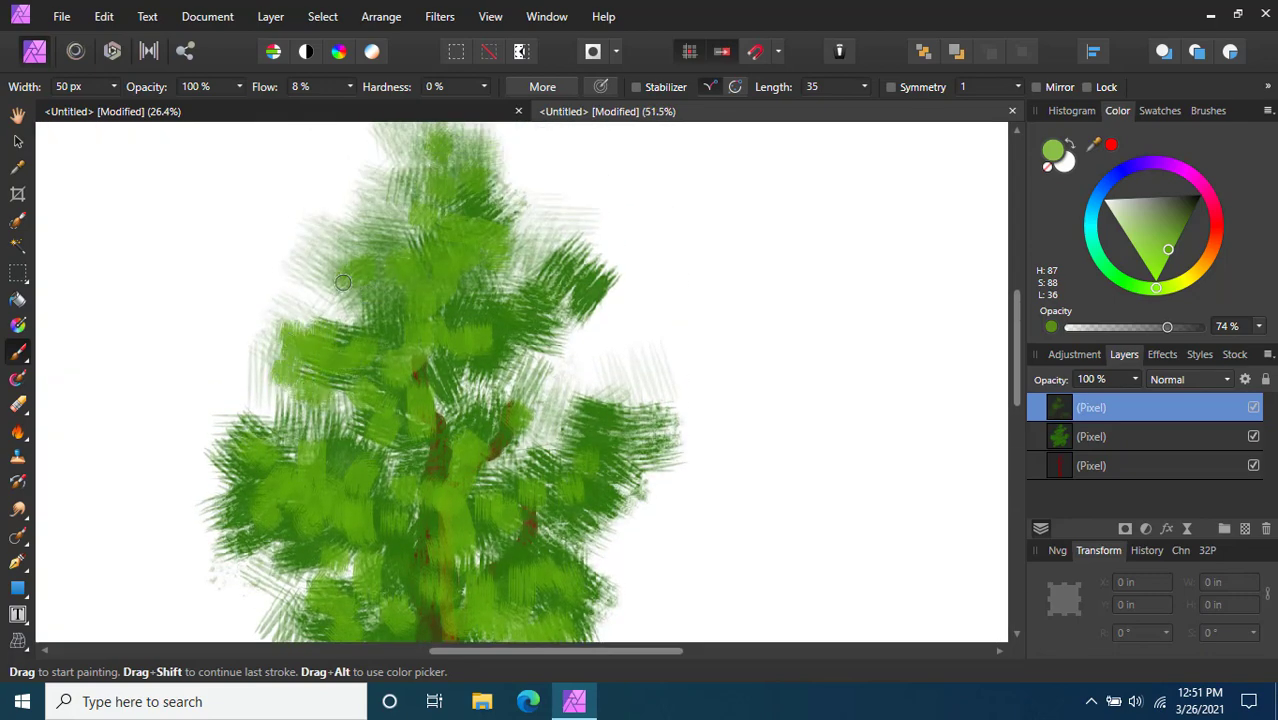
mouse_move(343, 282)
mouse_down()
mouse_move(340, 255)
mouse_move(336, 295)
mouse_move(374, 292)
mouse_move(380, 310)
mouse_move(467, 228)
mouse_move(448, 205)
mouse_move(462, 255)
mouse_move(491, 287)
mouse_move(475, 300)
mouse_up()
scroll(366, 342, up, 1)
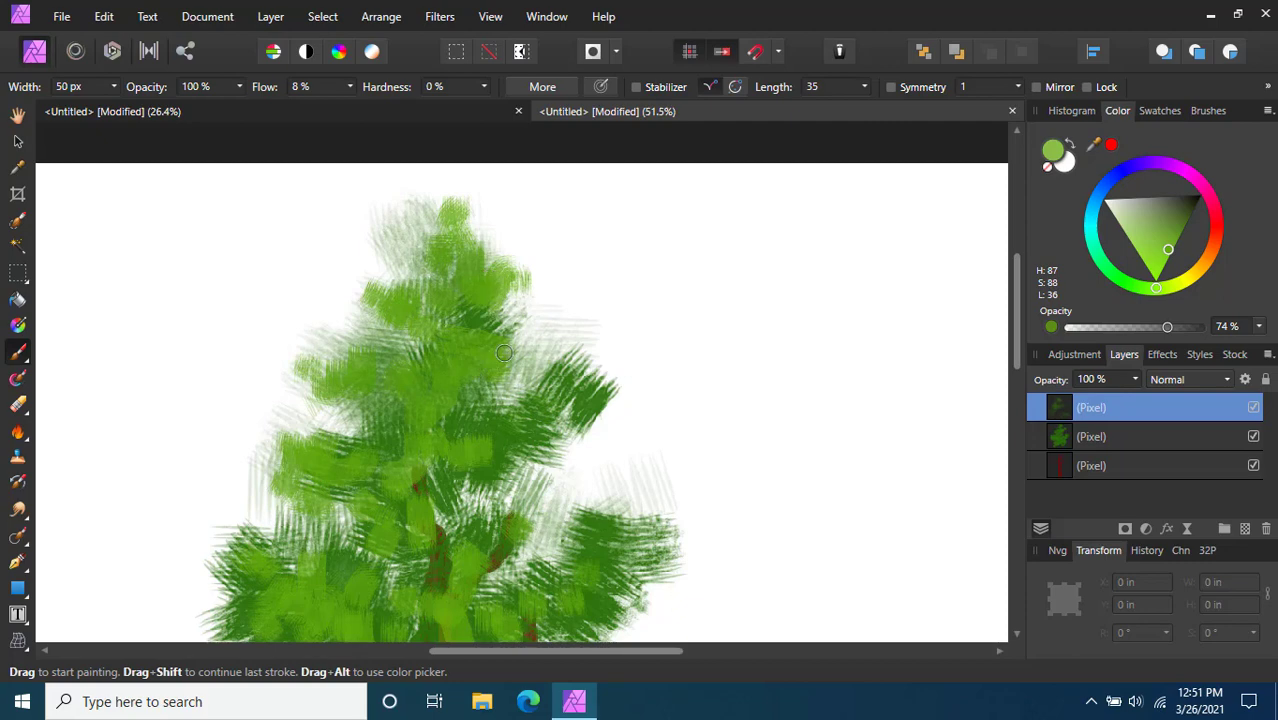
Add light green highlights to the right-hand foliage, from the upper branches down to the middle right cluster
scroll(504, 353, down, 2)
mouse_move(470, 345)
mouse_down()
mouse_move(544, 356)
mouse_move(590, 335)
mouse_up()
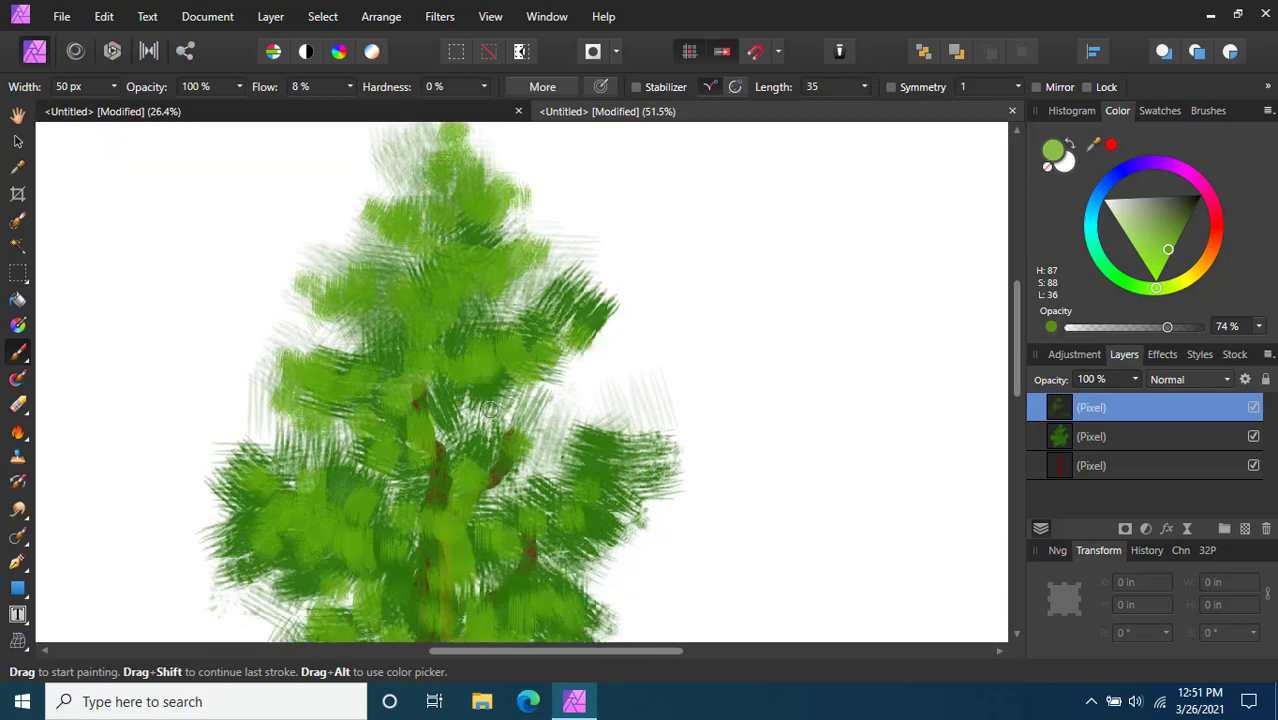
mouse_move(490, 410)
mouse_down()
mouse_move(466, 390)
mouse_move(446, 414)
mouse_move(608, 427)
mouse_up()
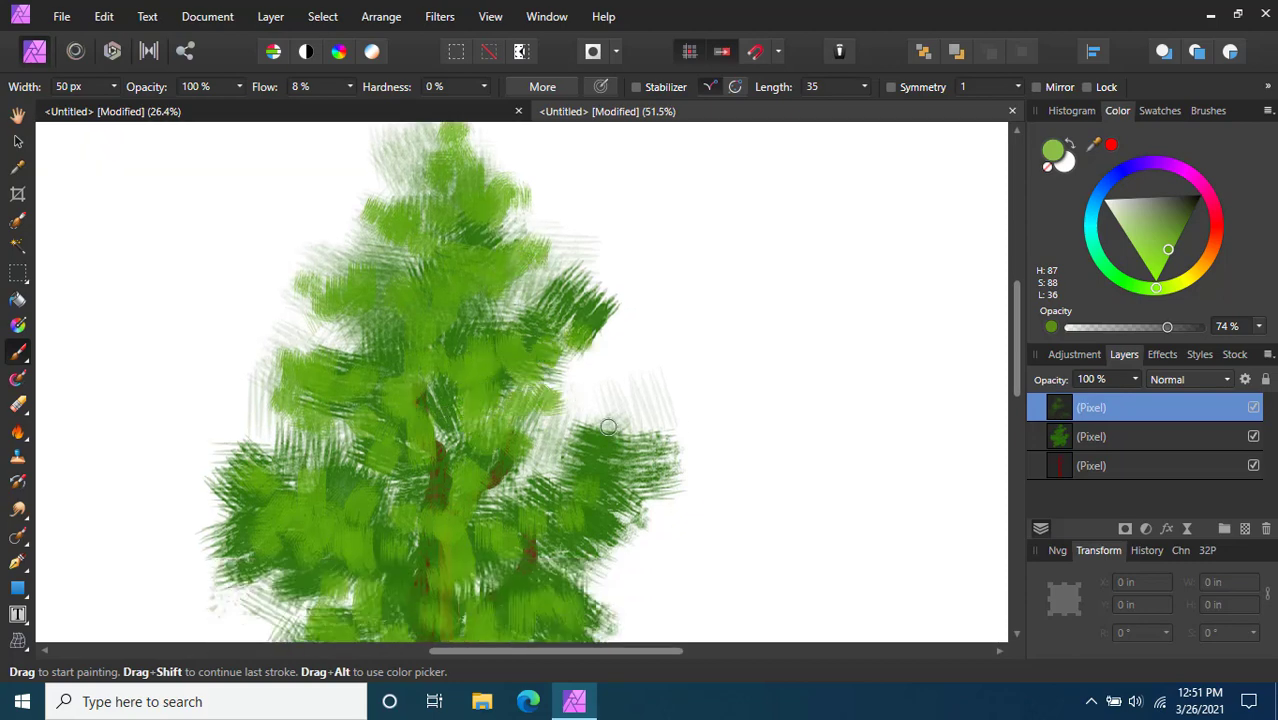
scroll(608, 427, down, 3)
mouse_move(490, 330)
mouse_down()
mouse_move(535, 320)
mouse_move(585, 265)
mouse_move(540, 263)
mouse_move(568, 251)
mouse_move(605, 262)
mouse_move(632, 348)
mouse_move(666, 343)
mouse_up()
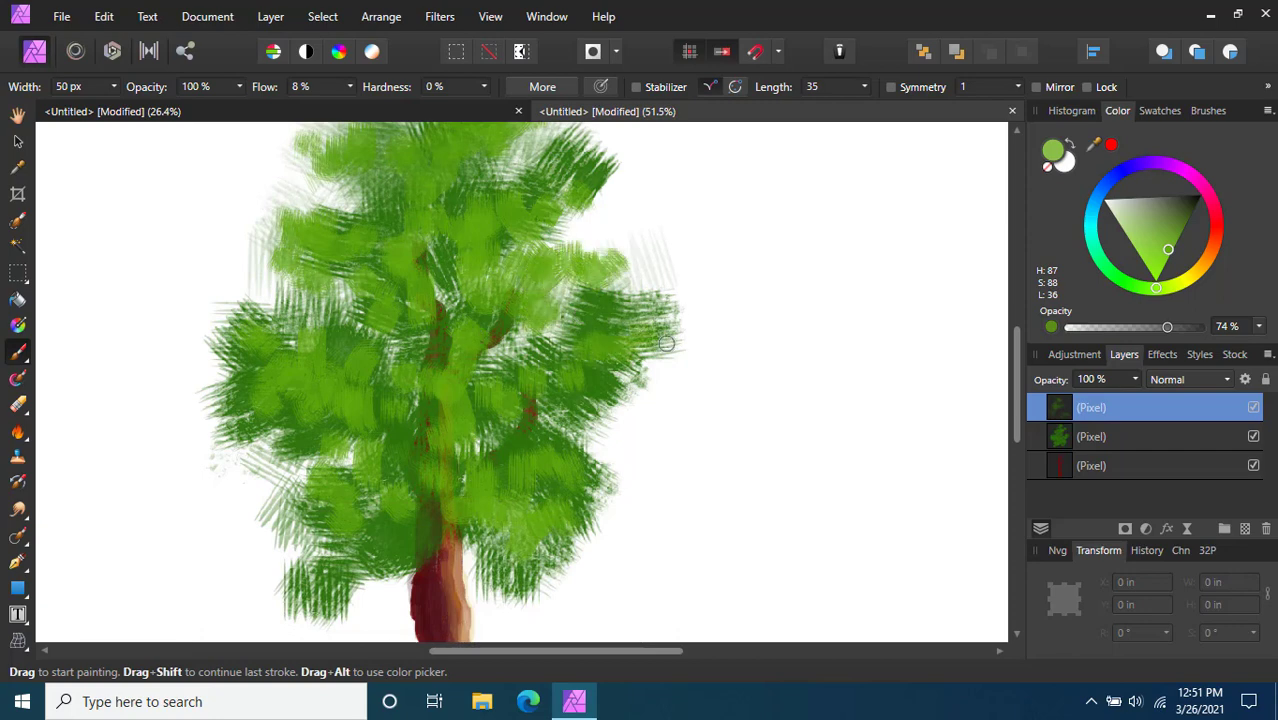
scroll(666, 343, down, 5)
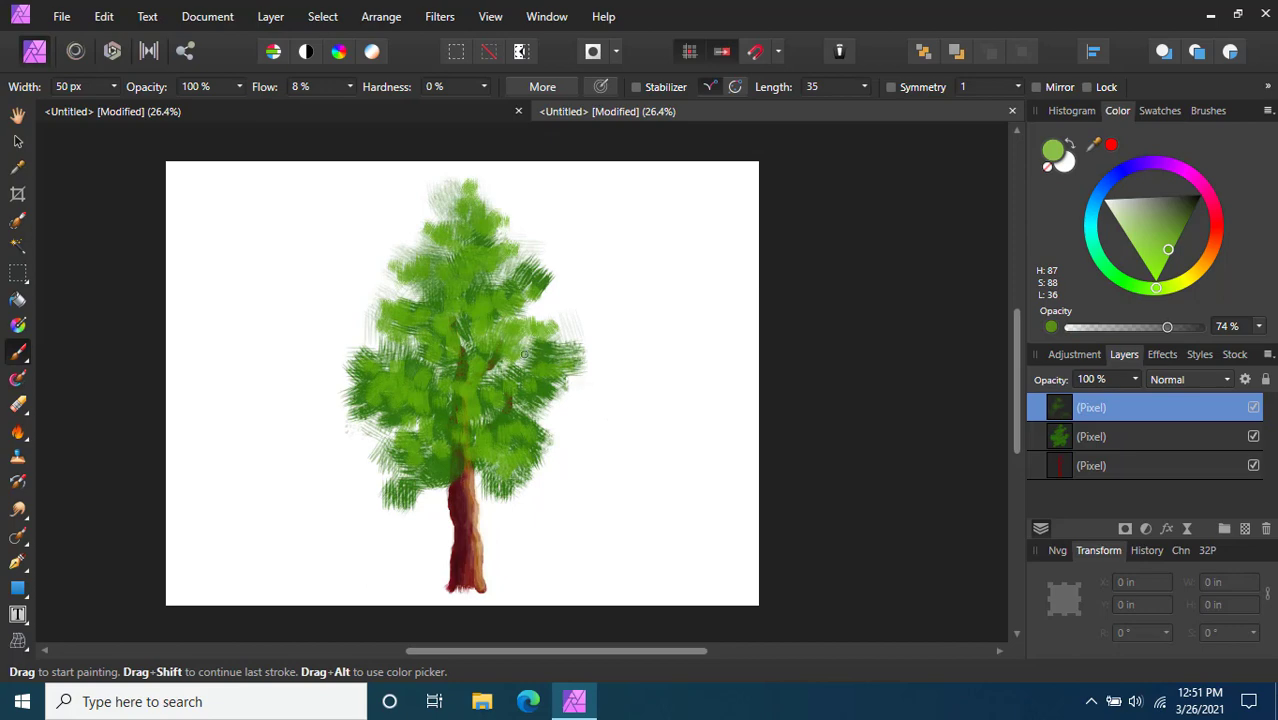
Change the brush colour to a dark blue (H 212, S 58, L 21) for the foliage shadows
scroll(524, 354, up, 3)
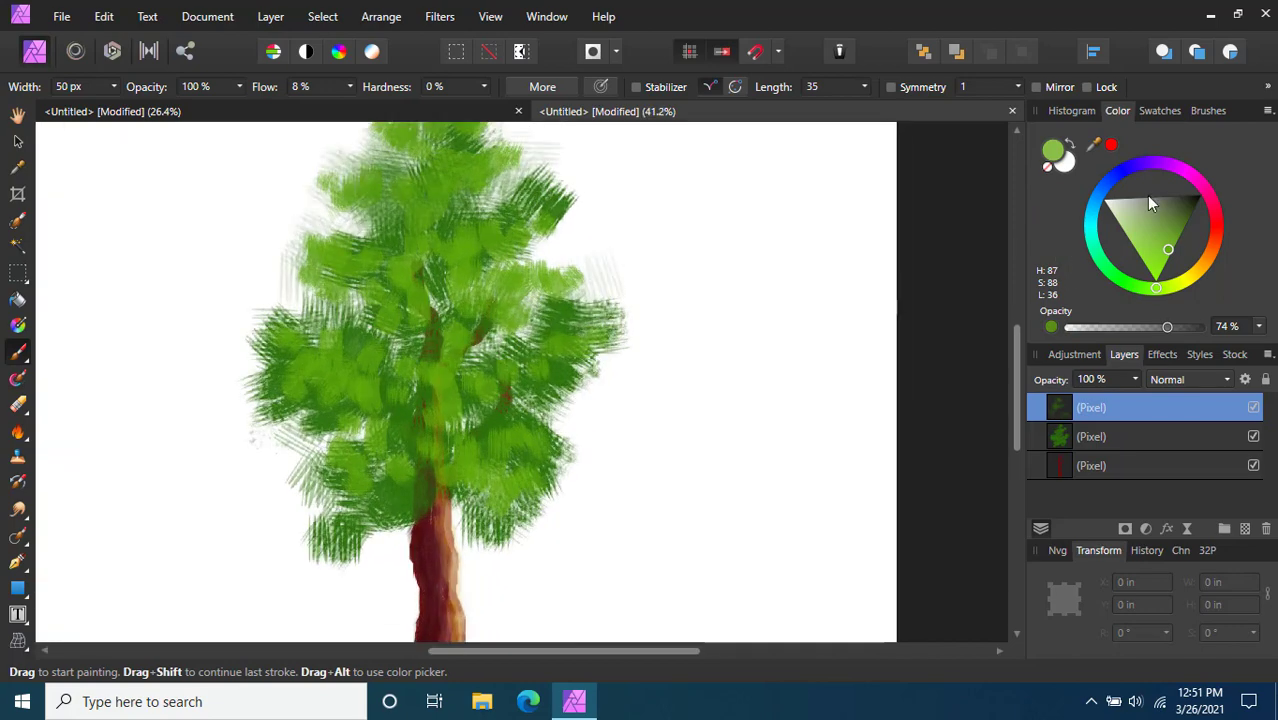
click(1099, 191)
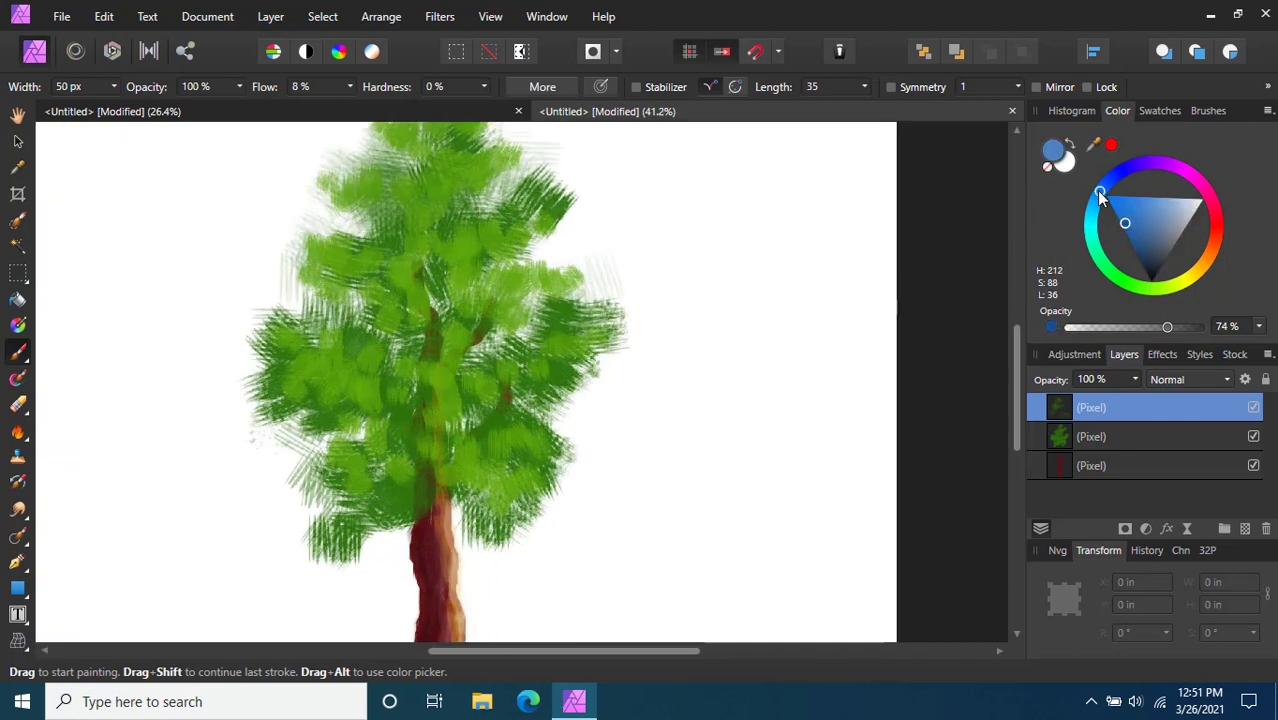
click(1142, 252)
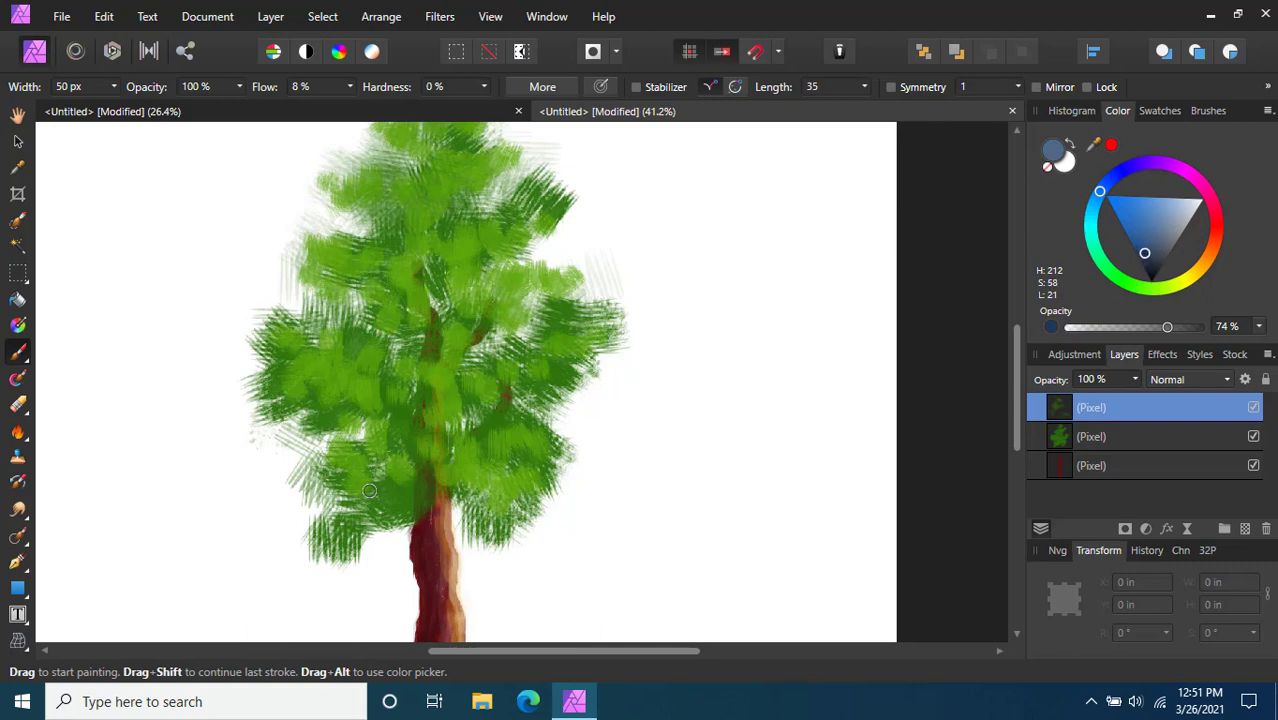
scroll(369, 490, up, 3)
drag(371, 459, 407, 462)
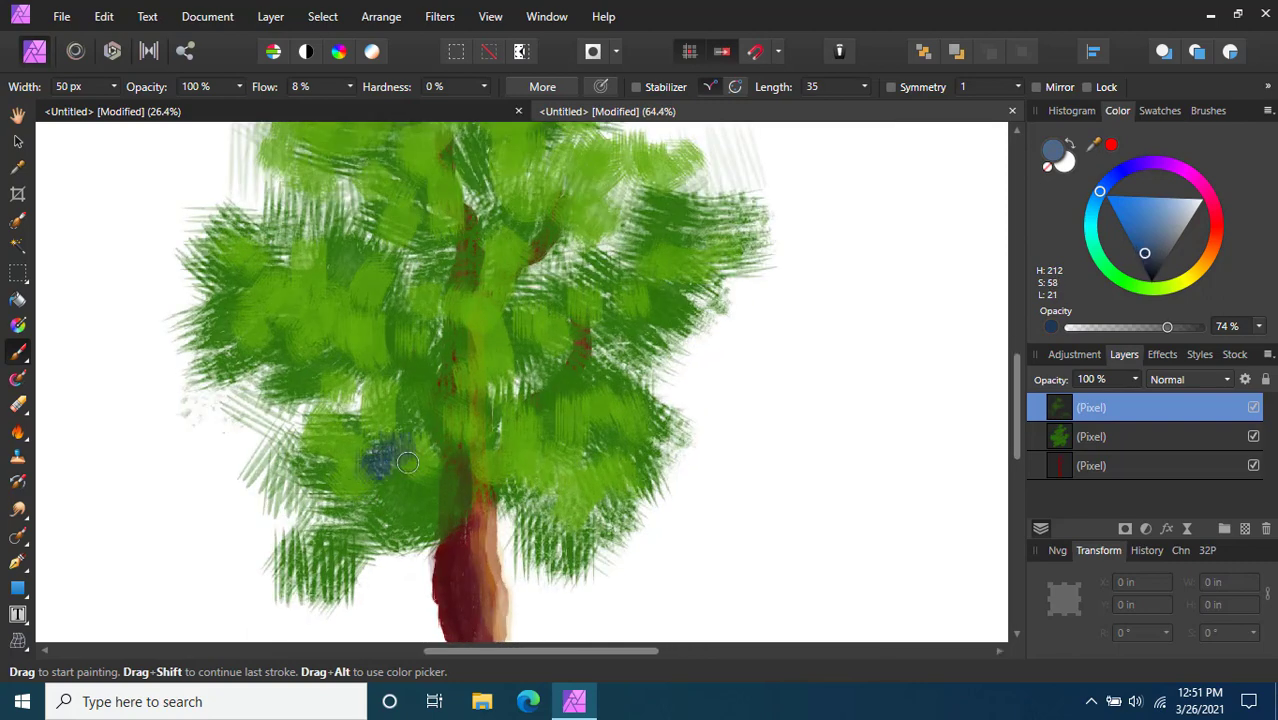
key(ctrl+z)
key(ctrl+z)
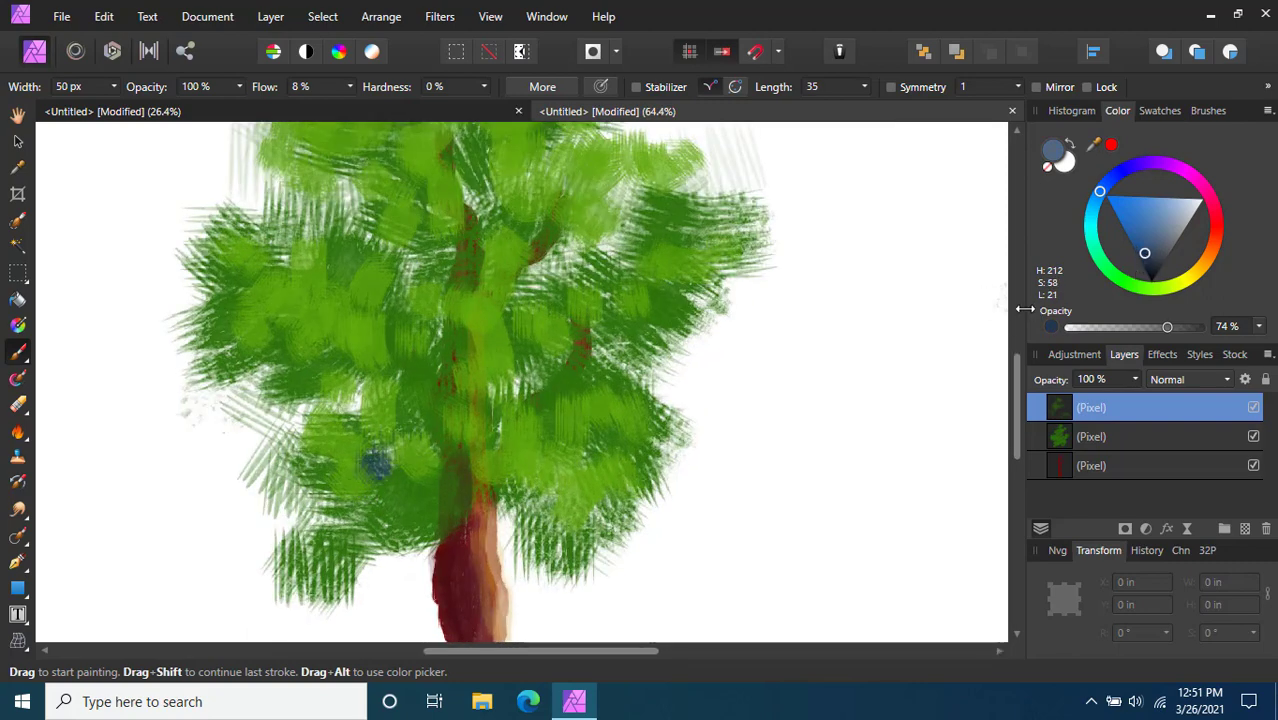
key(ctrl+z)
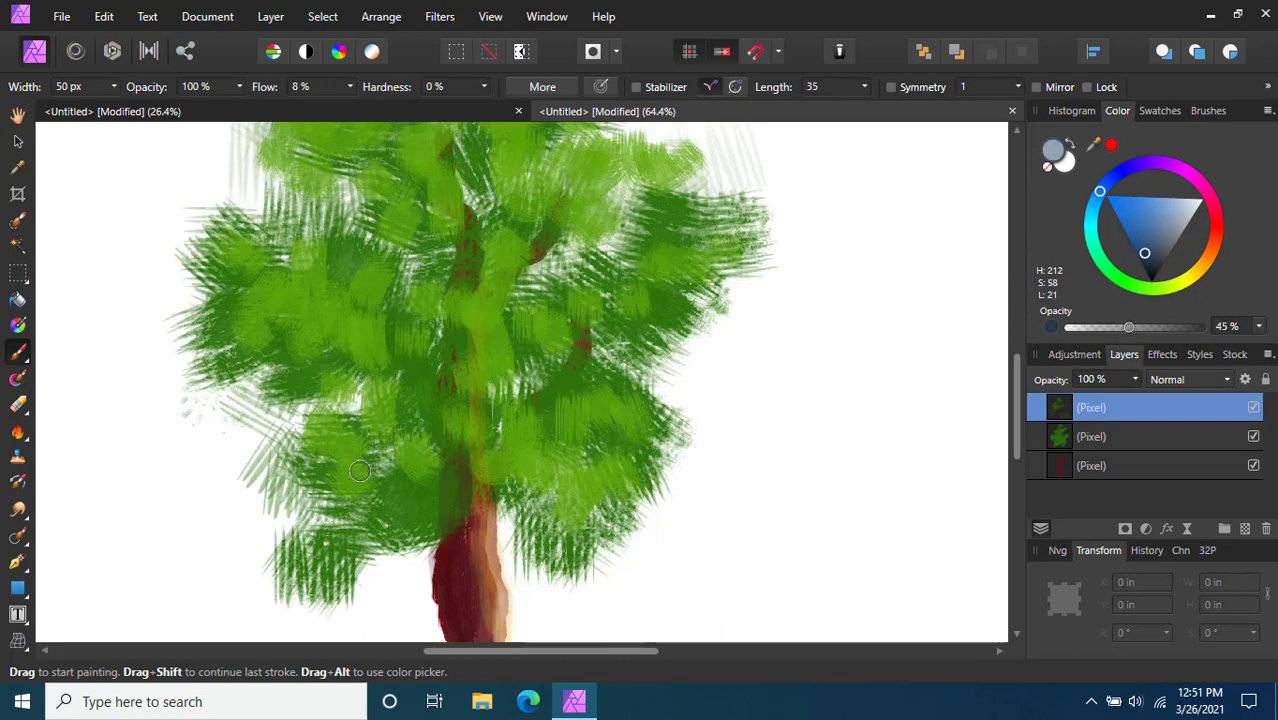
Paint dark blue shadows at 45% colour opacity between the highlights of the lower and middle foliage on both sides
mouse_move(384, 459)
mouse_down()
mouse_move(437, 401)
mouse_move(468, 436)
mouse_move(508, 434)
mouse_move(553, 407)
mouse_move(631, 391)
mouse_move(558, 476)
mouse_move(510, 468)
mouse_move(554, 434)
mouse_move(554, 450)
mouse_move(607, 453)
mouse_move(591, 480)
mouse_move(648, 453)
mouse_move(559, 369)
mouse_move(519, 363)
mouse_move(503, 418)
mouse_move(521, 392)
mouse_move(598, 359)
mouse_move(660, 288)
mouse_up()
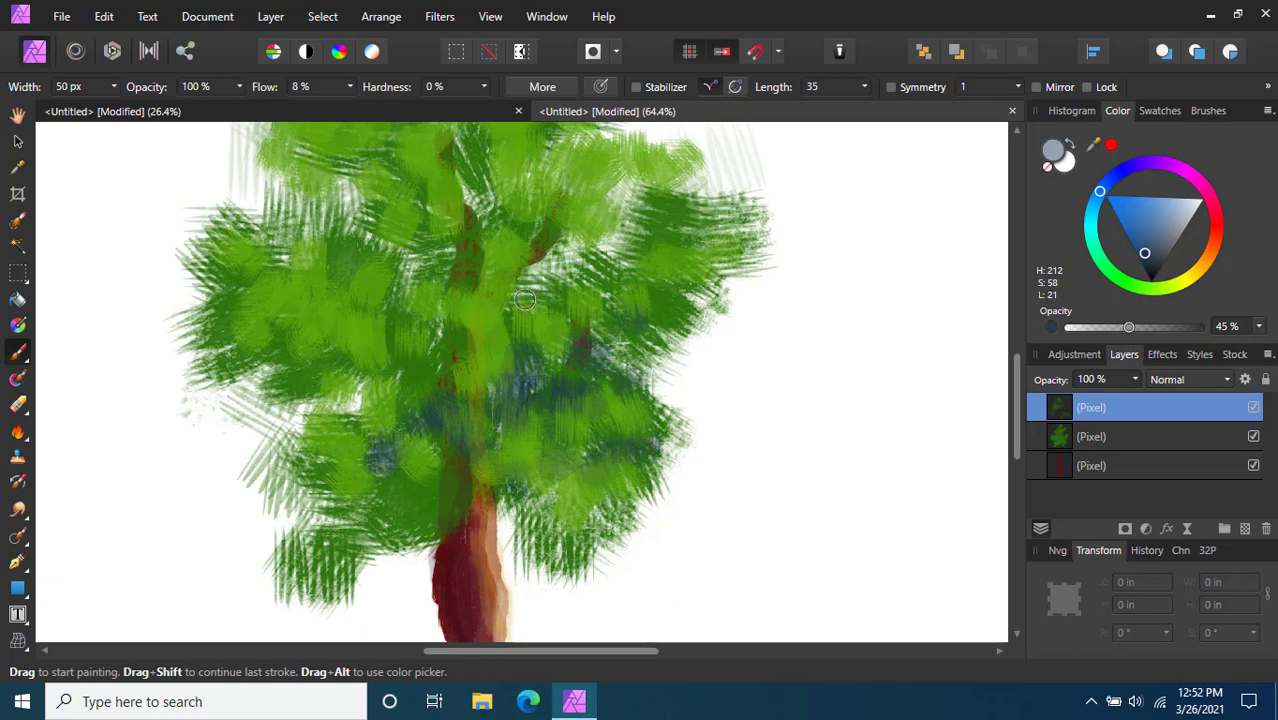
drag(524, 299, 586, 280)
scroll(672, 256, down, 3)
scroll(465, 449, up, 2)
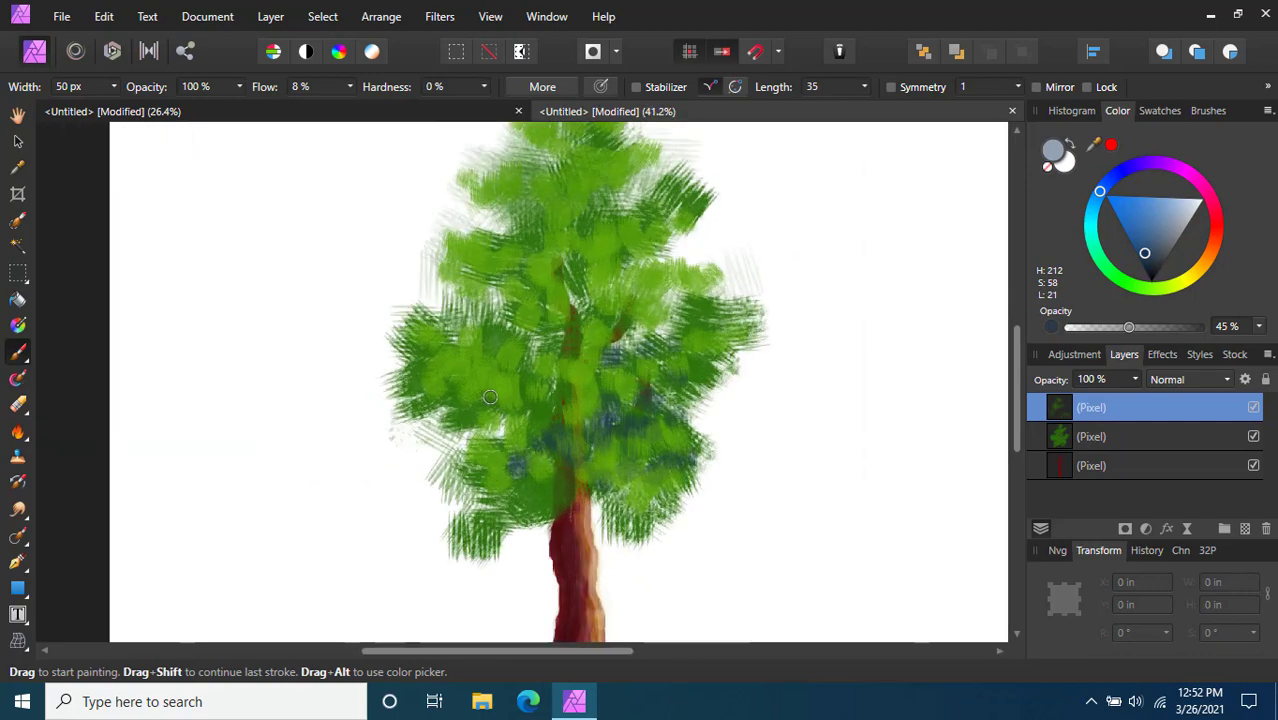
mouse_move(457, 426)
mouse_down()
mouse_move(549, 429)
mouse_move(505, 421)
mouse_move(532, 365)
mouse_move(493, 350)
mouse_move(553, 374)
mouse_up()
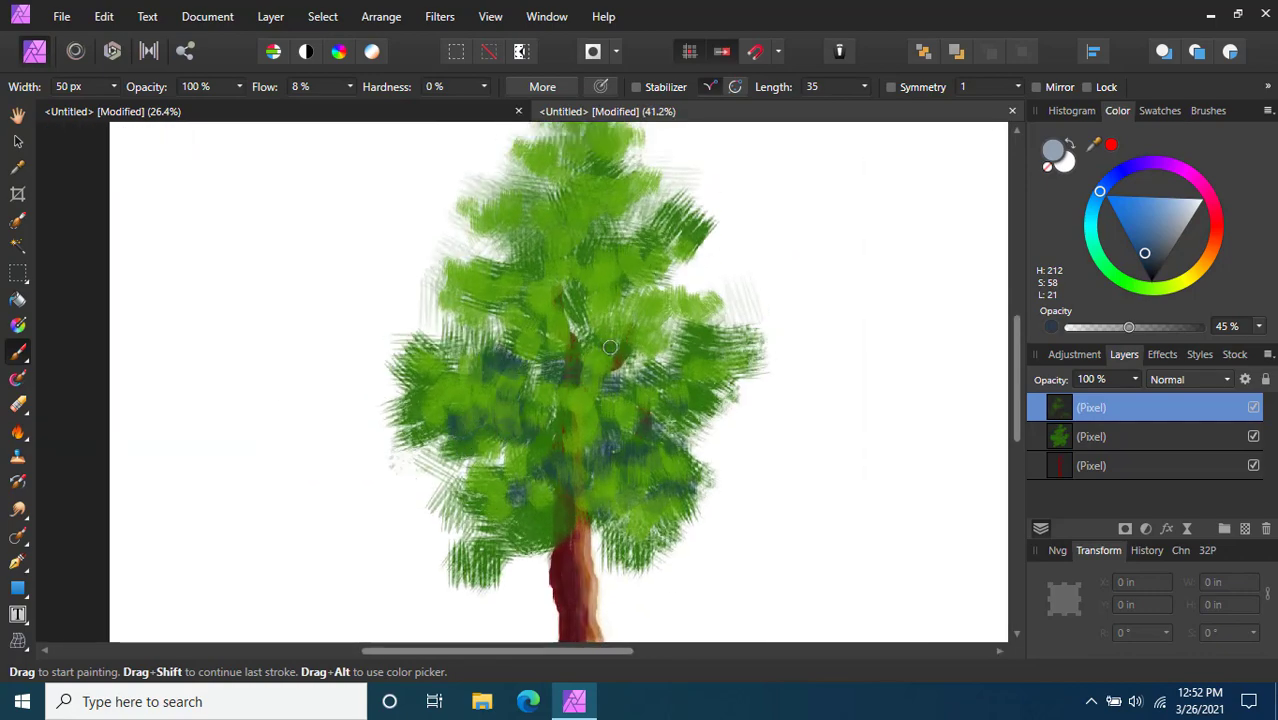
Paint dark blue shadows between the highlights of the upper foliage and around the top of the trunk
scroll(548, 383, up, 2)
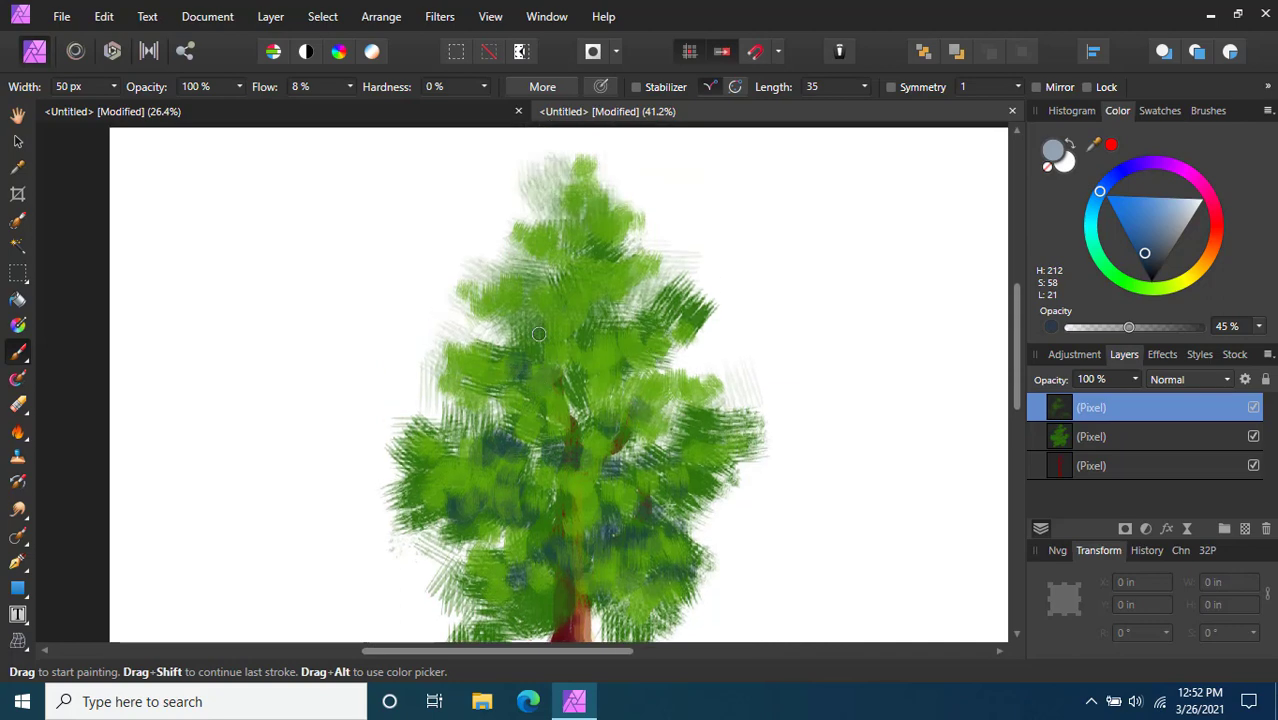
drag(538, 334, 600, 374)
drag(592, 325, 670, 298)
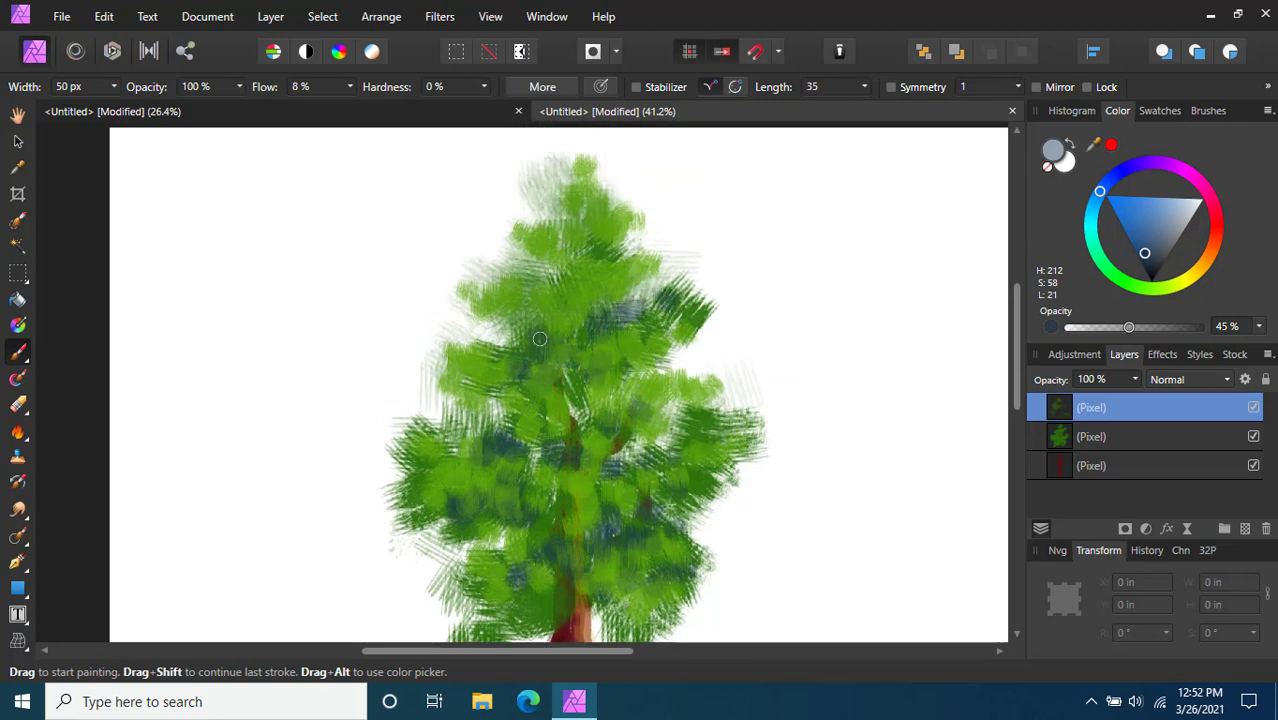
mouse_move(545, 255)
mouse_down()
mouse_move(568, 311)
mouse_move(591, 295)
mouse_move(583, 319)
mouse_move(533, 326)
mouse_move(587, 355)
mouse_up()
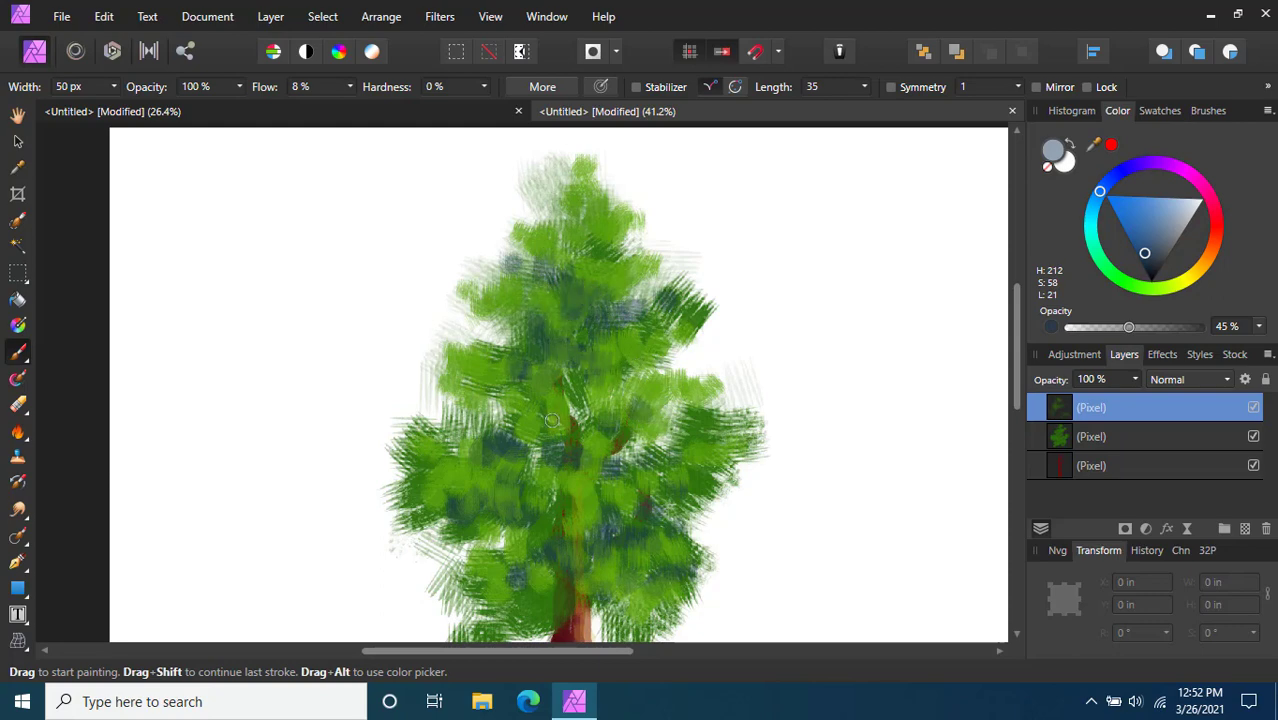
drag(552, 420, 620, 408)
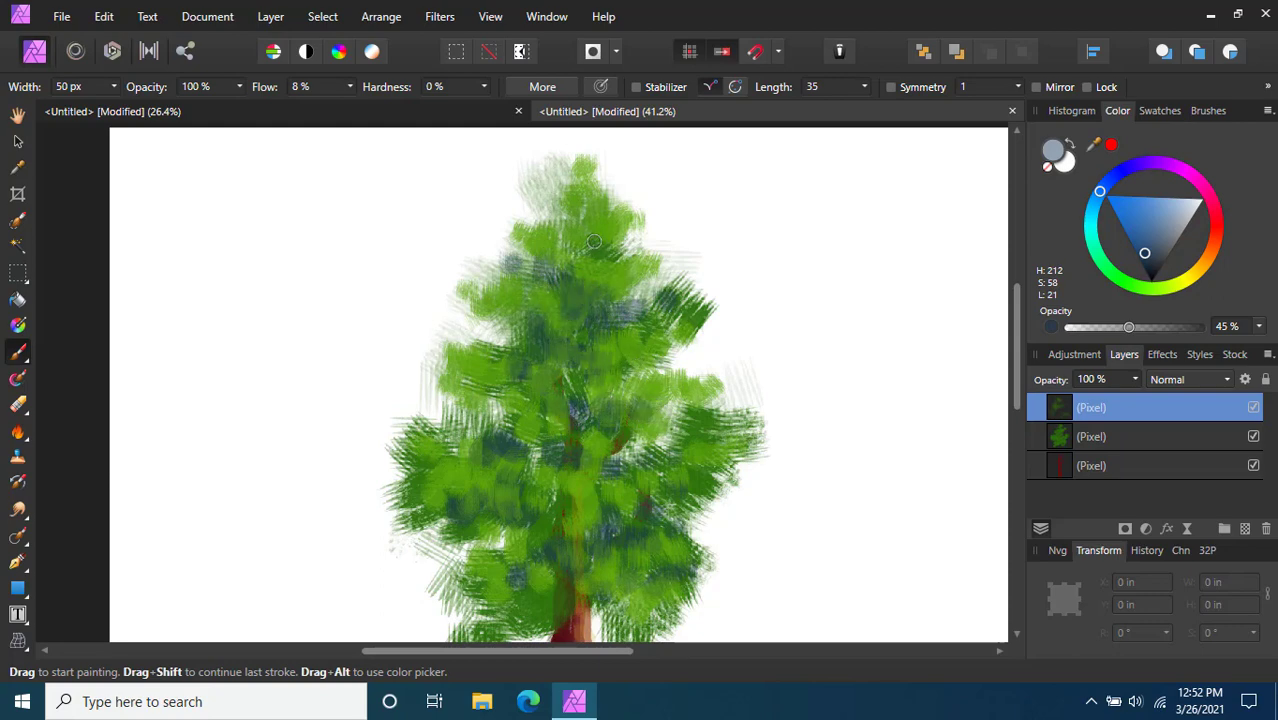
Change the brush colour to a dark brown (H 21, S 58, L 21) for accents in the foliage
scroll(640, 220, down, 3)
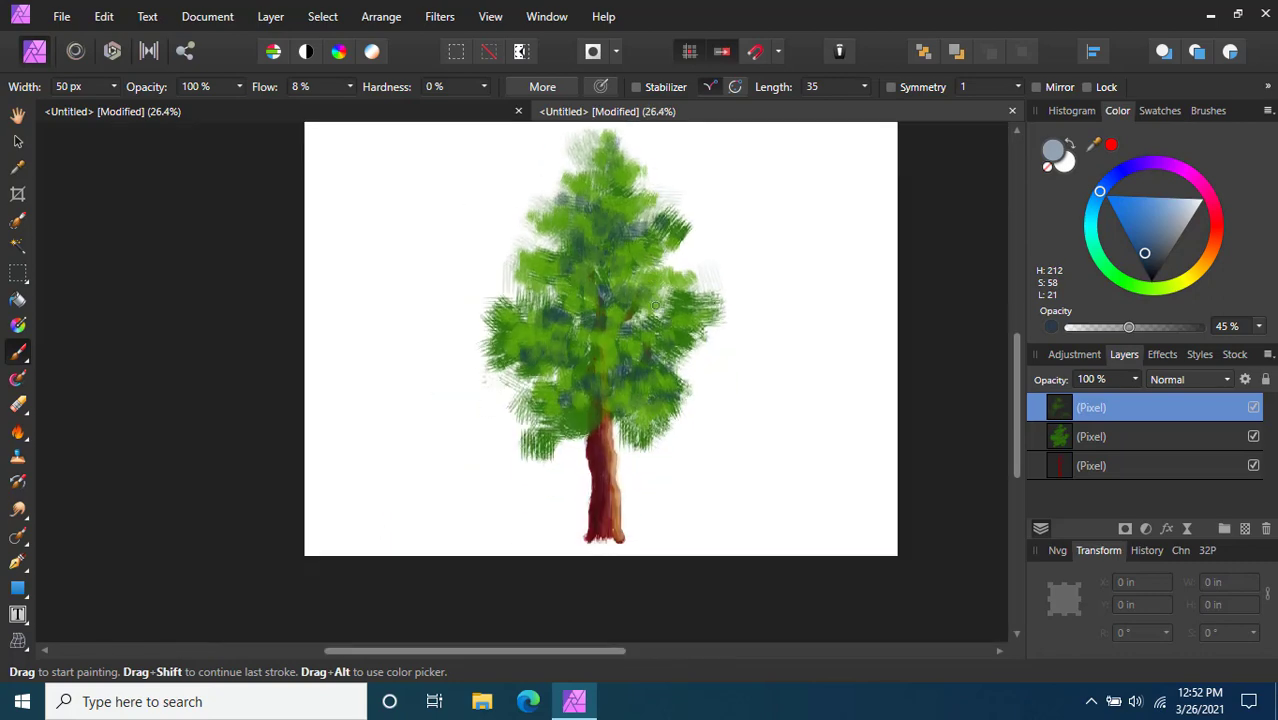
scroll(687, 345, up, 5)
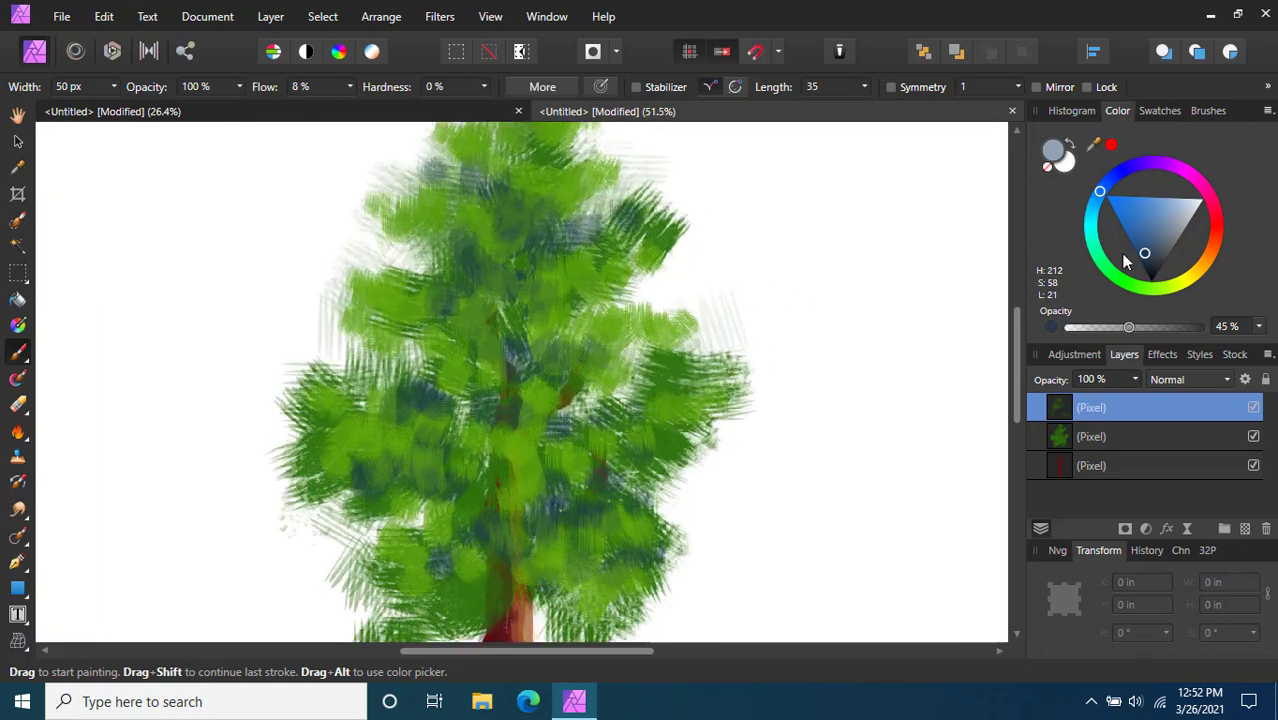
click(1212, 248)
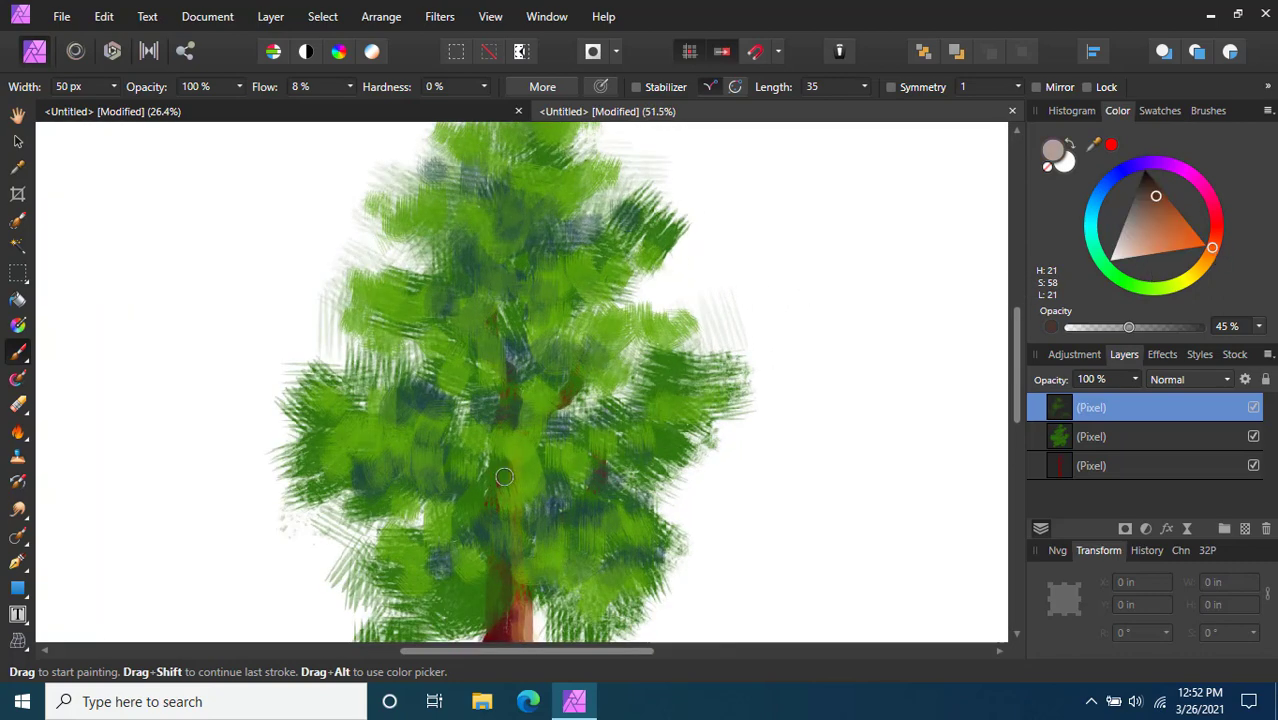
scroll(547, 416, up, 1)
scroll(547, 416, down, 2)
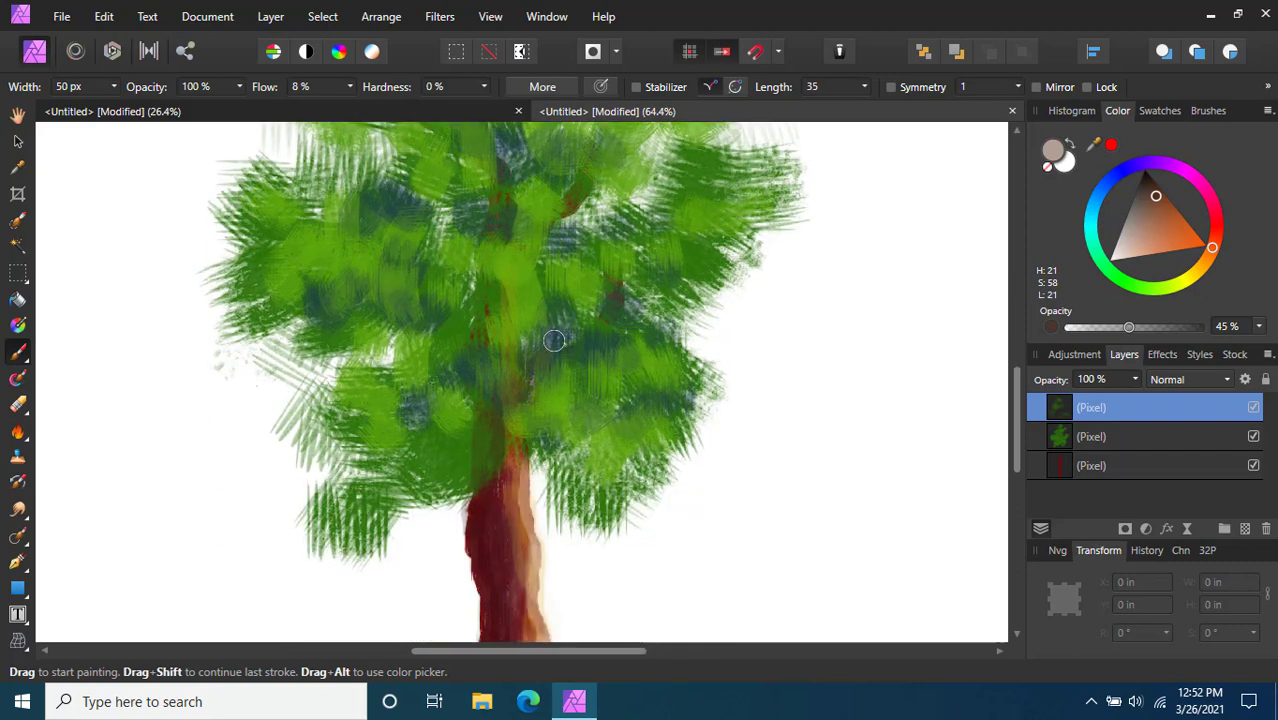
Paint dark brown accents over the lower foliage on both sides of the trunk
drag(570, 374, 557, 396)
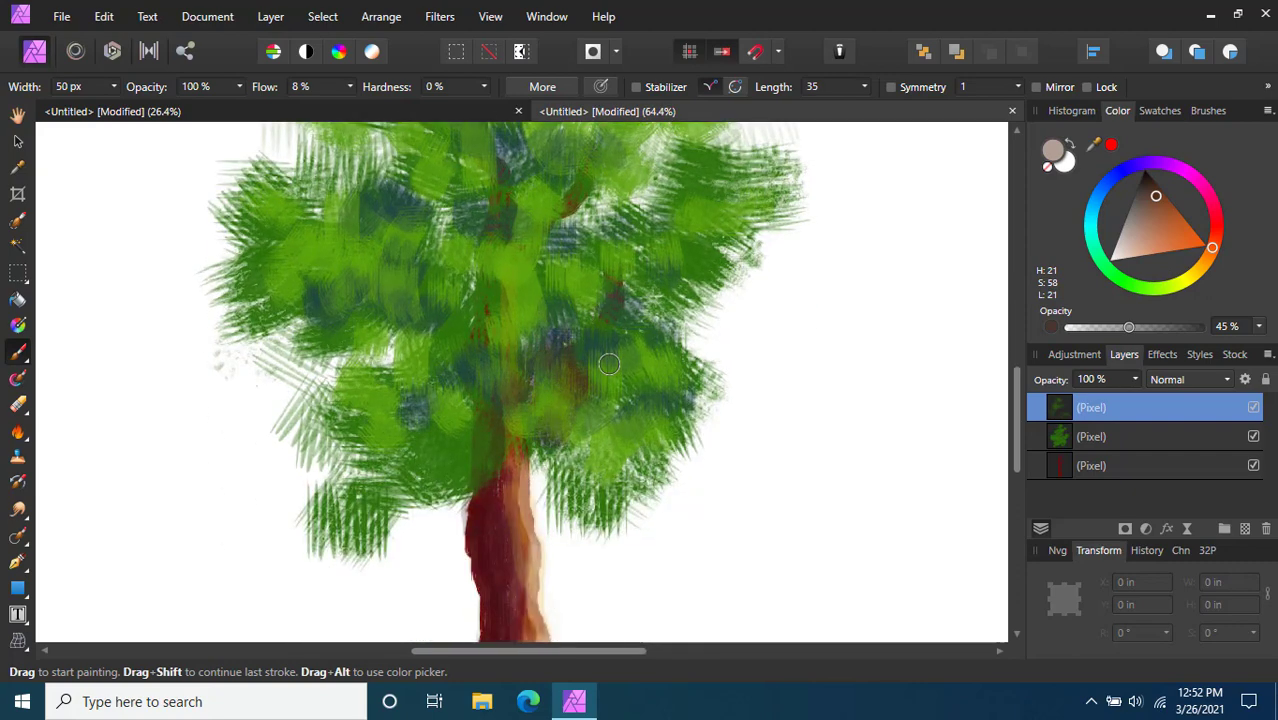
drag(609, 364, 648, 351)
mouse_move(463, 420)
mouse_down()
mouse_move(506, 450)
mouse_move(569, 452)
mouse_move(591, 473)
mouse_move(640, 441)
mouse_move(464, 444)
mouse_up()
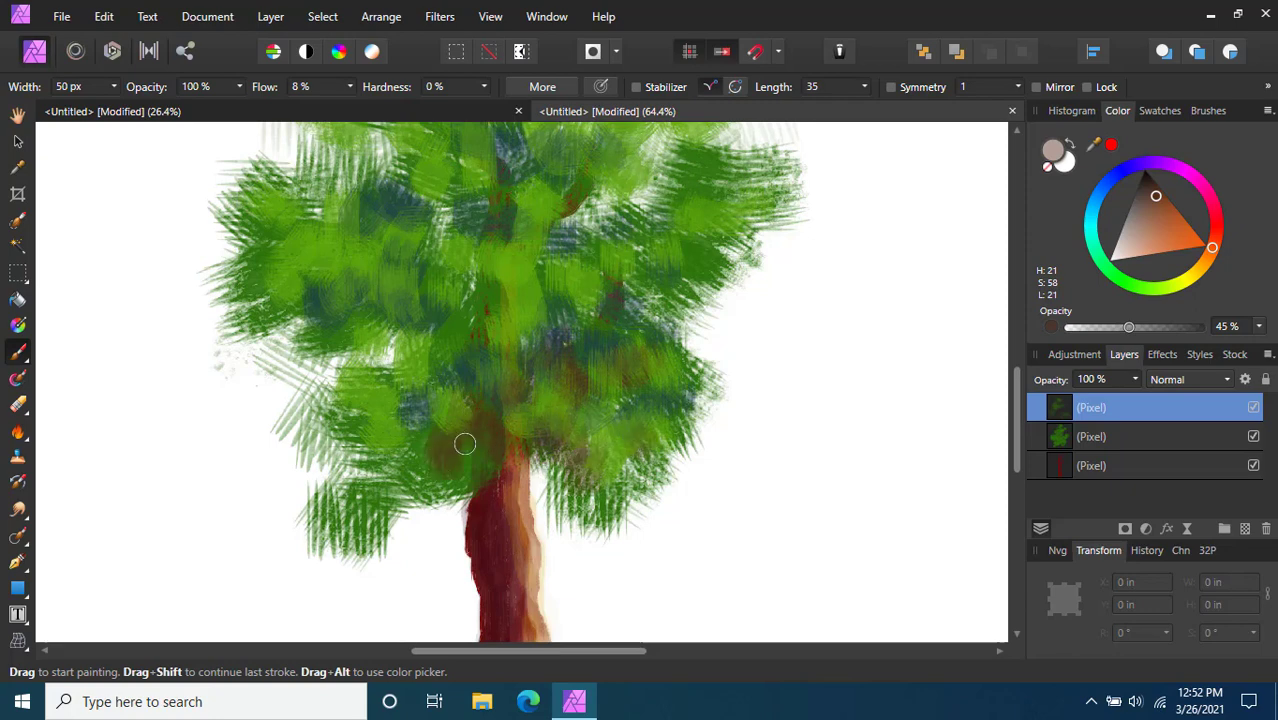
drag(362, 427, 420, 464)
mouse_move(484, 322)
mouse_down()
mouse_move(476, 347)
mouse_move(420, 340)
mouse_up()
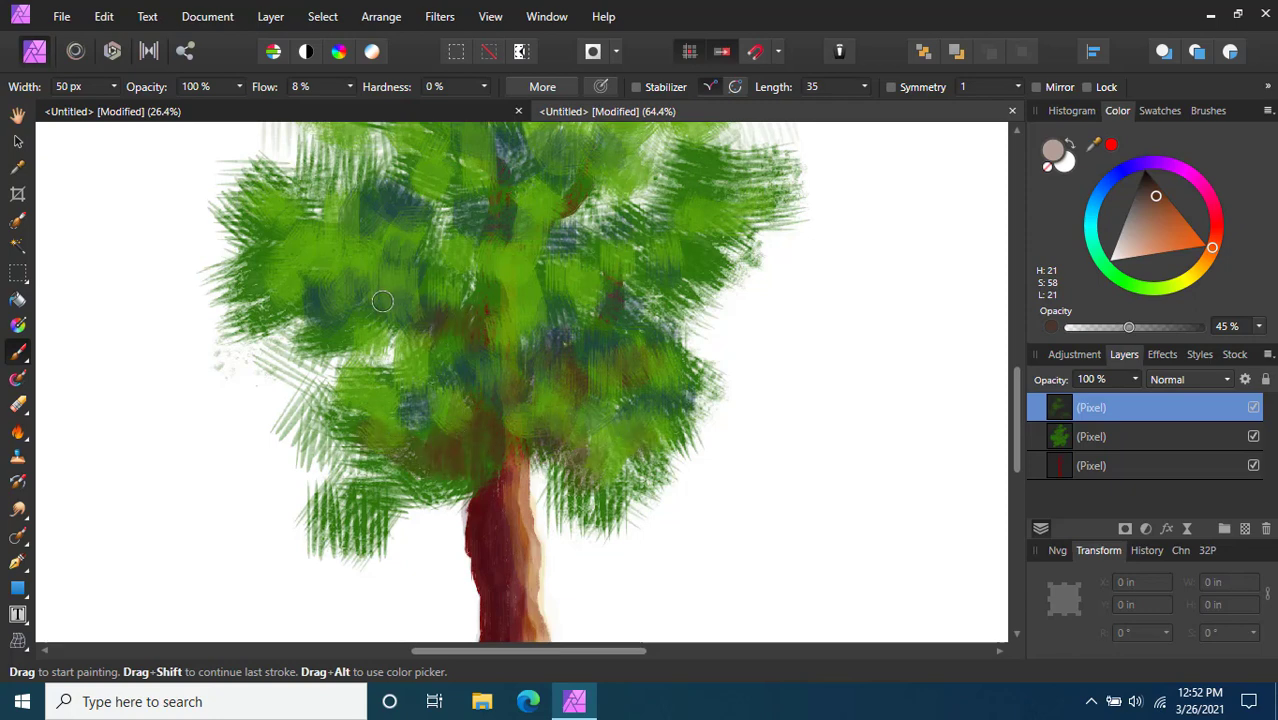
drag(382, 302, 381, 296)
Paint dark brown accents across the middle foliage, from the left cluster through the centre to the right-hand branches
scroll(441, 408, up, 1)
mouse_move(441, 408)
mouse_down()
mouse_move(424, 372)
mouse_move(458, 390)
mouse_up()
mouse_move(355, 305)
mouse_down()
mouse_move(340, 340)
mouse_move(310, 335)
mouse_up()
mouse_move(444, 354)
mouse_down()
mouse_move(481, 332)
mouse_move(537, 356)
mouse_move(512, 365)
mouse_move(525, 347)
mouse_move(566, 335)
mouse_up()
scroll(560, 390, up, 1)
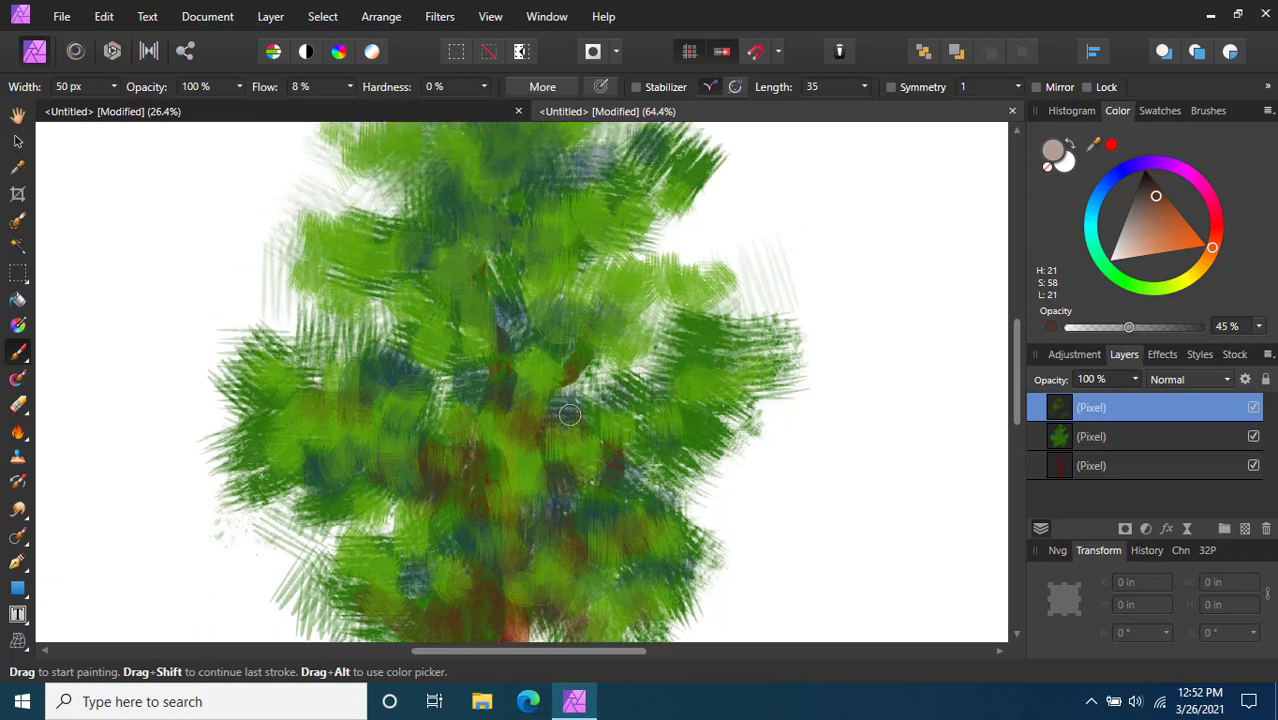
drag(565, 400, 700, 370)
mouse_move(463, 354)
mouse_down()
mouse_move(397, 357)
mouse_move(470, 367)
mouse_move(577, 310)
mouse_move(635, 311)
mouse_up()
Paint dark brown accents between the highlights of the upper foliage, up to the treetop
scroll(511, 364, up, 1)
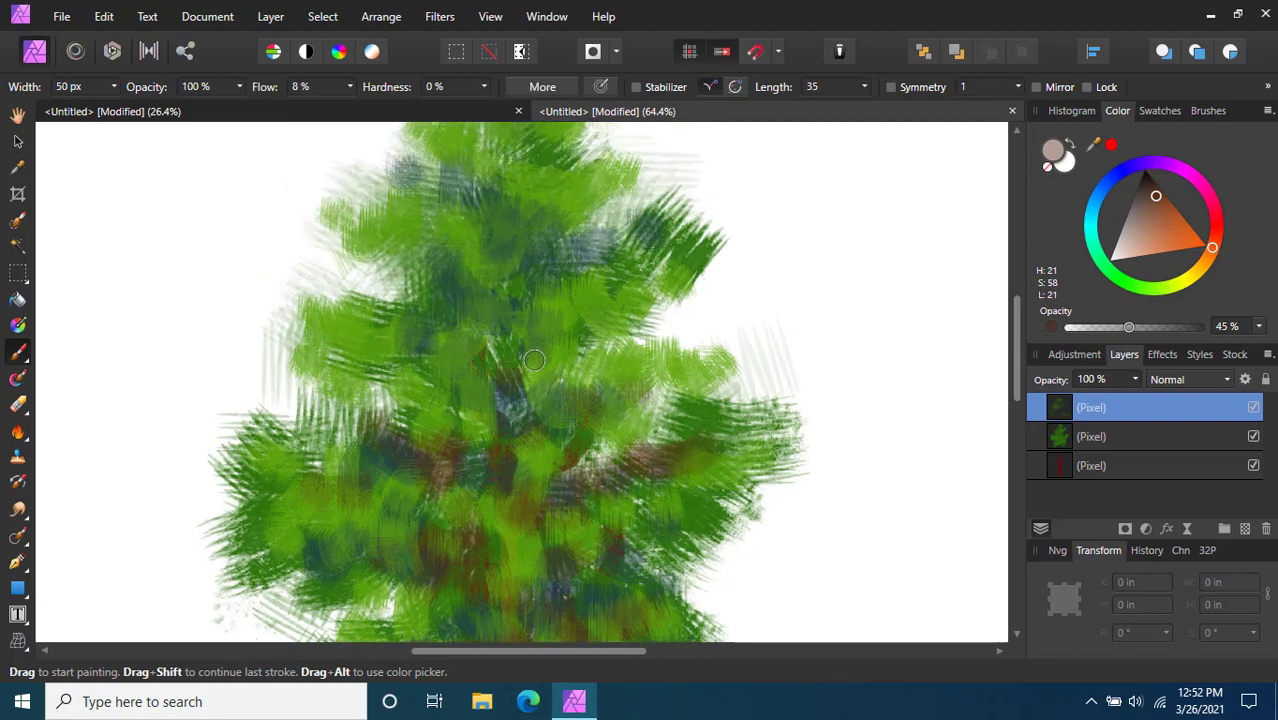
mouse_move(533, 360)
mouse_down()
mouse_move(571, 346)
mouse_move(457, 353)
mouse_move(387, 306)
mouse_move(396, 286)
mouse_move(447, 264)
mouse_move(373, 242)
mouse_move(416, 267)
mouse_move(442, 255)
mouse_move(463, 266)
mouse_move(628, 250)
mouse_up()
key(ctrl+0)
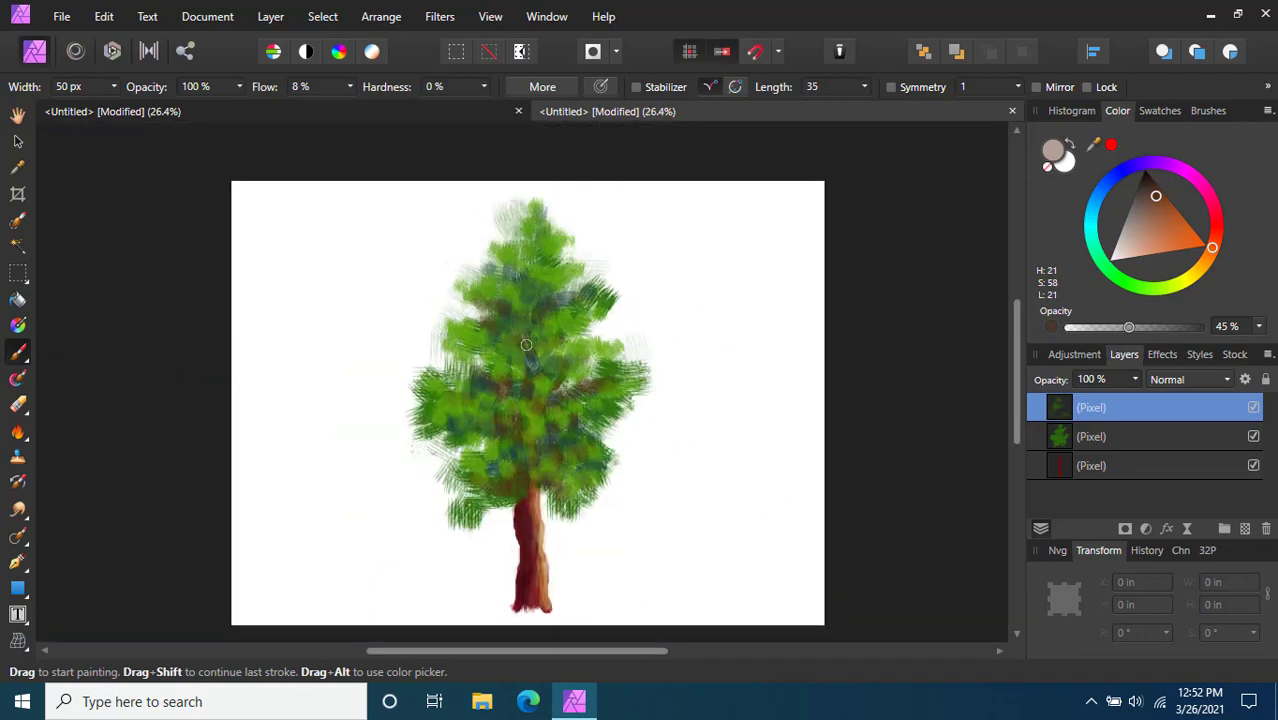
scroll(526, 344, up, 5)
mouse_move(528, 257)
mouse_down()
mouse_move(400, 185)
mouse_move(537, 214)
mouse_move(575, 205)
mouse_up()
scroll(560, 230, up, 2)
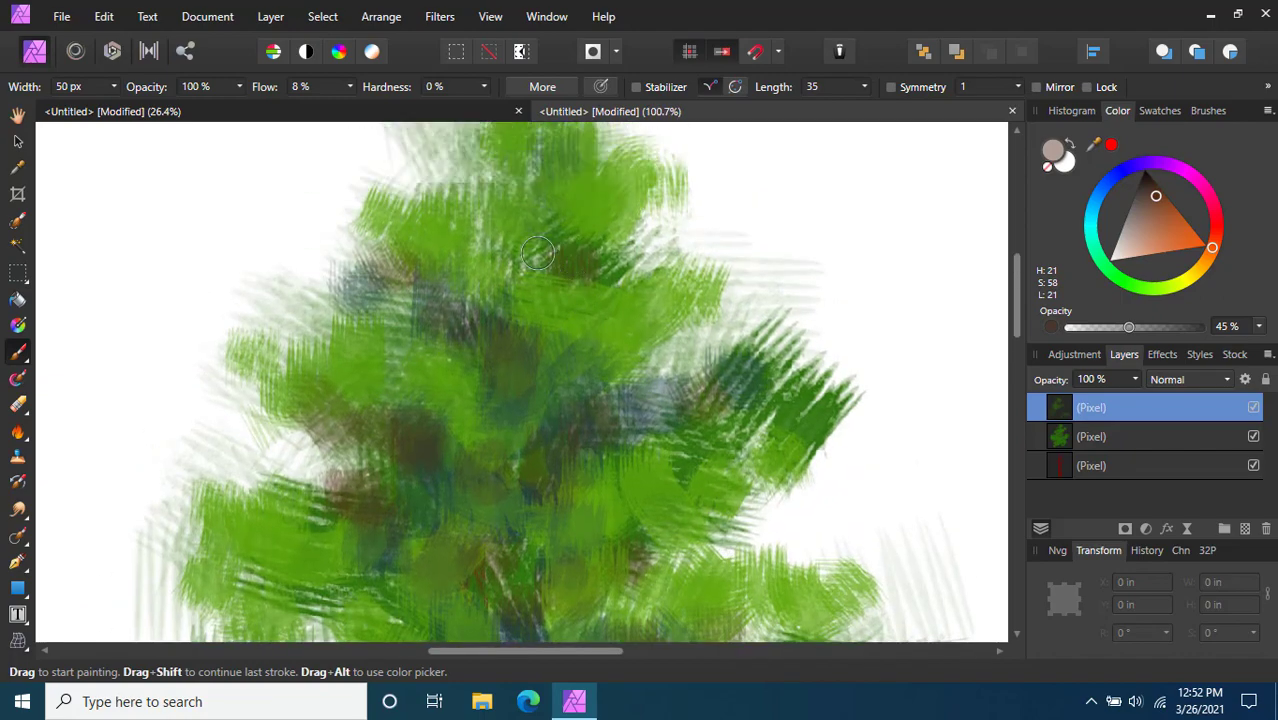
mouse_move(537, 254)
mouse_down()
mouse_move(517, 285)
mouse_move(492, 265)
mouse_move(585, 257)
mouse_move(662, 212)
mouse_move(595, 243)
mouse_move(634, 237)
mouse_move(585, 224)
mouse_move(538, 286)
mouse_move(506, 296)
mouse_move(461, 279)
mouse_move(534, 295)
mouse_move(621, 283)
mouse_move(548, 225)
mouse_move(558, 320)
mouse_up()
scroll(622, 250, up, 4)
scroll(578, 327, down, 5)
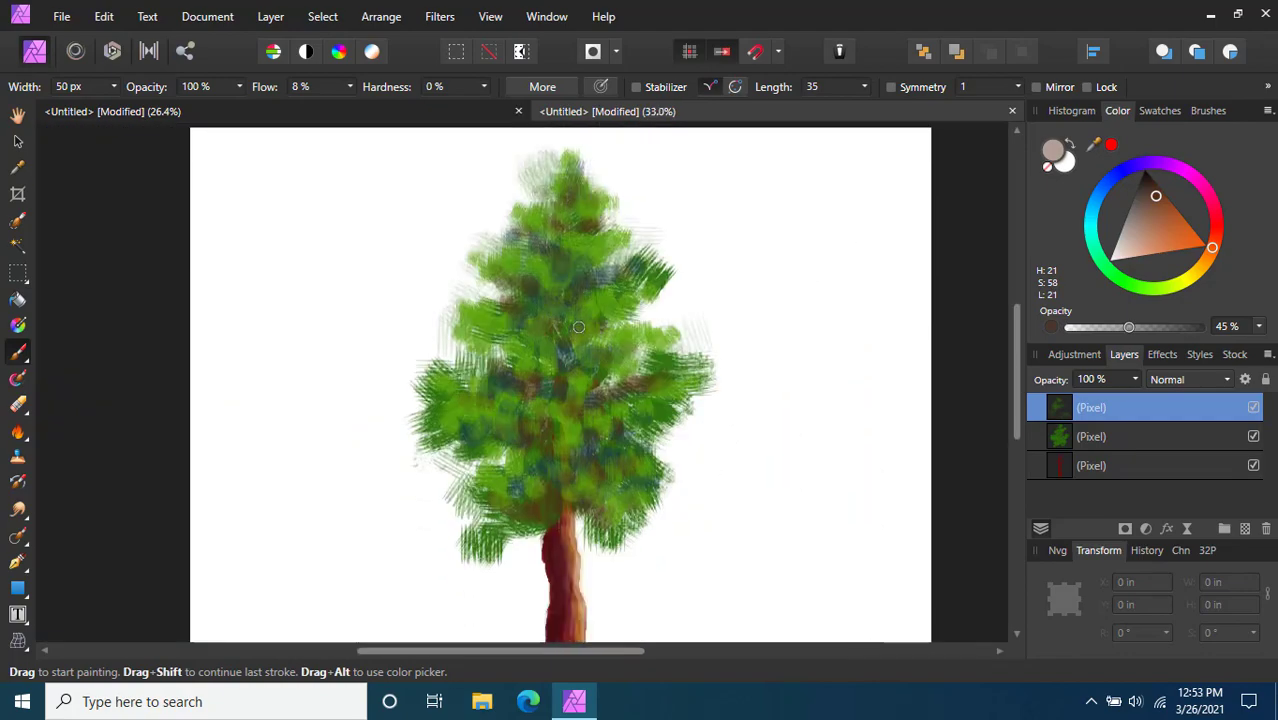
Change the brush colour to a dark yellow (H 63, S 91, L 40) and paint it over the lower right foliage
scroll(690, 350, down, 3)
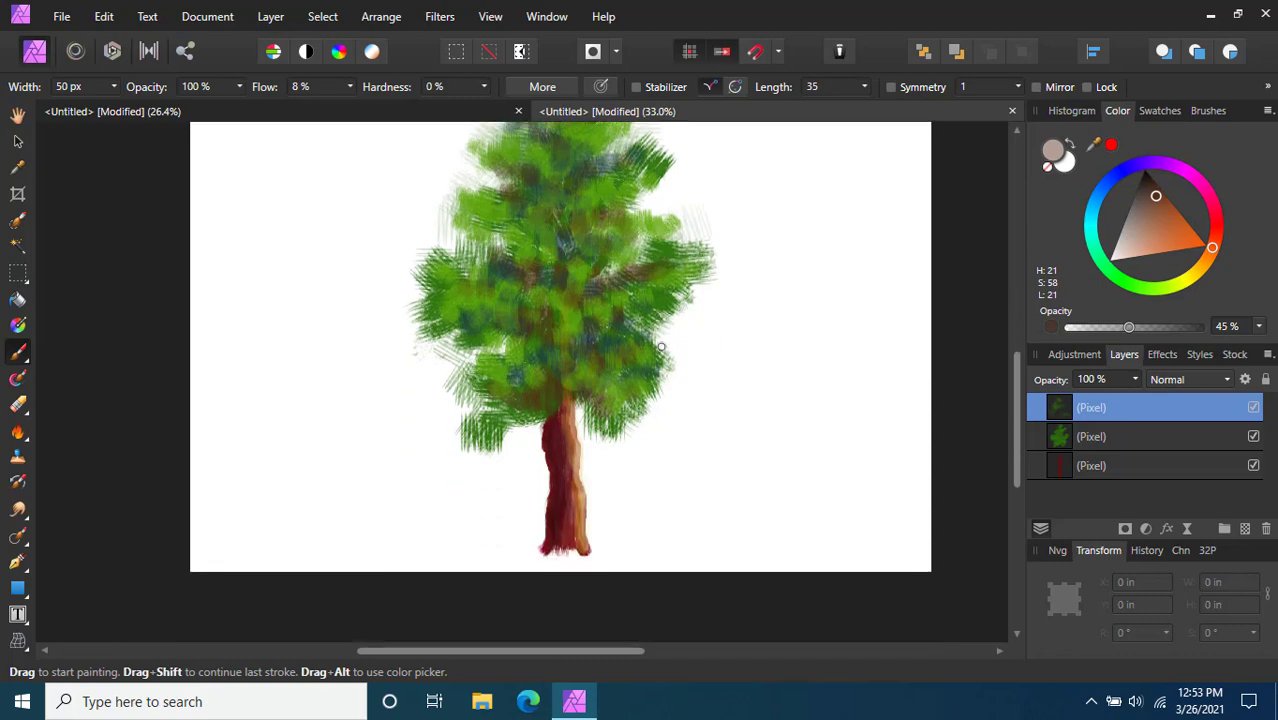
scroll(731, 358, up, 3)
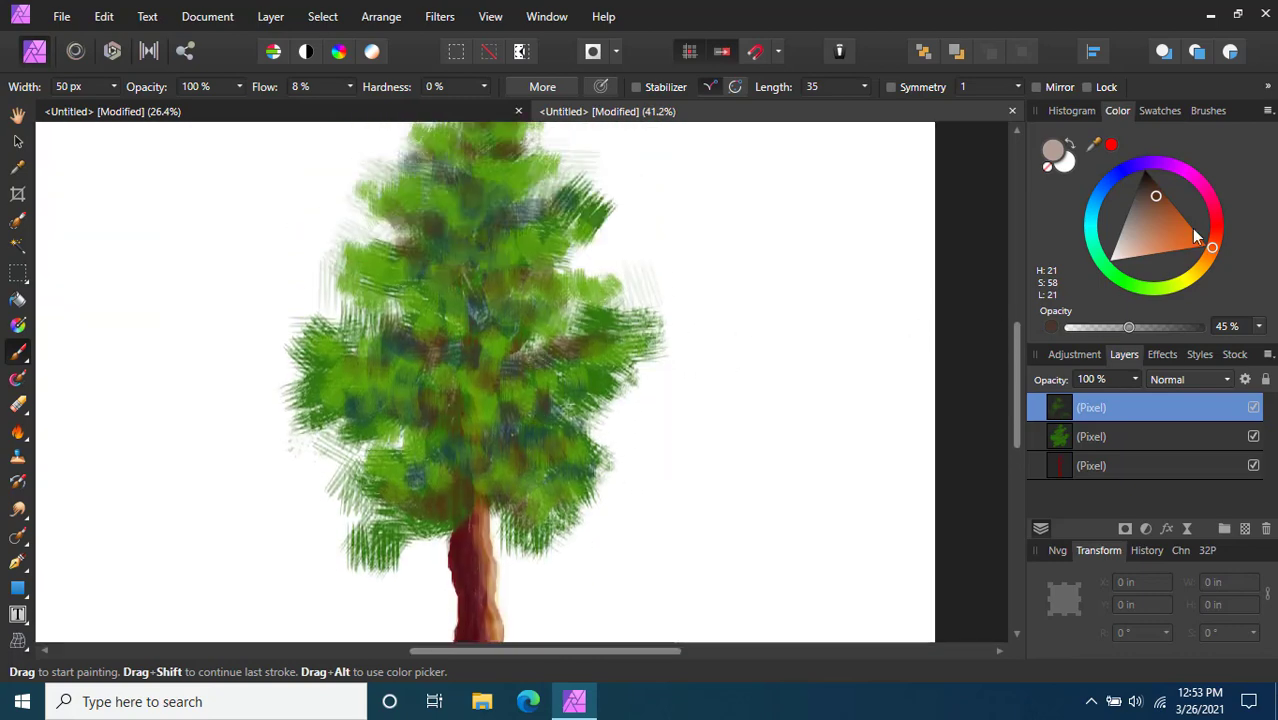
click(1195, 278)
drag(1194, 272, 1182, 283)
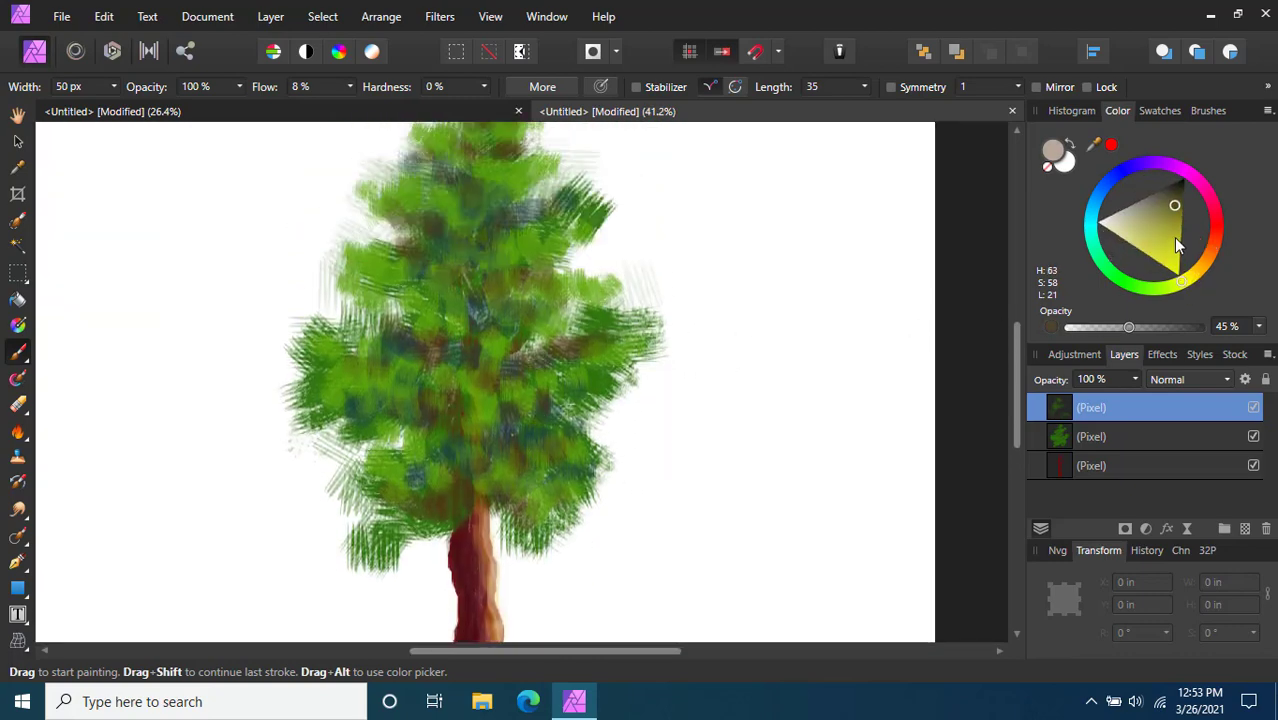
click(1177, 241)
scroll(508, 458, up, 2)
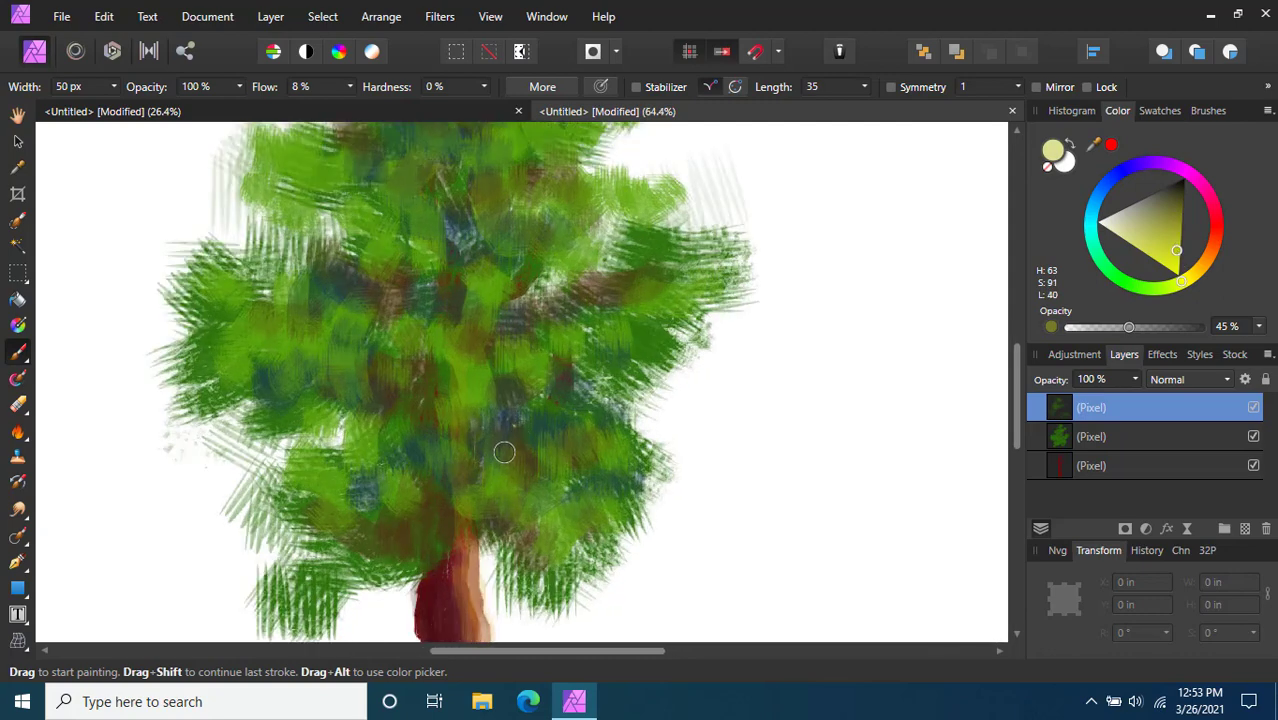
mouse_move(494, 434)
mouse_down()
mouse_move(531, 410)
mouse_move(567, 419)
mouse_up()
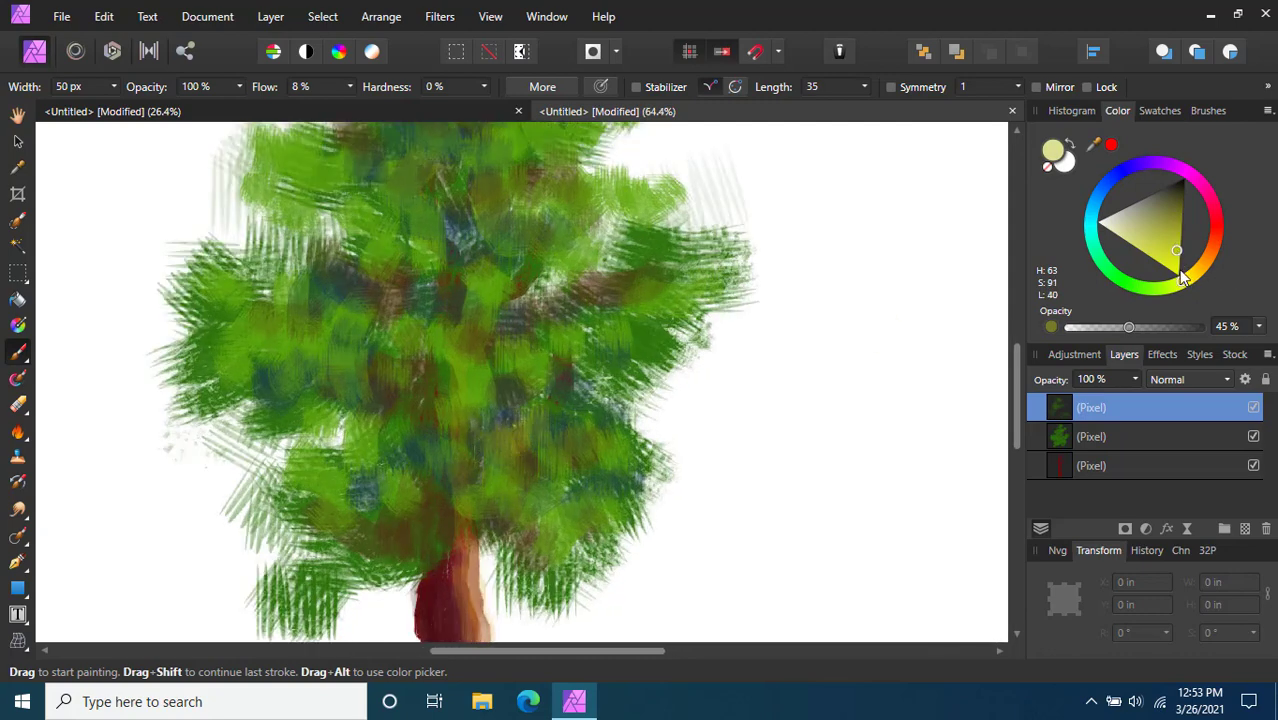
Brighten the brush yellow to S 89, L 47 and paint highlights over the middle right foliage
drag(1173, 261, 1160, 261)
mouse_move(564, 327)
mouse_down()
mouse_move(545, 305)
mouse_move(603, 265)
mouse_move(665, 280)
mouse_move(702, 272)
mouse_up()
mouse_move(577, 351)
mouse_down()
mouse_move(677, 279)
mouse_move(678, 305)
mouse_move(600, 377)
mouse_move(614, 390)
mouse_move(648, 382)
mouse_up()
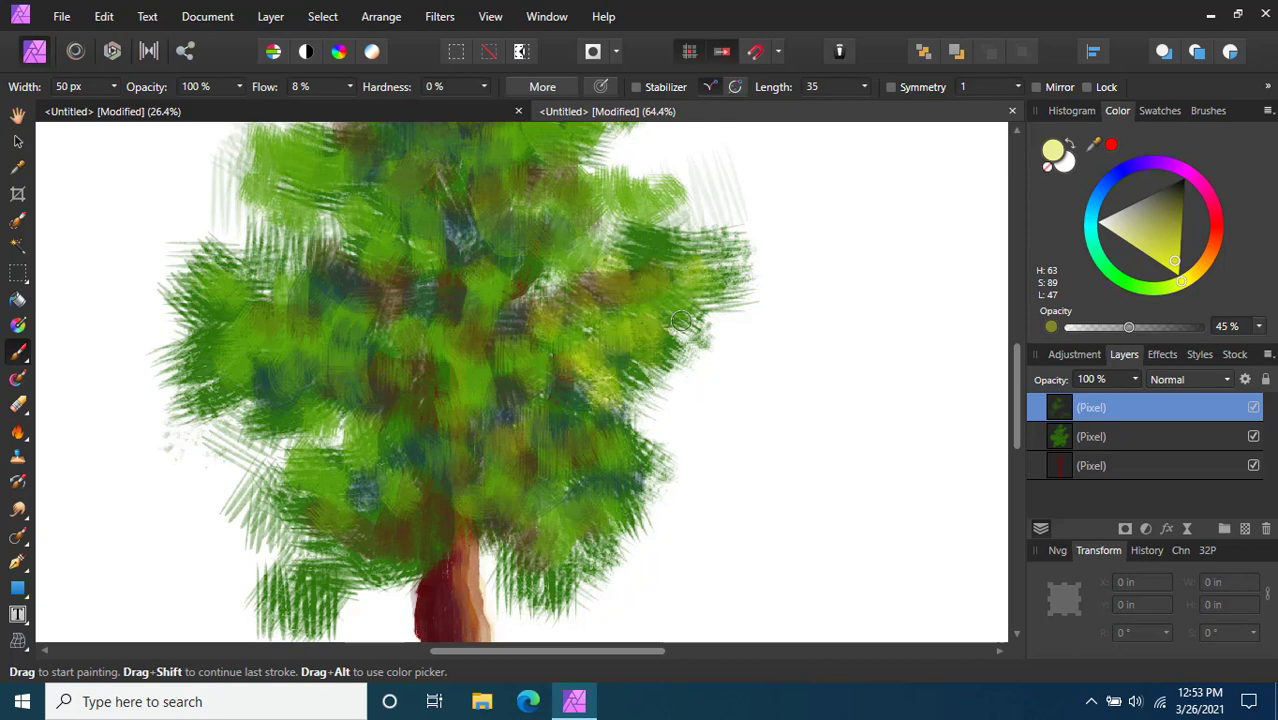
scroll(579, 387, down, 1)
drag(498, 328, 595, 299)
scroll(595, 299, down, 3)
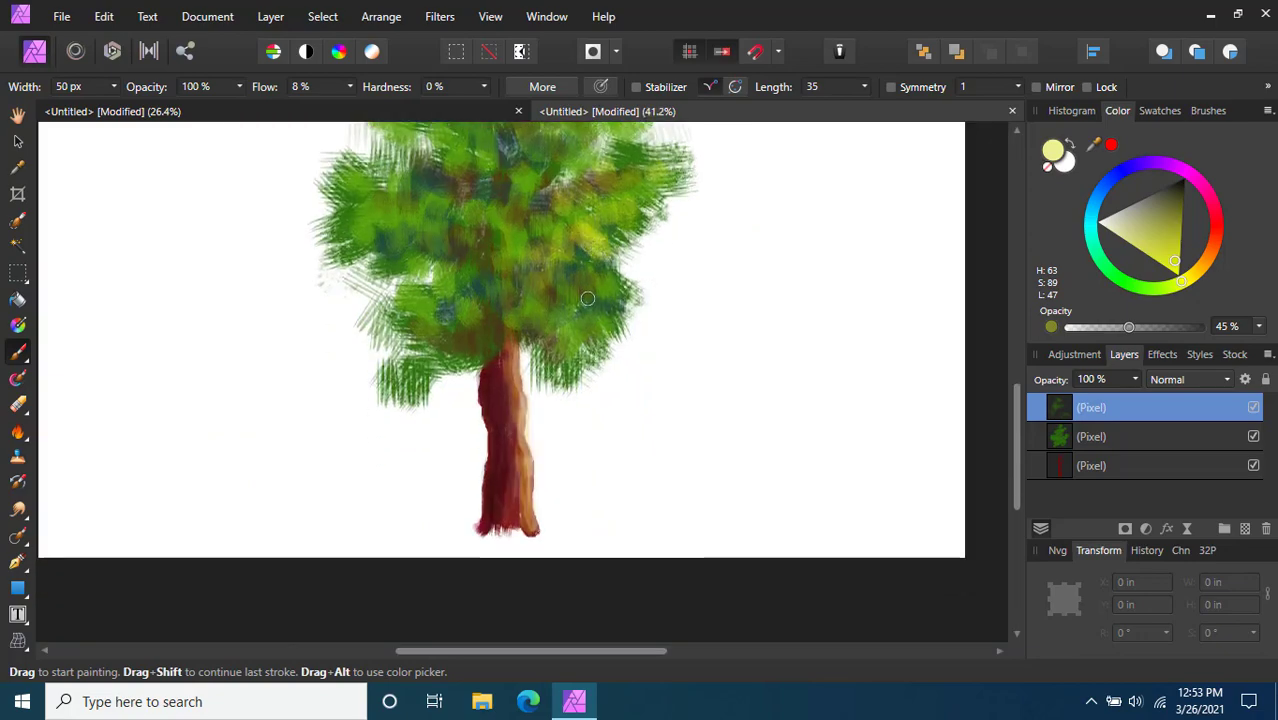
Add yellow highlights from the centre of the tree outward along the right-hand foliage, working from the lower to the upper branches
scroll(590, 414, up, 3)
mouse_move(489, 410)
mouse_down()
mouse_move(511, 382)
mouse_move(526, 399)
mouse_move(625, 367)
mouse_up()
mouse_move(565, 411)
mouse_down()
mouse_move(526, 437)
mouse_move(535, 397)
mouse_up()
scroll(536, 284, up, 2)
mouse_move(466, 328)
mouse_down()
mouse_move(505, 304)
mouse_move(619, 278)
mouse_up()
scroll(433, 190, up, 2)
mouse_move(504, 349)
mouse_down()
mouse_move(546, 342)
mouse_move(584, 326)
mouse_move(613, 274)
mouse_up()
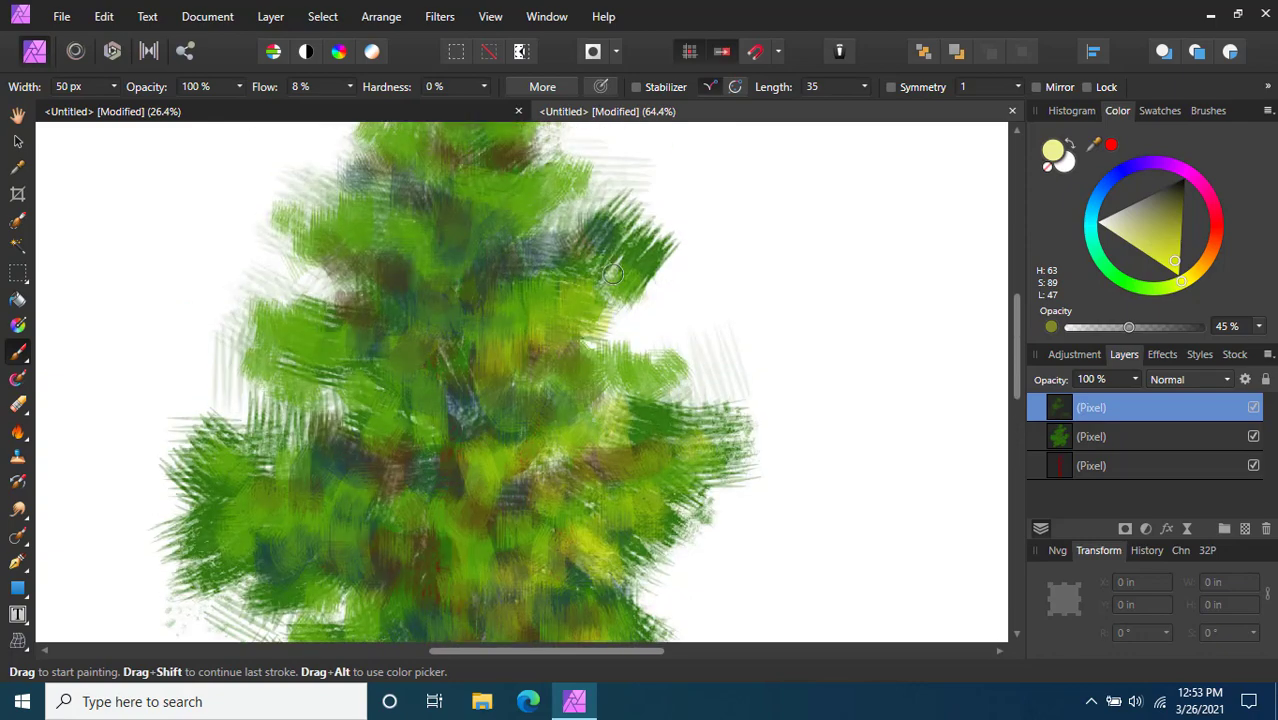
Add yellow highlights to the upper right foliage and the treetop
scroll(594, 243, up, 1)
mouse_move(510, 315)
mouse_down()
mouse_move(495, 275)
mouse_move(510, 240)
mouse_move(564, 244)
mouse_up()
drag(504, 192, 526, 173)
scroll(526, 173, up, 3)
scroll(526, 173, down, 1)
scroll(520, 175, up, 4)
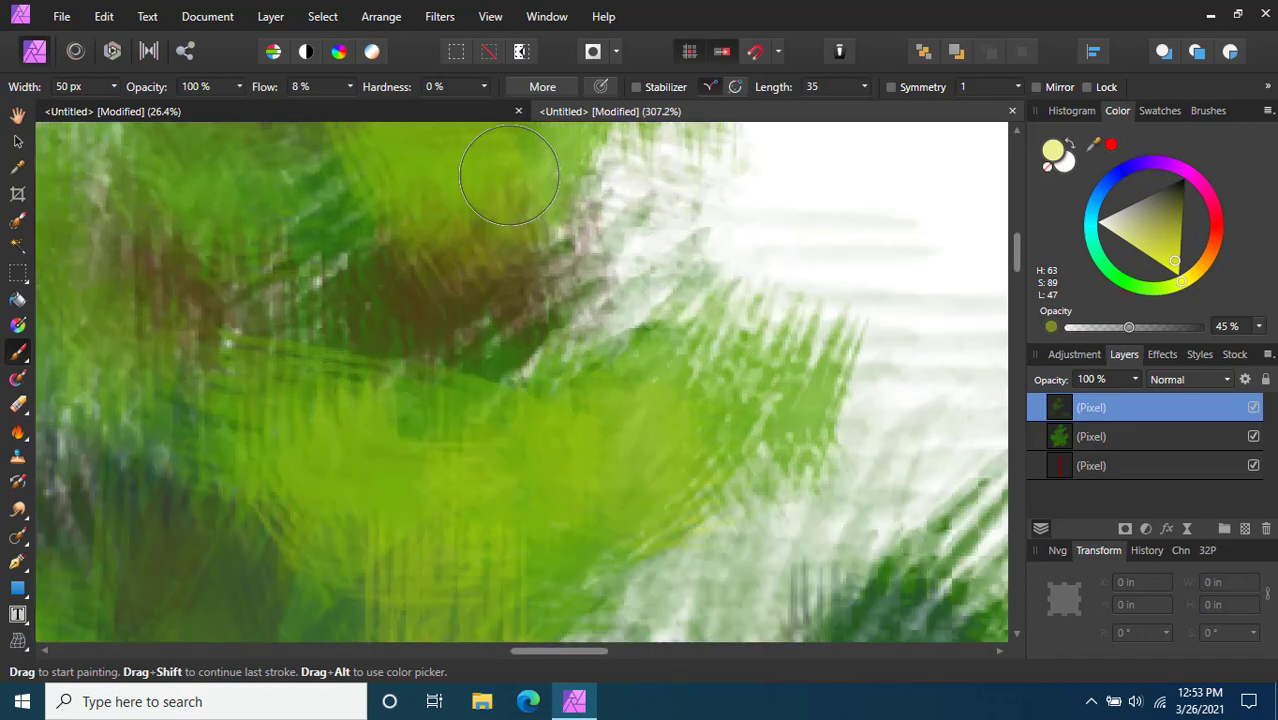
scroll(480, 175, down, 2)
scroll(399, 172, down, 3)
scroll(365, 168, up, 3)
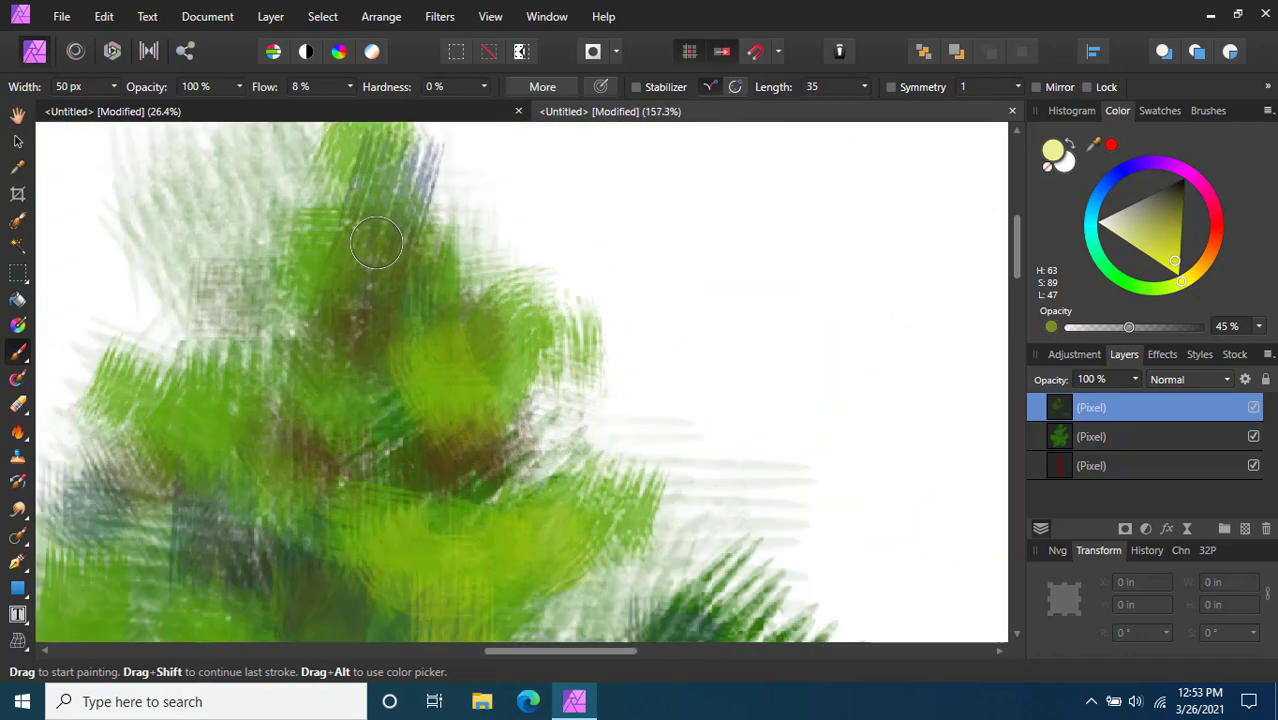
mouse_move(405, 272)
mouse_down()
mouse_move(388, 145)
mouse_move(405, 235)
mouse_up()
Add yellow highlights left of the tree's centre and across the lower and outer left foliage
scroll(395, 280, down, 4)
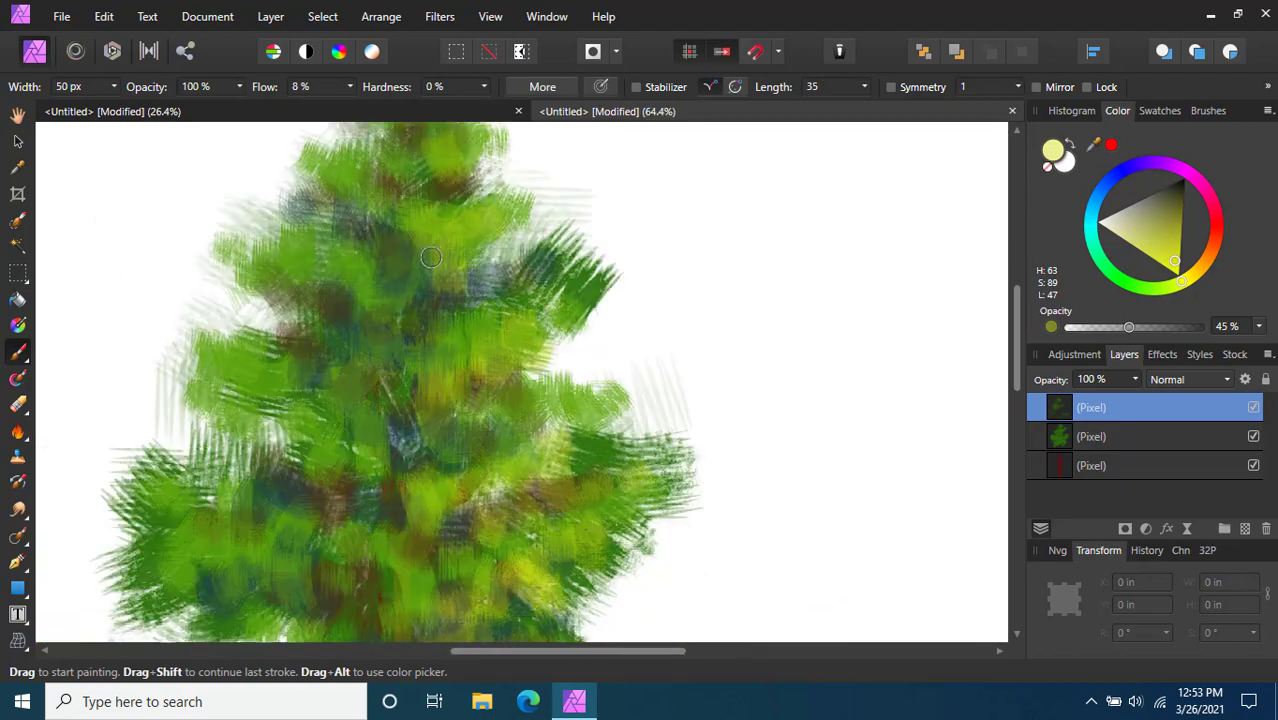
scroll(379, 315, down, 1)
mouse_move(379, 315)
mouse_down()
mouse_move(314, 339)
mouse_move(247, 318)
mouse_move(259, 339)
mouse_move(370, 369)
mouse_move(400, 370)
mouse_up()
scroll(330, 272, down, 4)
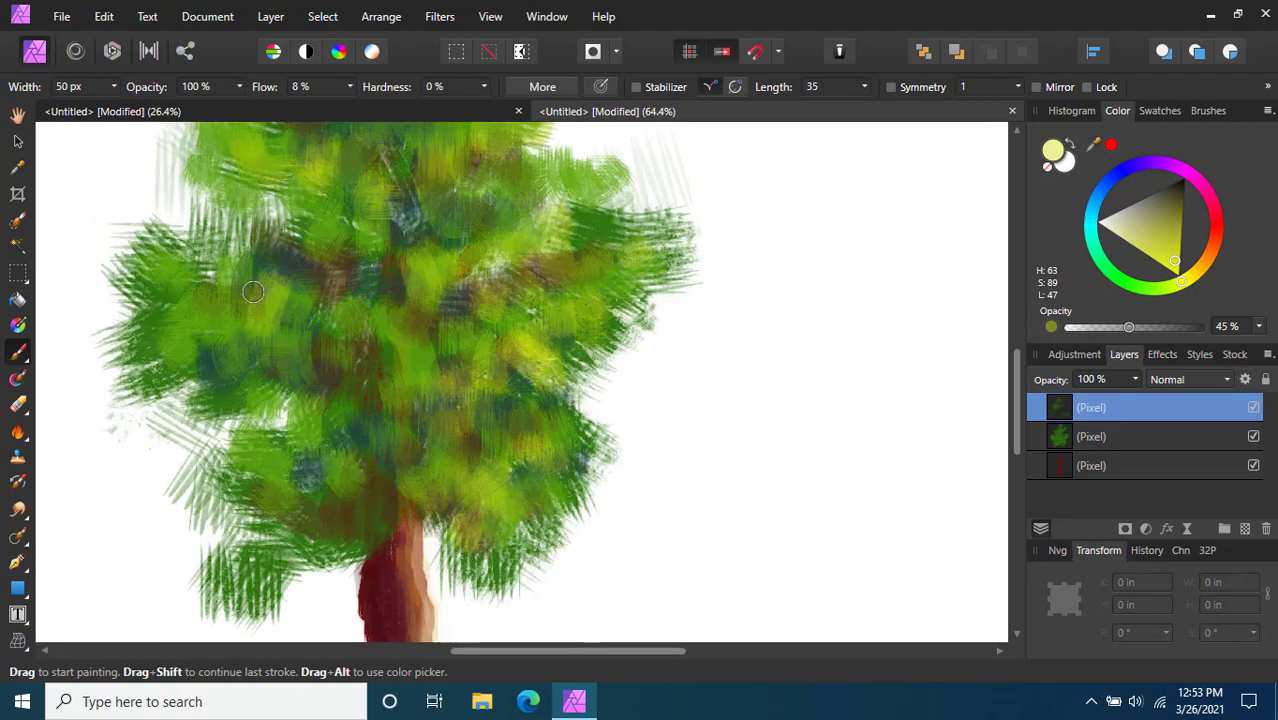
mouse_move(211, 270)
mouse_down()
mouse_move(269, 304)
mouse_move(322, 195)
mouse_move(360, 225)
mouse_up()
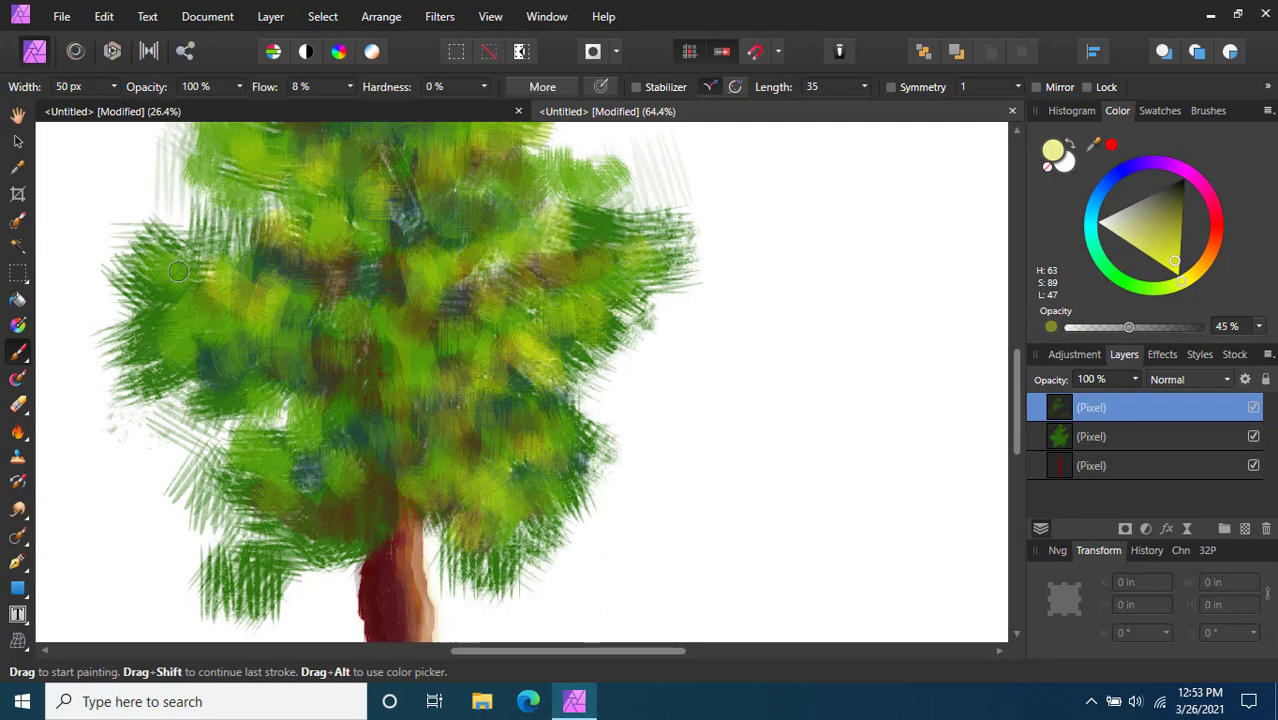
mouse_move(170, 252)
mouse_down()
mouse_move(129, 239)
mouse_move(259, 256)
mouse_move(261, 351)
mouse_move(216, 392)
mouse_move(273, 369)
mouse_move(313, 396)
mouse_move(347, 397)
mouse_move(305, 440)
mouse_up()
Add yellow highlights to the middle and upper clusters of the left-hand foliage
scroll(210, 310, up, 4)
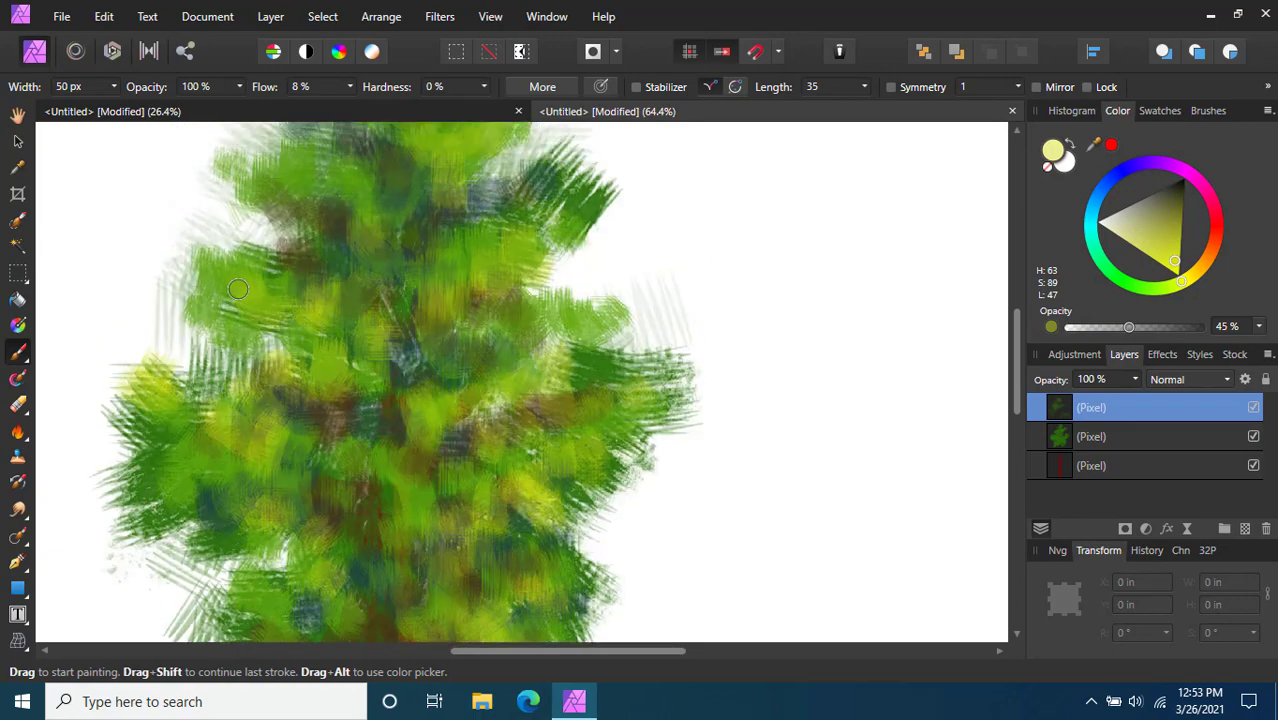
mouse_move(205, 305)
mouse_down()
mouse_move(333, 335)
mouse_move(277, 390)
mouse_up()
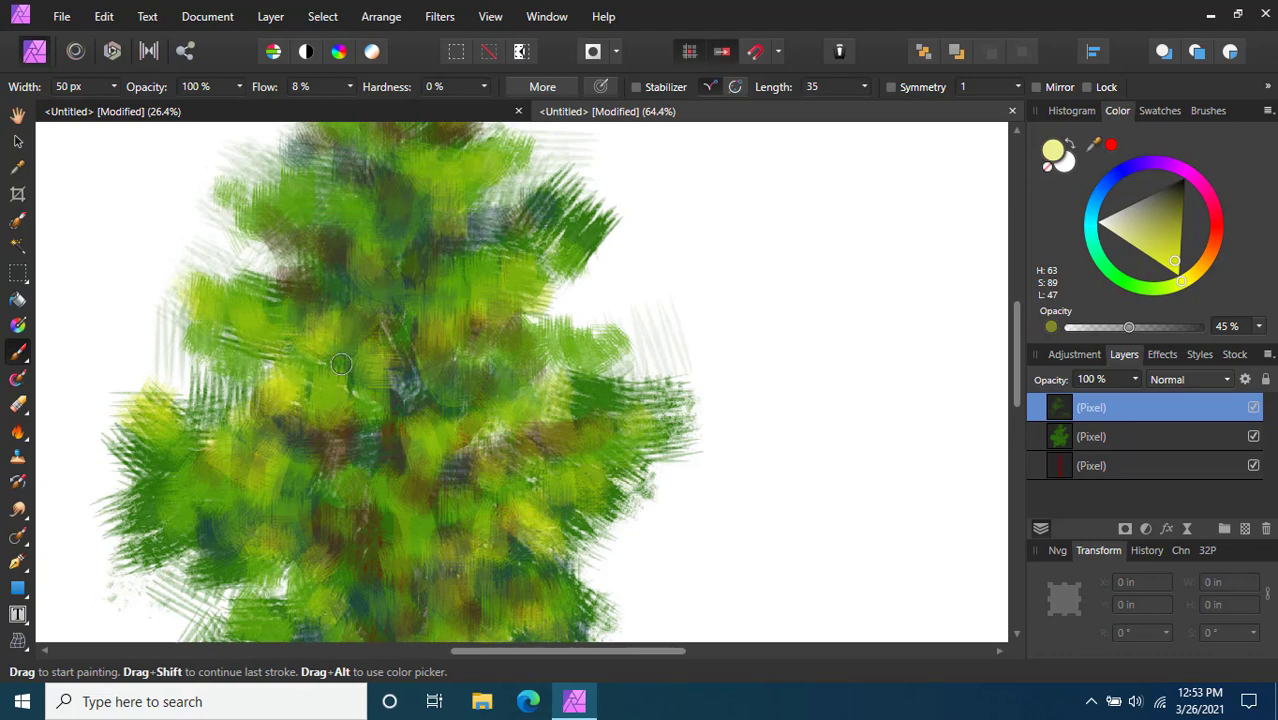
drag(264, 211, 340, 285)
scroll(465, 279, down, 3)
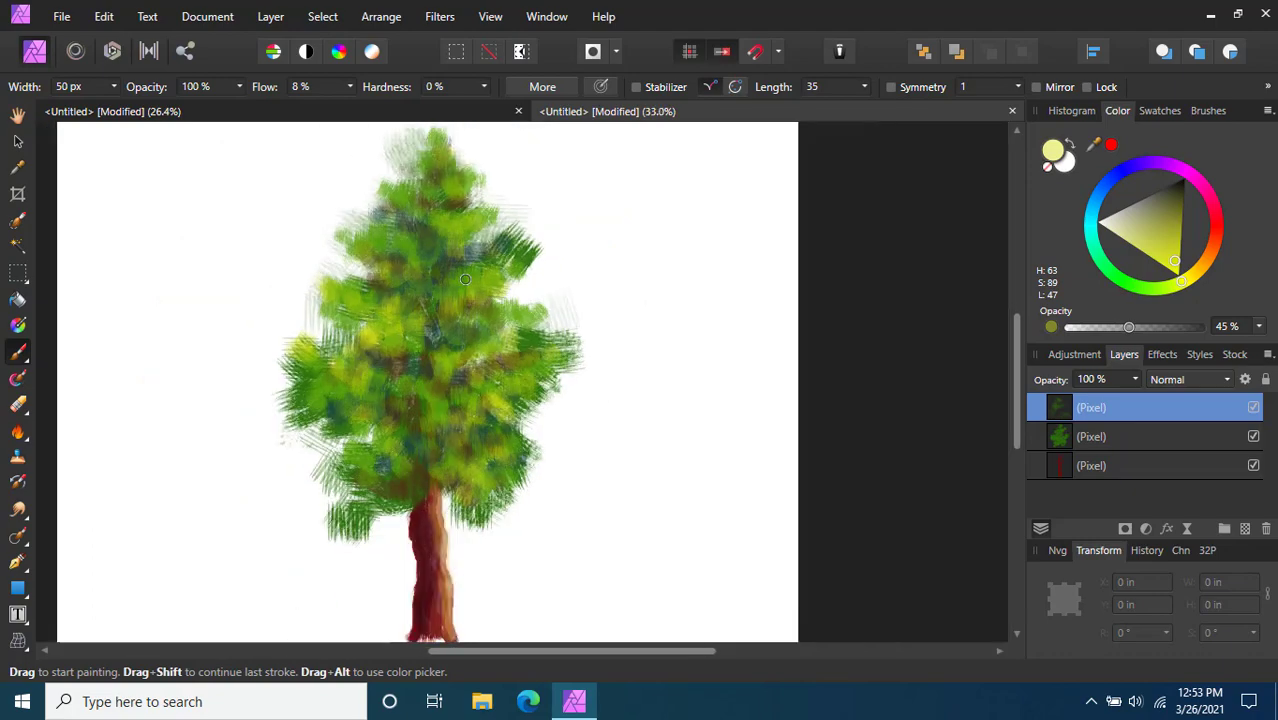
Undo the yellow stroke on the upper trunk, lower the colour opacity to 33% and repaint the highlight down the trunk's right side
scroll(465, 279, down, 1)
scroll(314, 309, up, 6)
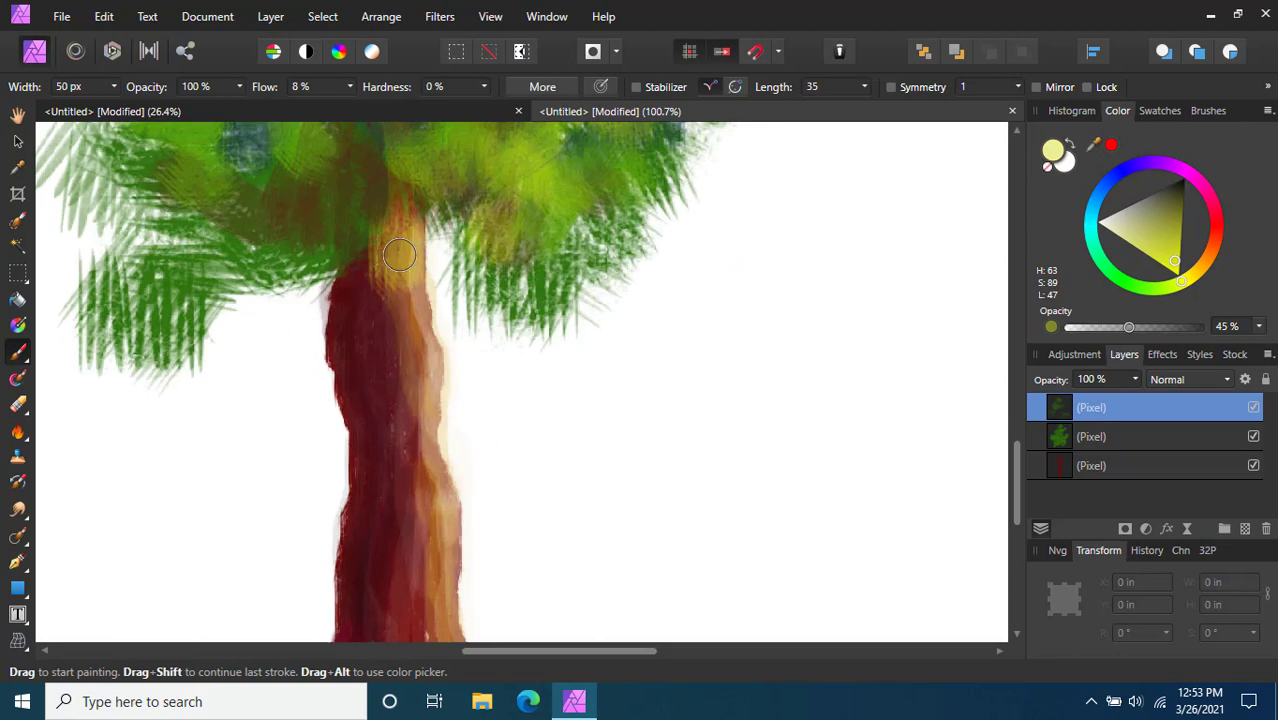
key(ctrl+z)
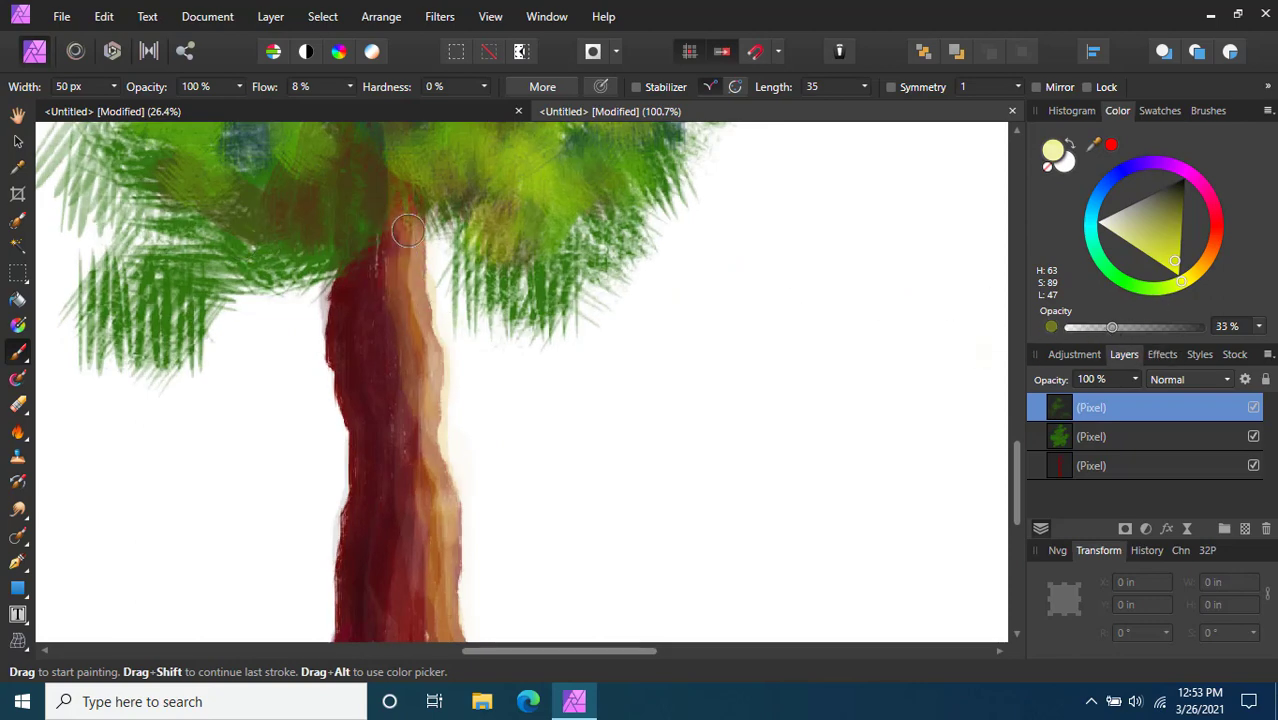
mouse_move(408, 231)
mouse_down()
mouse_move(372, 289)
mouse_move(406, 295)
mouse_move(403, 352)
mouse_move(428, 372)
mouse_move(417, 428)
mouse_up()
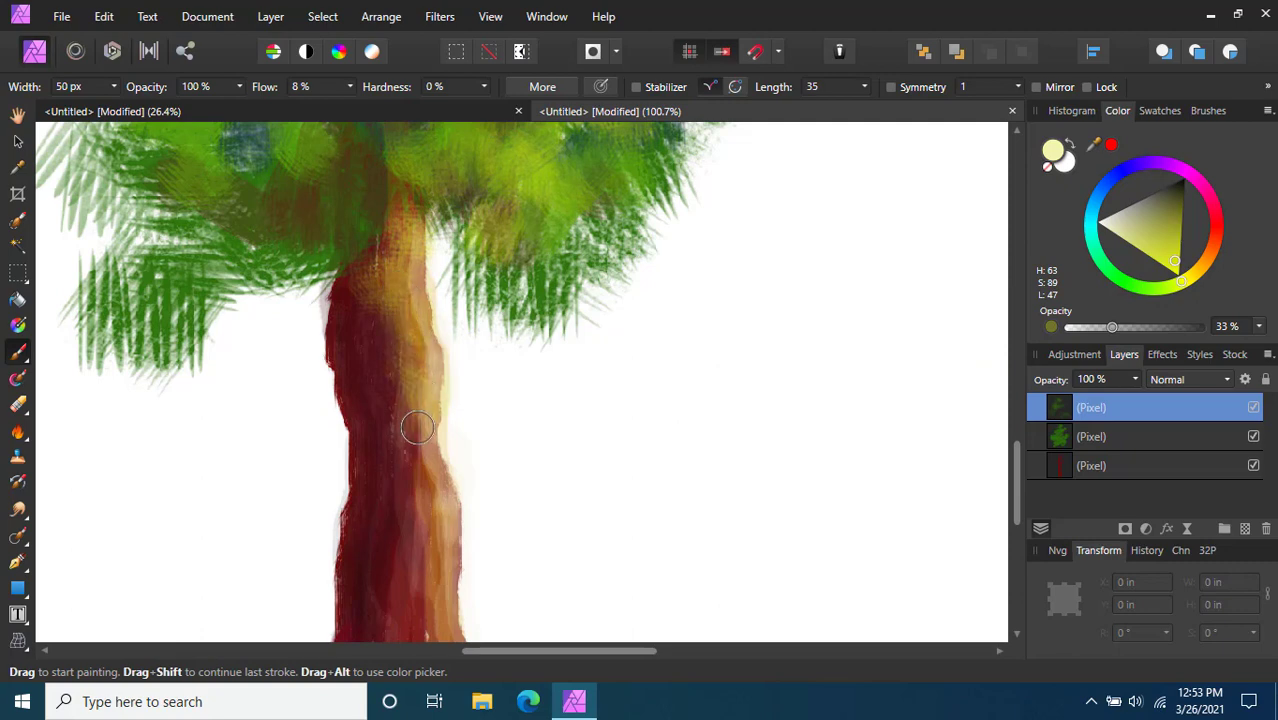
Undo the trial strokes on the lower trunk and paint the yellow highlight down its right side to the base
scroll(417, 428, down, 3)
mouse_move(420, 360)
mouse_down()
mouse_move(415, 290)
mouse_move(399, 277)
mouse_move(440, 340)
mouse_move(428, 400)
mouse_move(440, 416)
mouse_up()
key(ctrl+z)
key(ctrl+z)
key(ctrl+z)
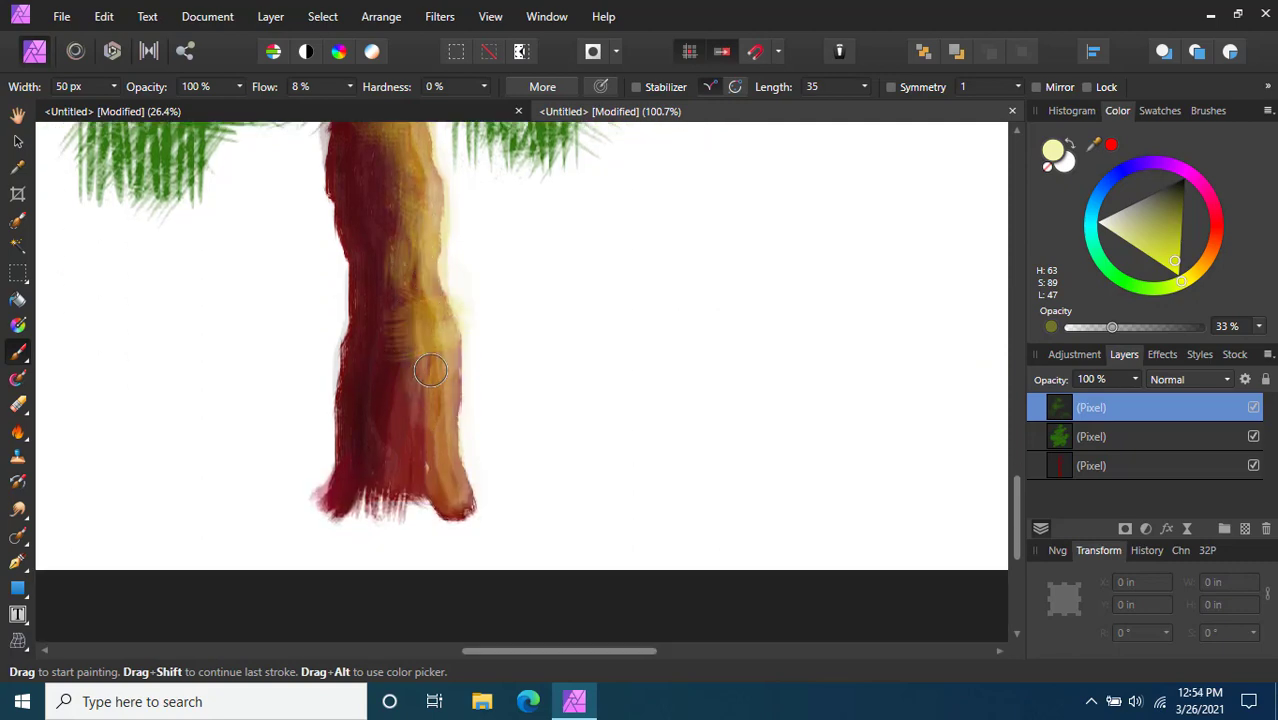
mouse_move(430, 371)
mouse_down()
mouse_move(436, 286)
mouse_move(423, 435)
mouse_move(453, 464)
mouse_move(420, 484)
mouse_move(452, 493)
mouse_move(424, 467)
mouse_move(424, 430)
mouse_up()
Change the brush colour to a near-neutral grey (H 4, S 1, L 40) for work on the trunk
scroll(405, 258, down, 5)
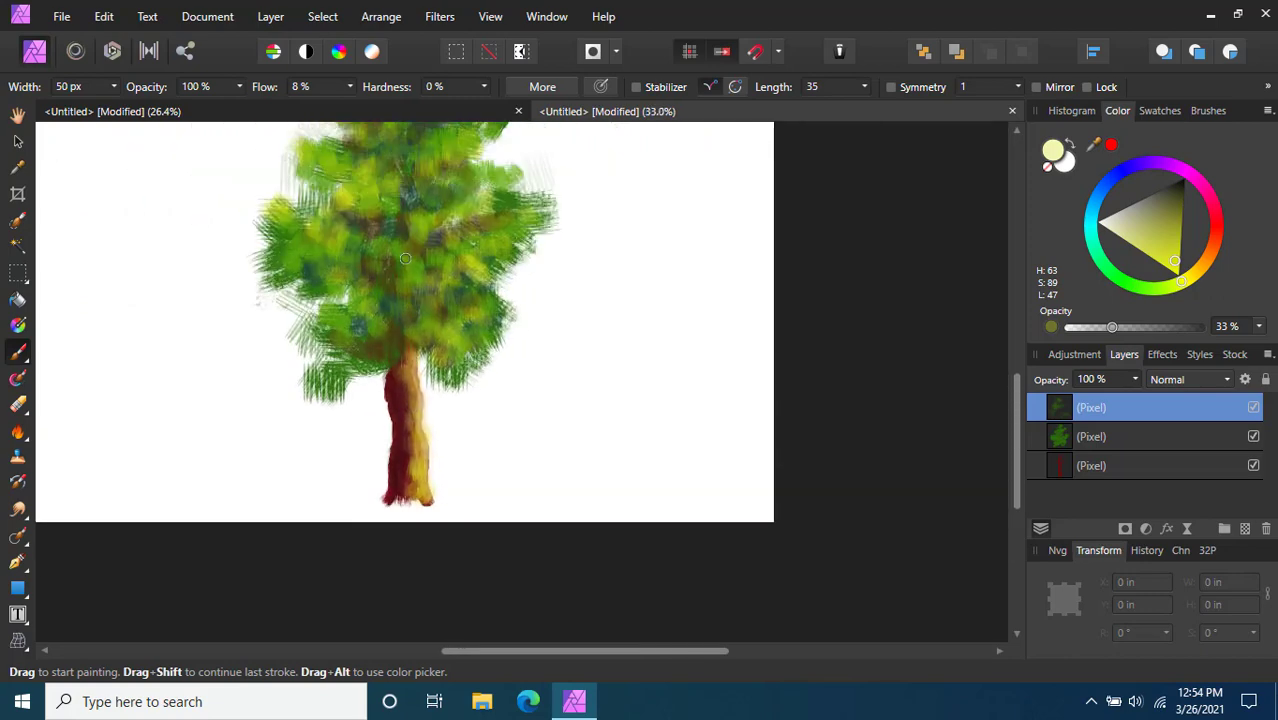
scroll(402, 356, up, 1)
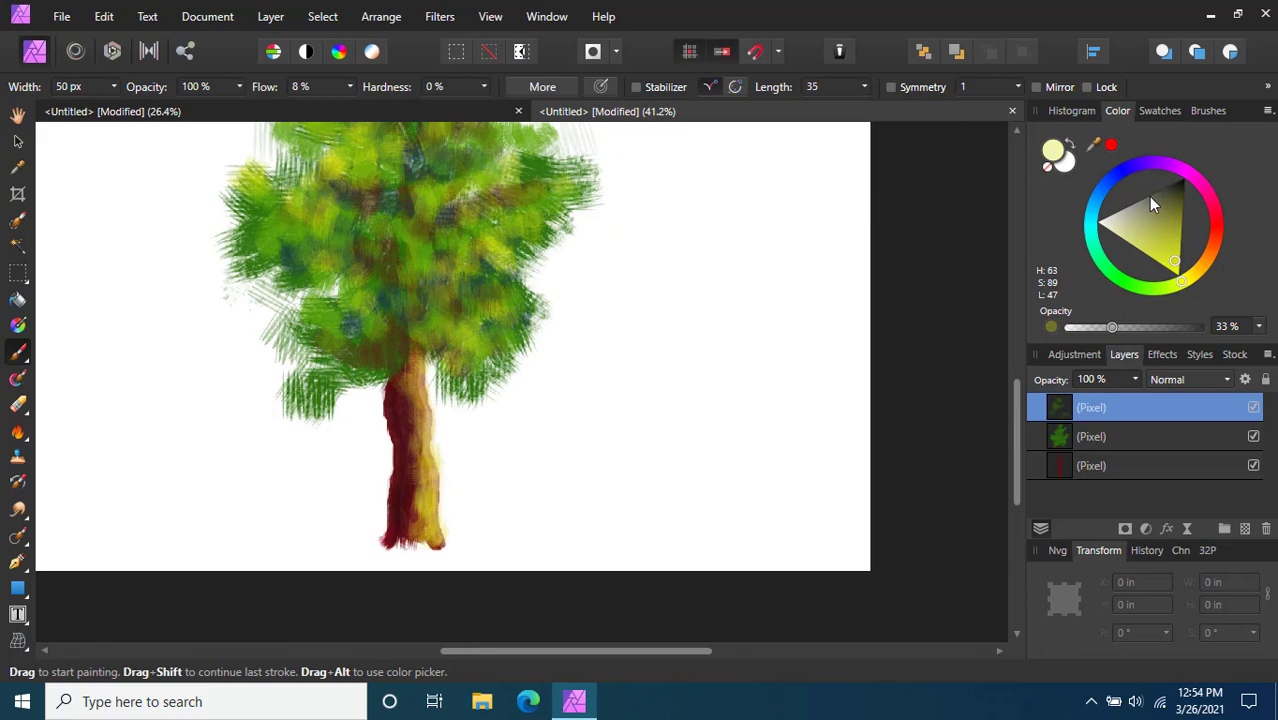
click(1216, 230)
scroll(463, 498, up, 3)
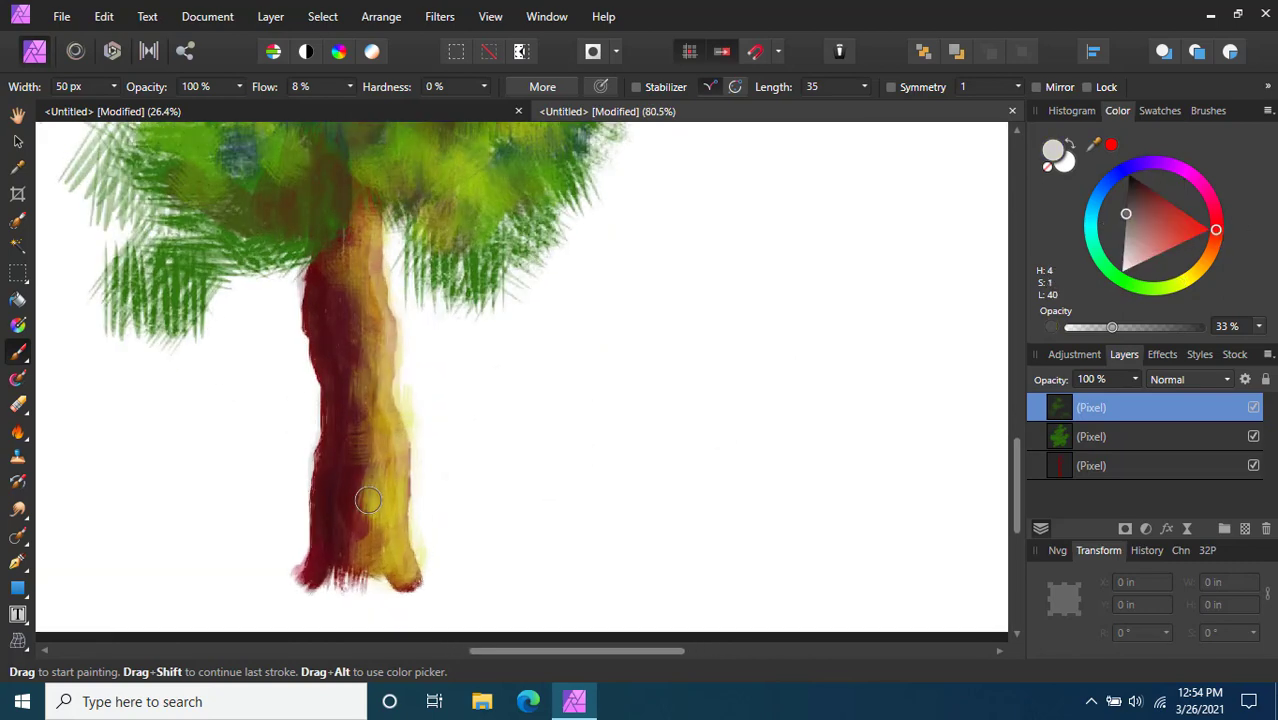
Blend the near-neutral grey shading into the middle of the lower trunk, between the dark red and yellow areas
drag(362, 521, 390, 565)
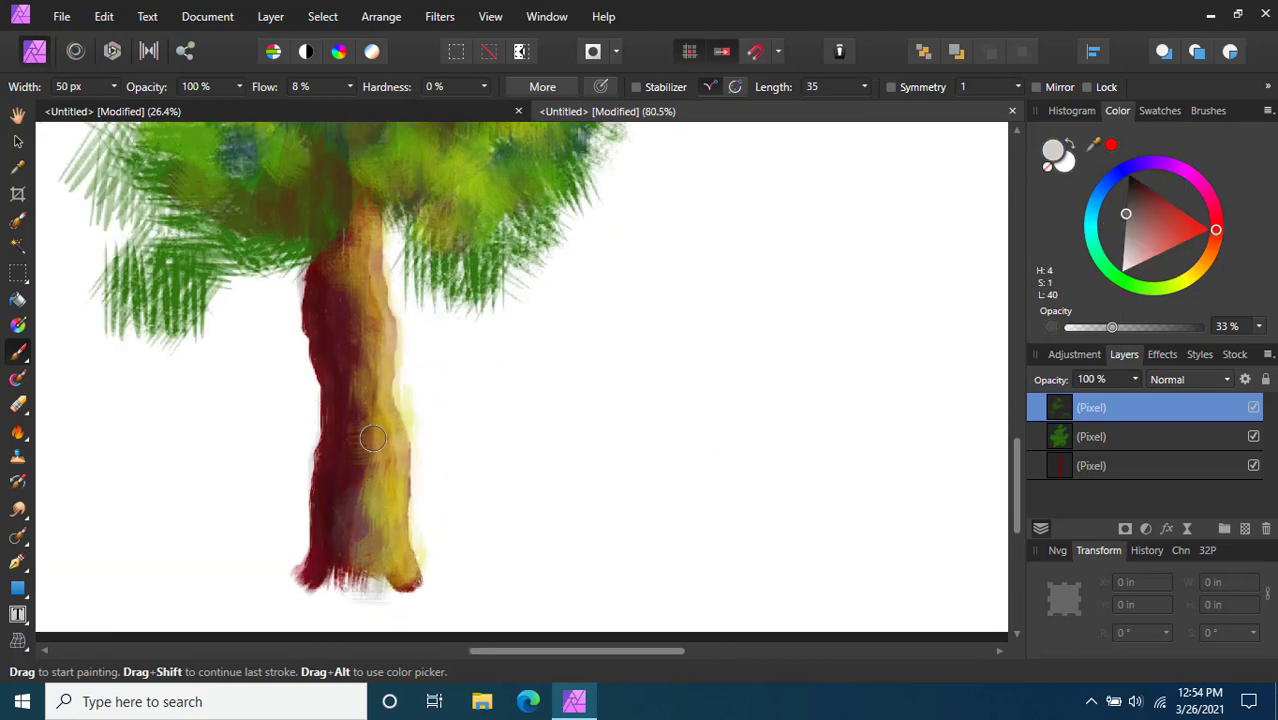
drag(373, 438, 357, 399)
scroll(334, 320, up, 1)
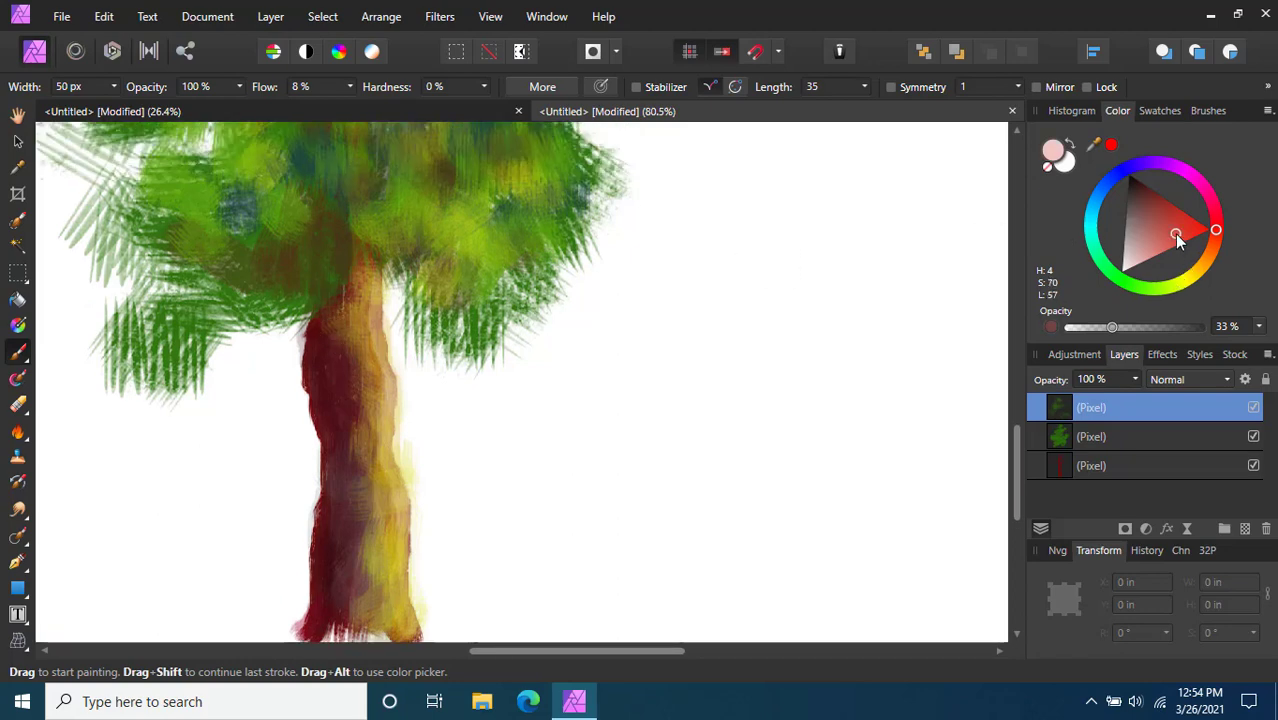
Try a brighter red on the lower trunk, darken it to H 4, S 100, L 26 and paint it up the shaded left side
drag(1177, 239, 1201, 232)
mouse_move(322, 506)
mouse_down()
mouse_move(362, 461)
mouse_move(340, 615)
mouse_up()
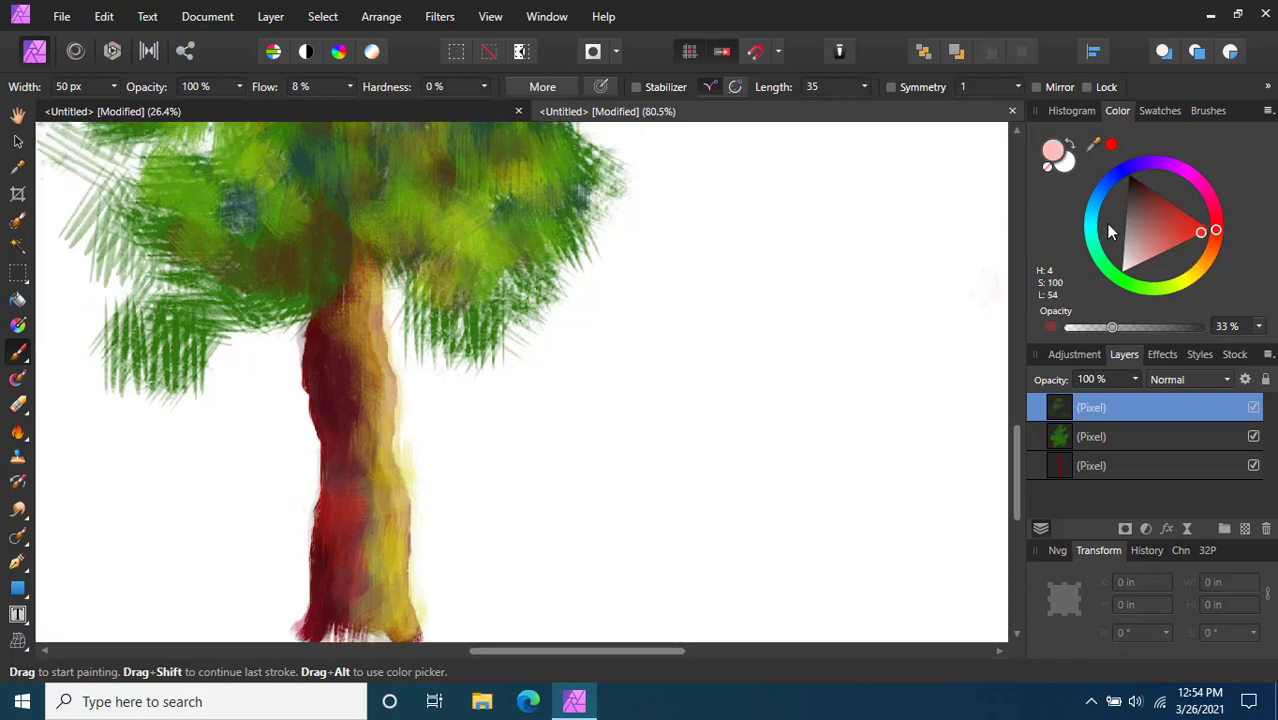
scroll(1018, 317, down, 1)
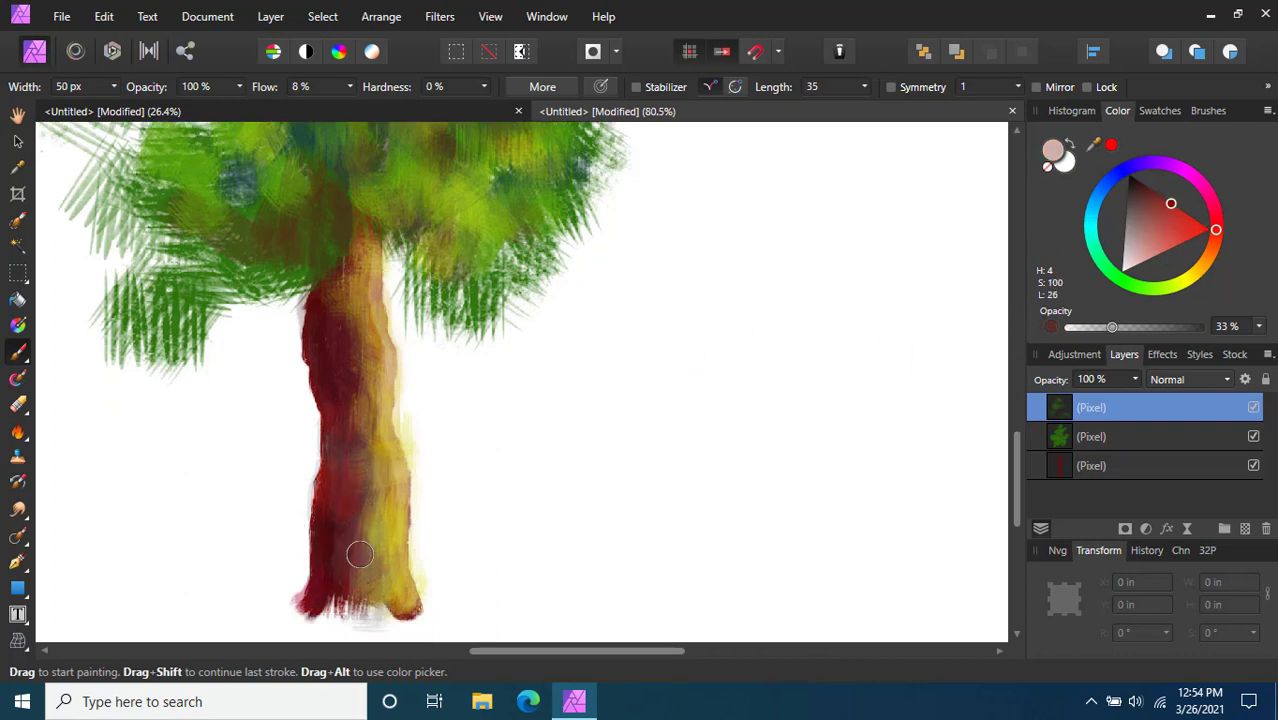
mouse_move(360, 554)
mouse_down()
mouse_move(372, 592)
mouse_move(365, 538)
mouse_move(325, 505)
mouse_move(334, 397)
mouse_move(344, 433)
mouse_up()
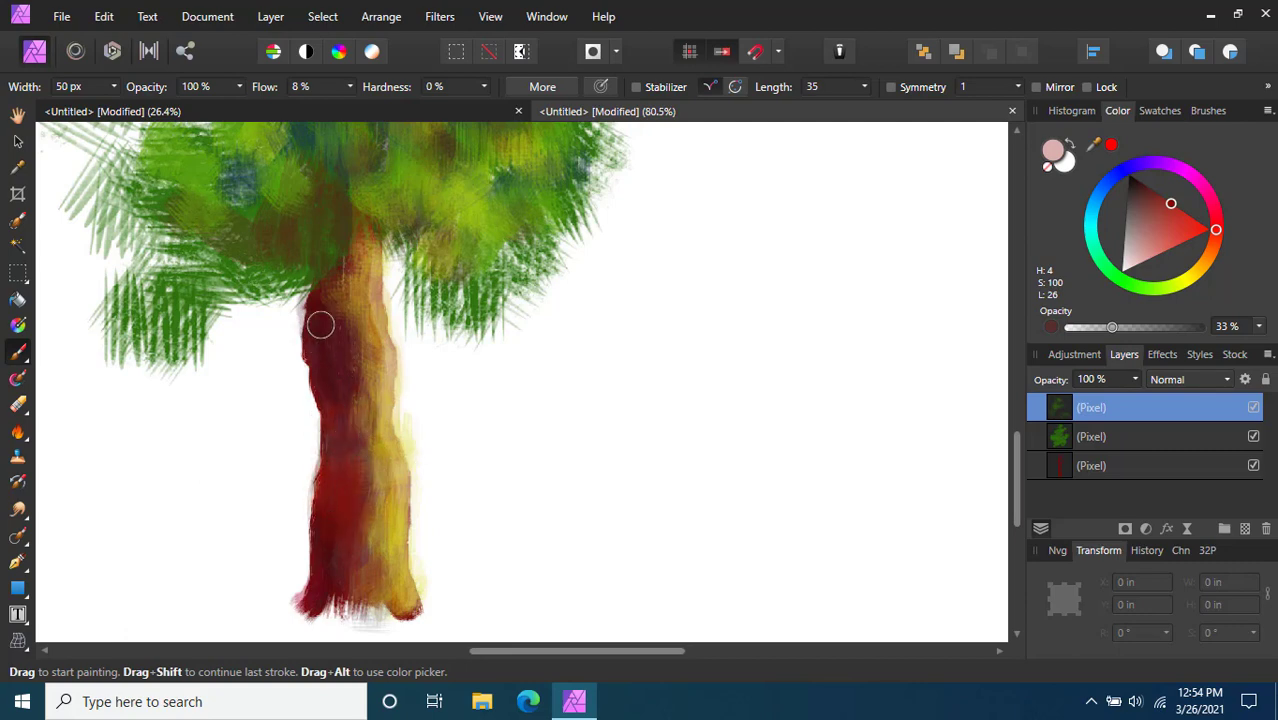
drag(320, 324, 346, 237)
scroll(329, 233, down, 5)
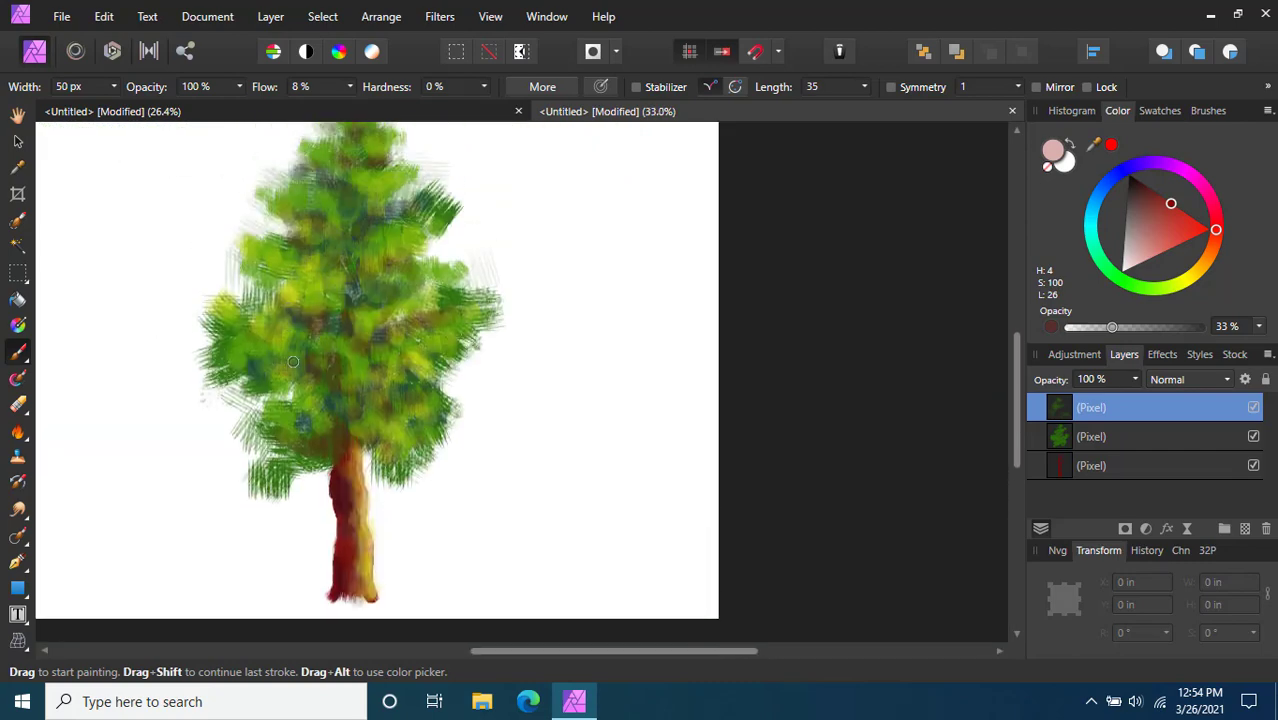
Try dark red accents in the lower-left foliage and undo those strokes
scroll(279, 465, up, 3)
scroll(279, 465, up, 2)
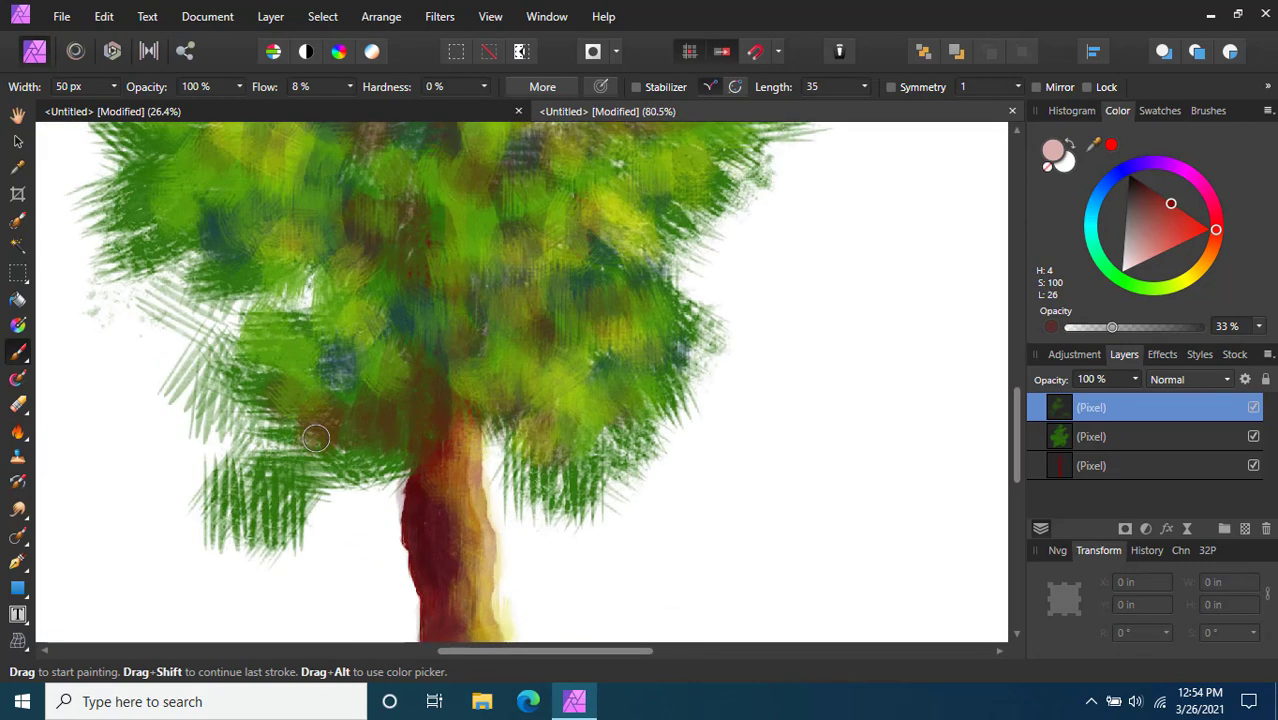
mouse_move(300, 425)
mouse_down()
mouse_move(272, 462)
mouse_move(305, 470)
mouse_up()
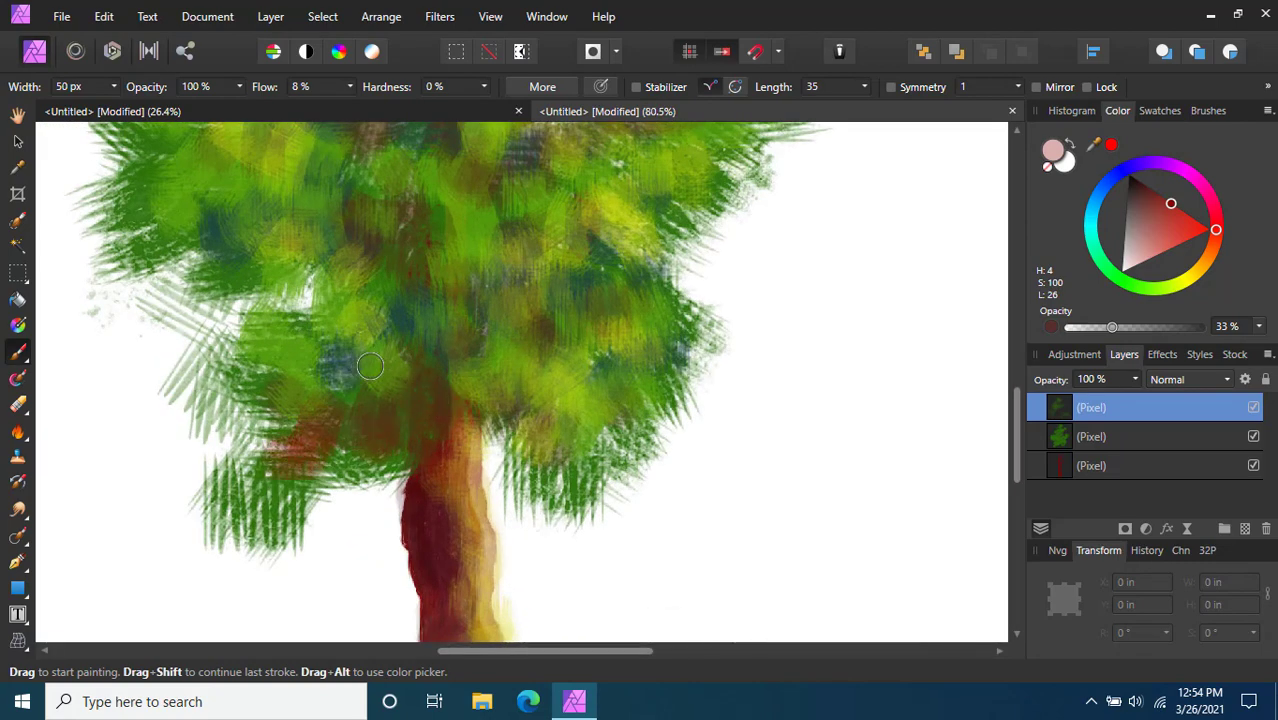
key(ctrl+z)
key(ctrl+z)
key(ctrl+z)
key(ctrl+z)
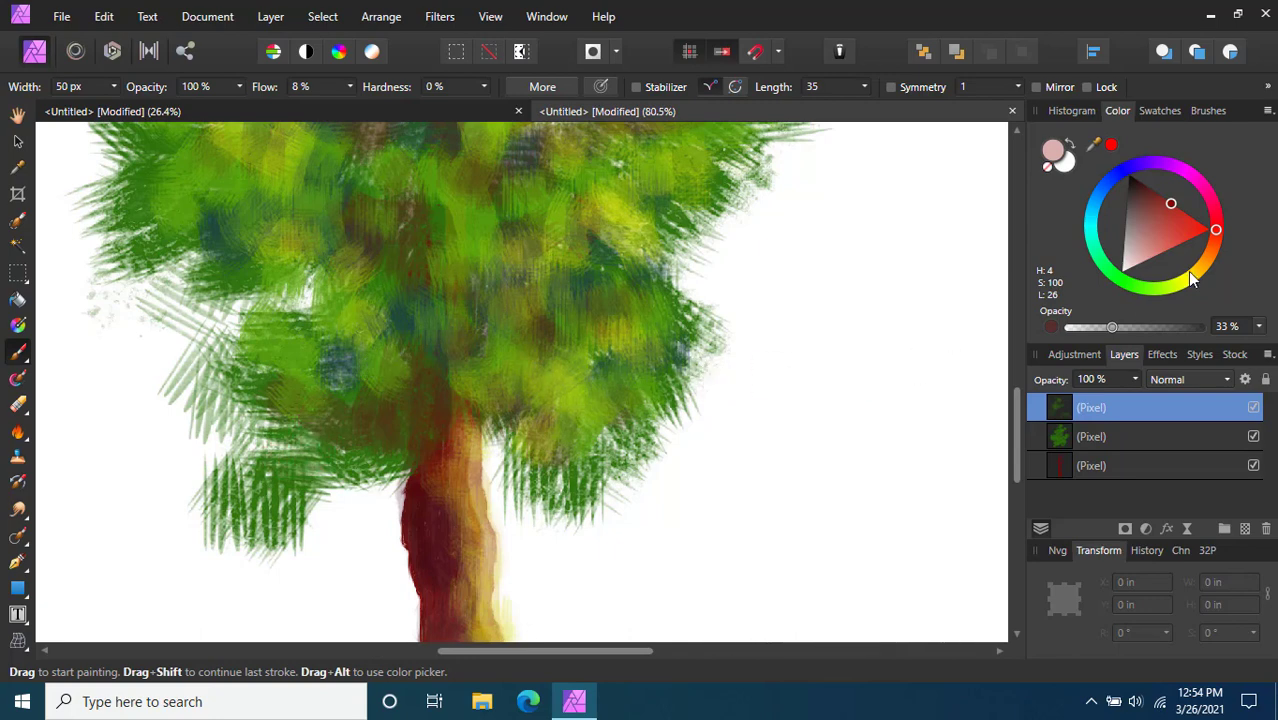
Change the brush colour to an olive green (H 81, S 100, L 26) and paint it over the lower-left foliage and its outer edge
click(1198, 271)
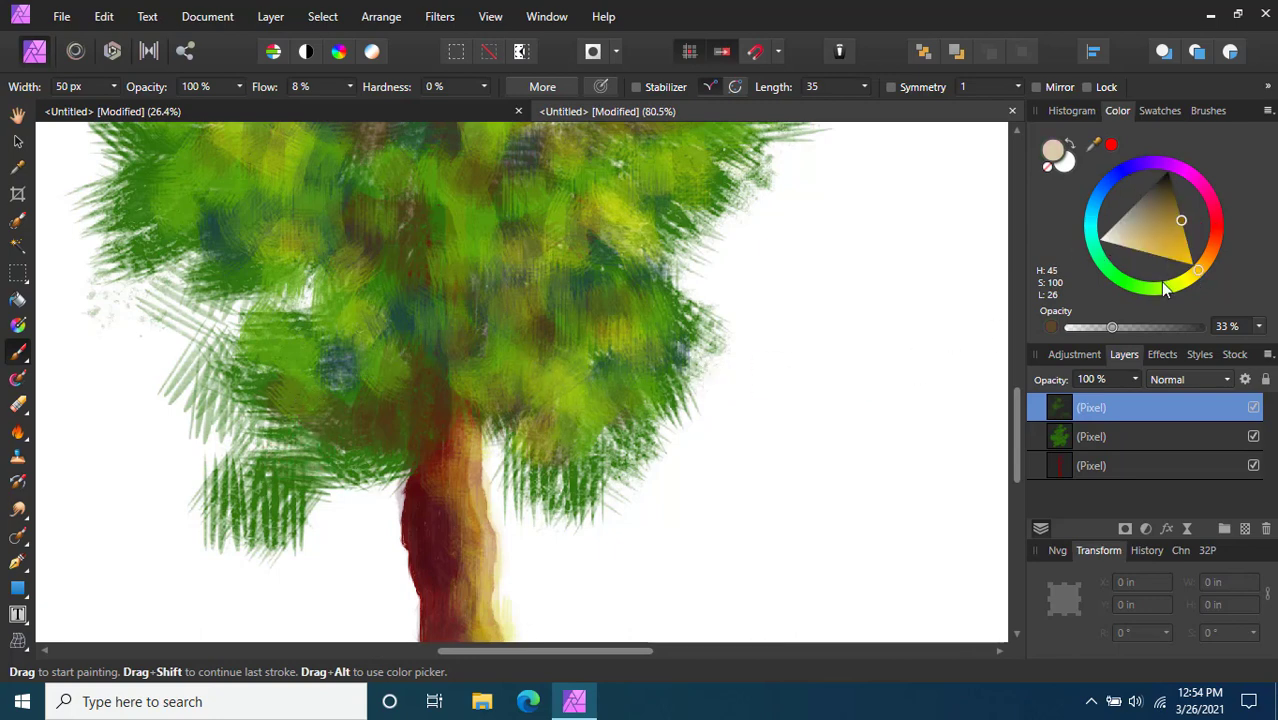
click(1163, 285)
mouse_move(282, 443)
mouse_down()
mouse_move(245, 432)
mouse_move(390, 422)
mouse_up()
mouse_move(212, 368)
mouse_down()
mouse_move(240, 315)
mouse_move(322, 286)
mouse_up()
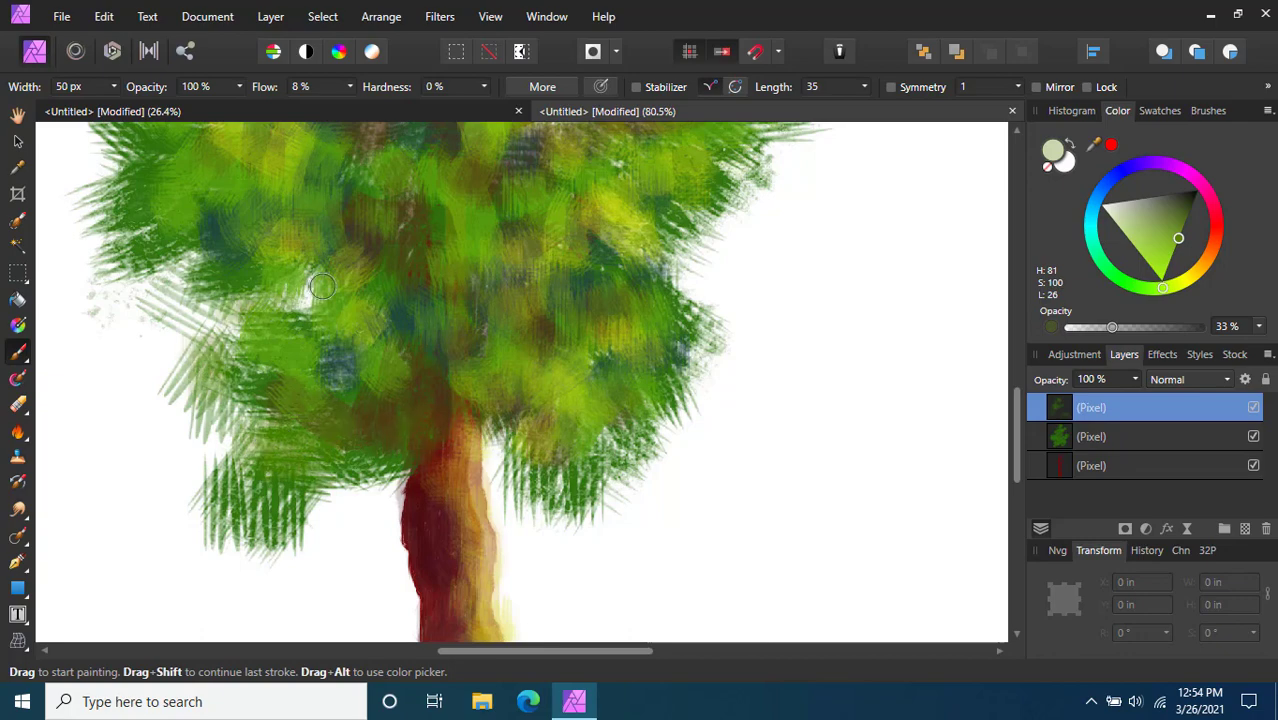
scroll(526, 332, down, 6)
scroll(570, 344, up, 2)
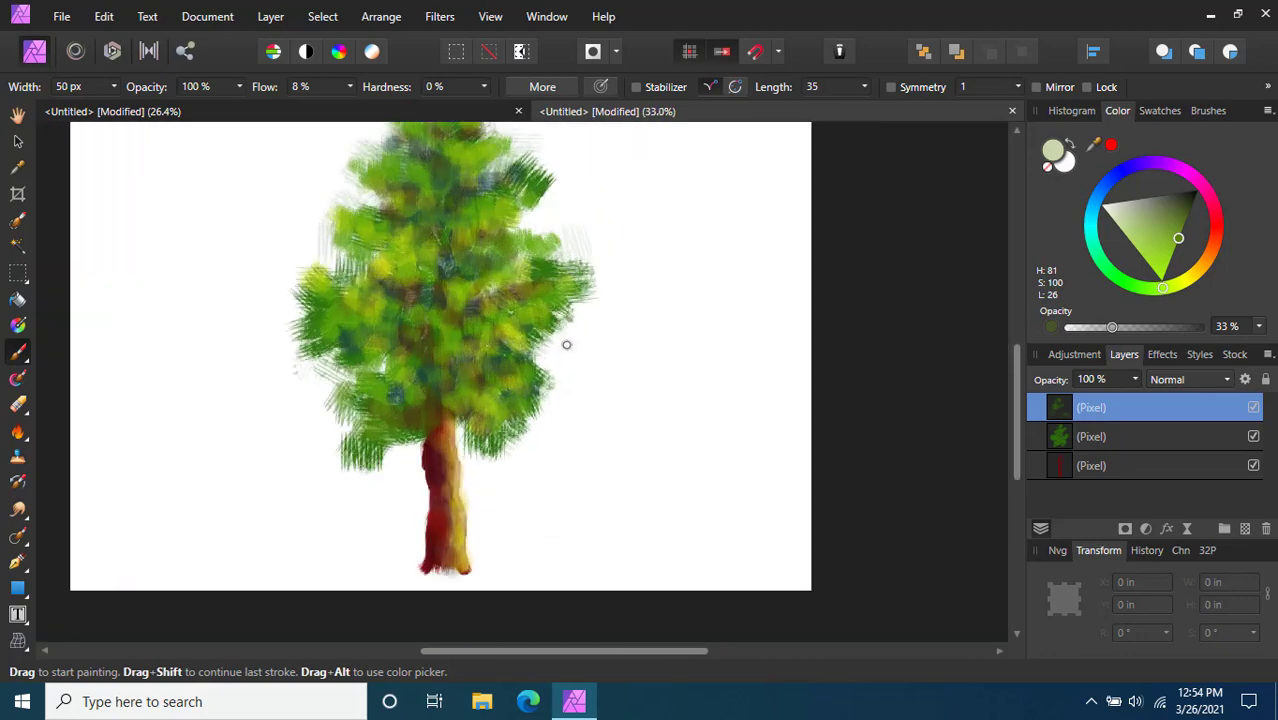
scroll(565, 346, down, 1)
Select all three pixel layers of the tree together with the Move tool
click(17, 143)
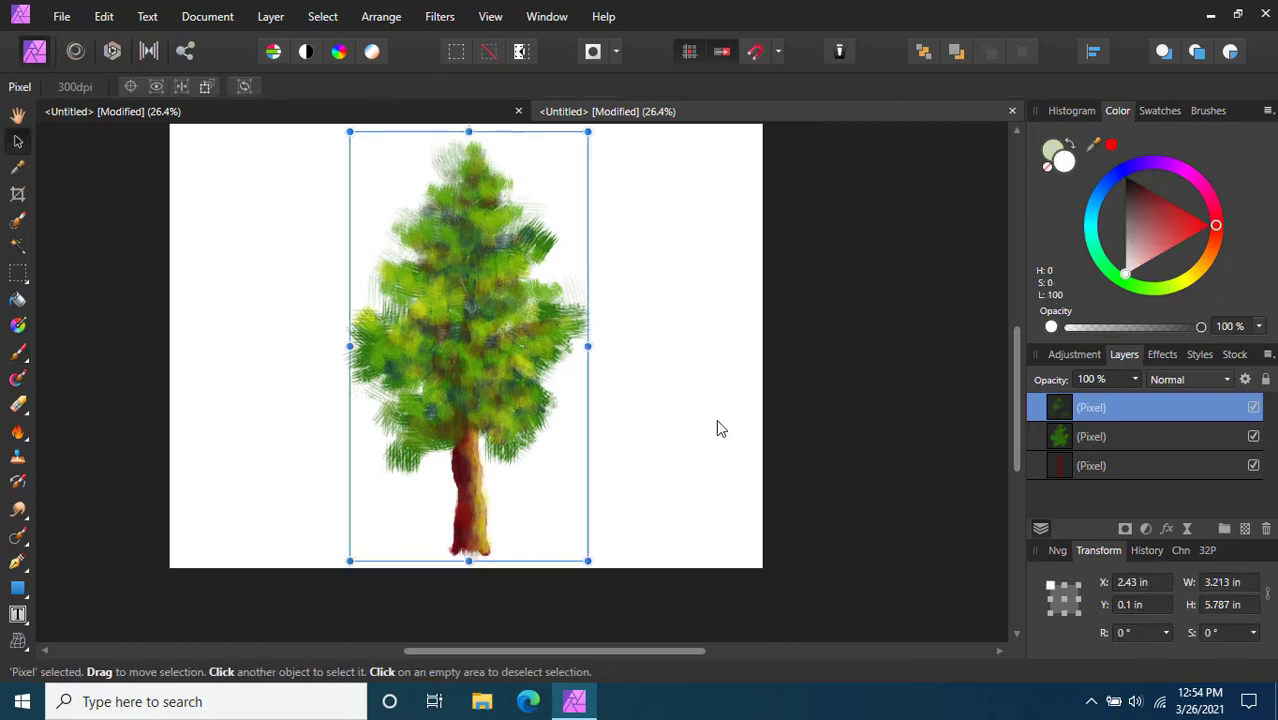
click(736, 471)
drag(742, 540, 393, 245)
click(900, 485)
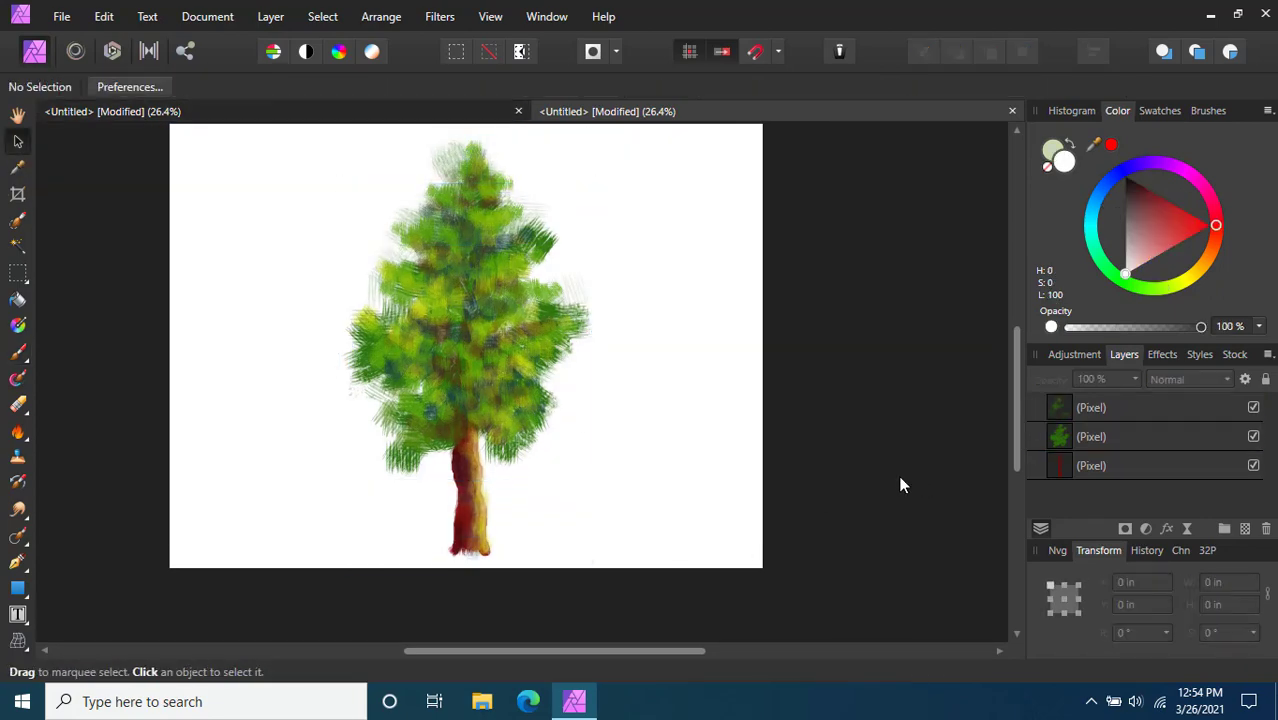
drag(644, 578, 250, 186)
drag(220, 127, 729, 560)
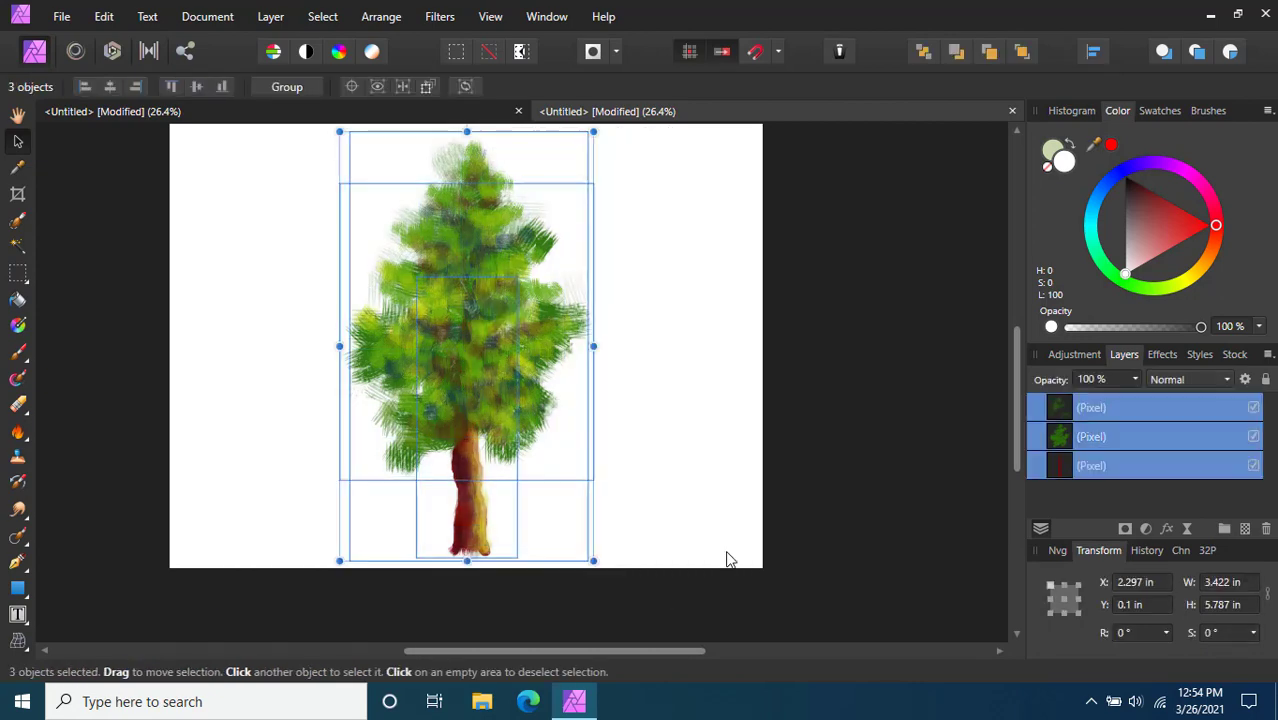
Add a Levels adjustment above the tree layers with the black level at 14% and the white level at 87%
click(1147, 529)
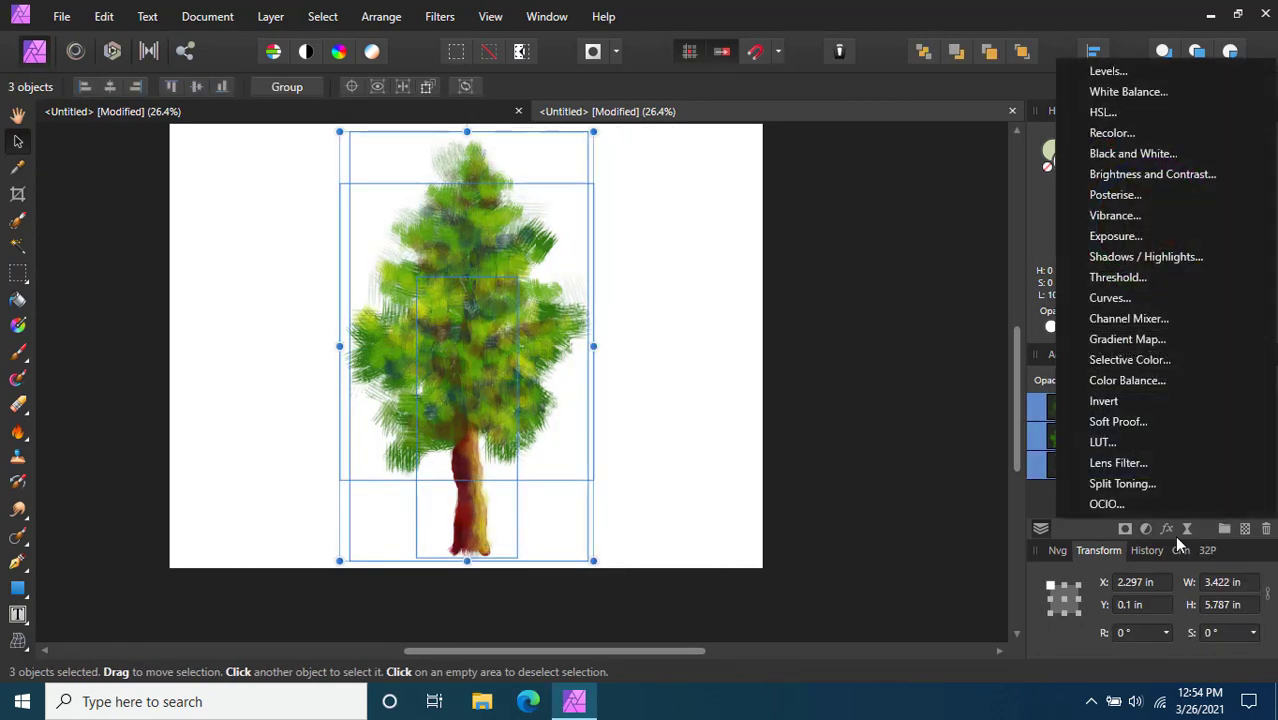
click(1108, 71)
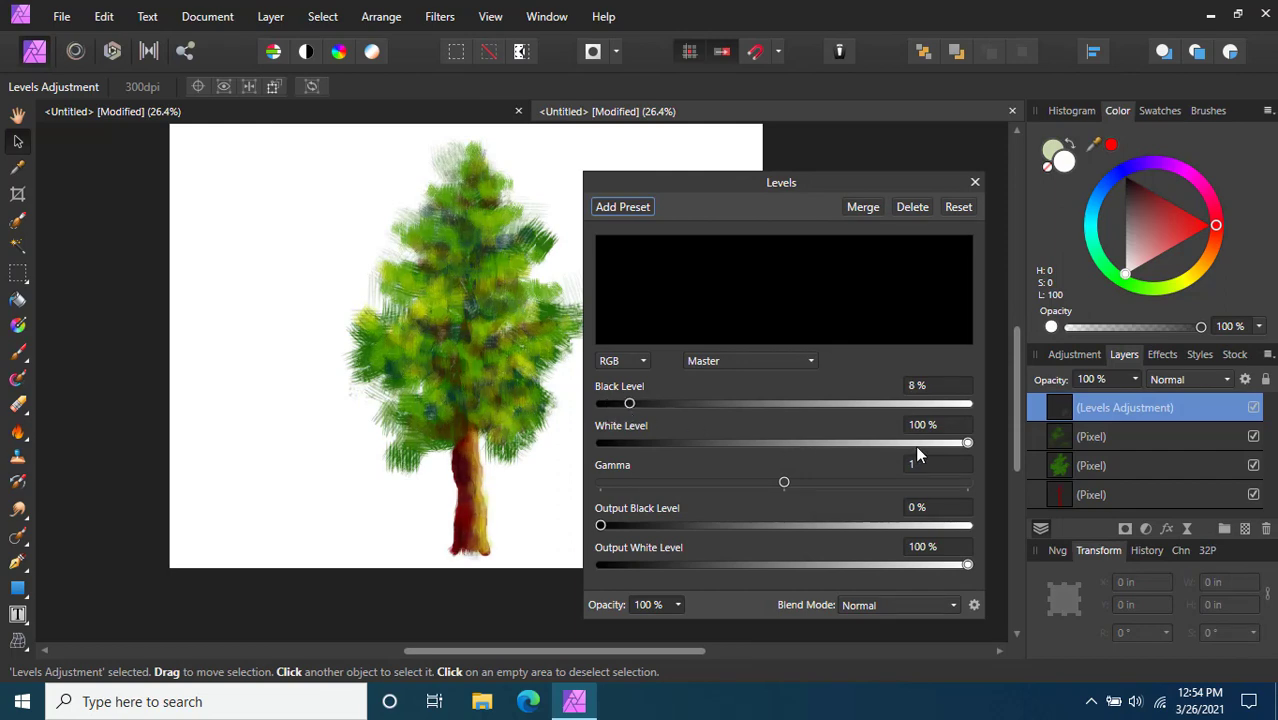
drag(917, 452, 920, 447)
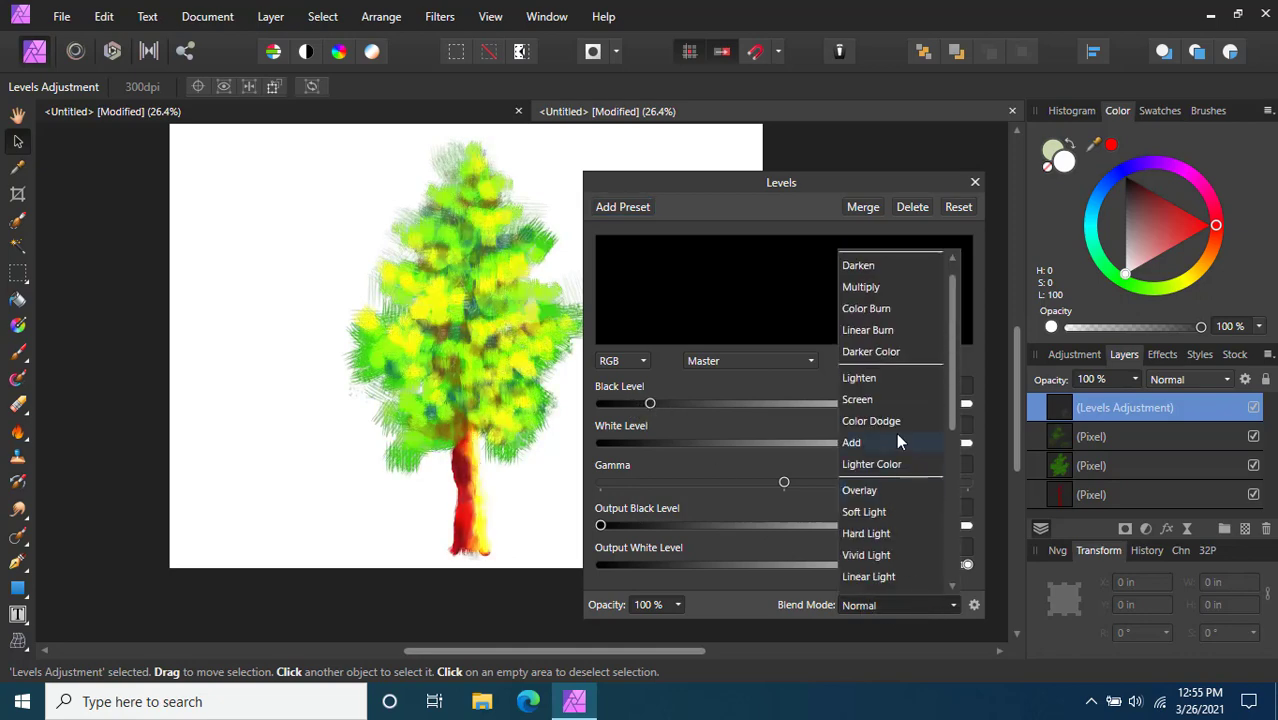
Preview the available blend modes for the Levels adjustment, keep Normal and close its settings
scroll(883, 540, down, 3)
scroll(886, 545, down, 2)
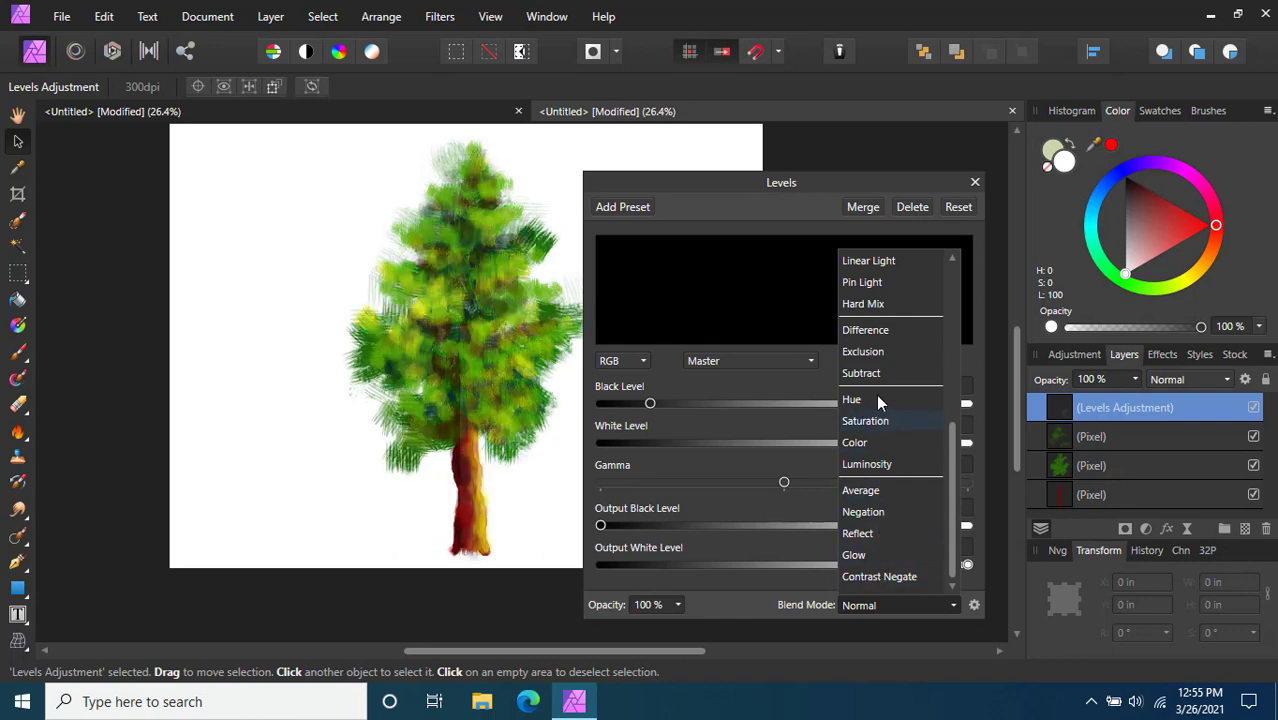
scroll(878, 306, up, 2)
scroll(878, 300, up, 3)
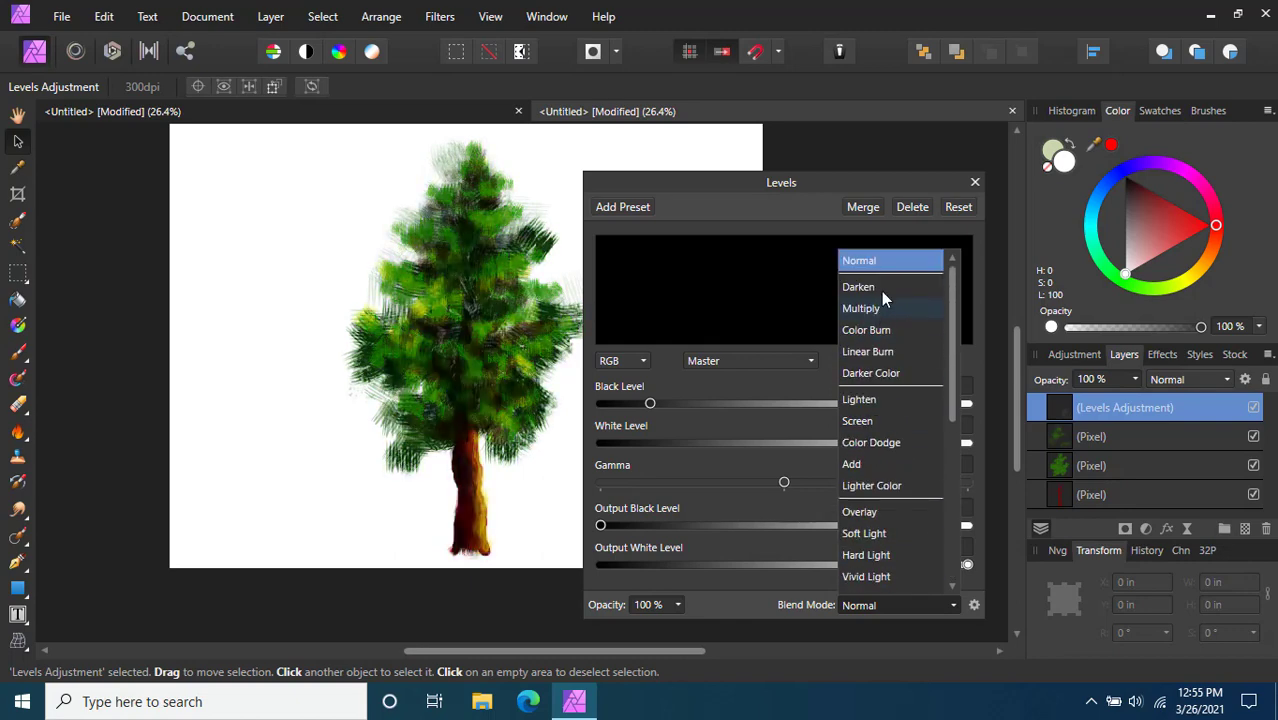
click(702, 244)
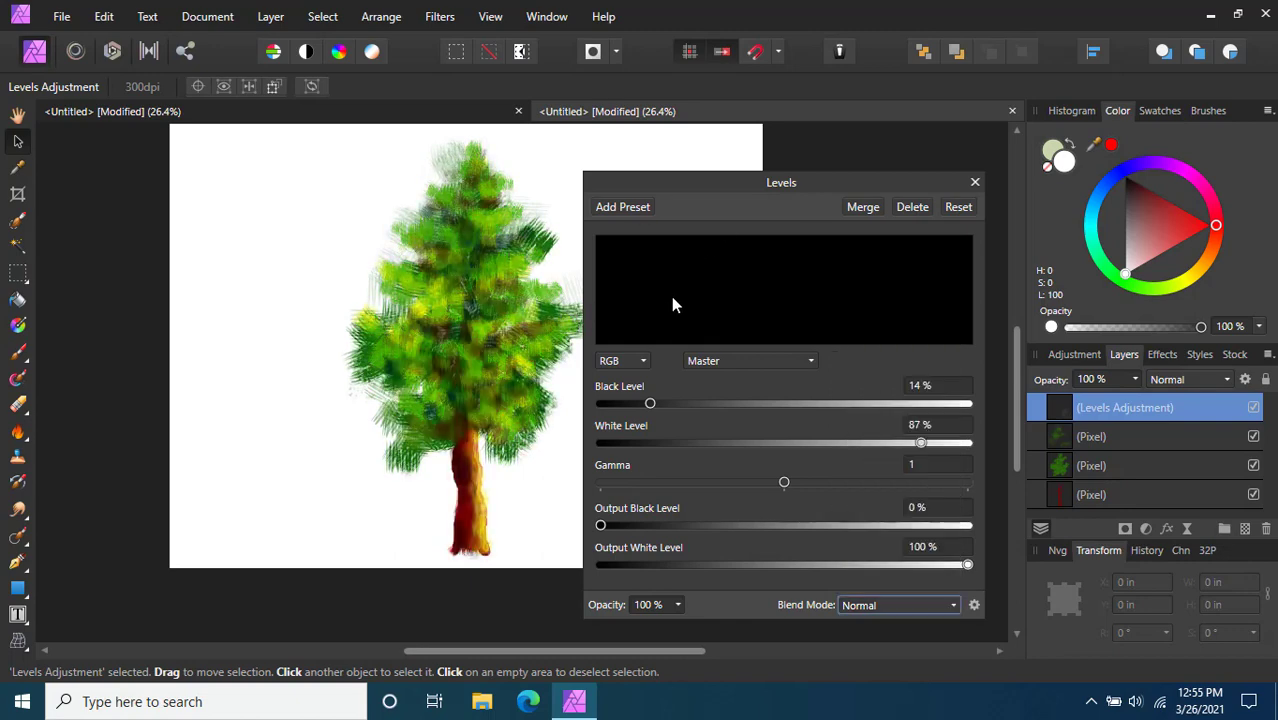
click(975, 184)
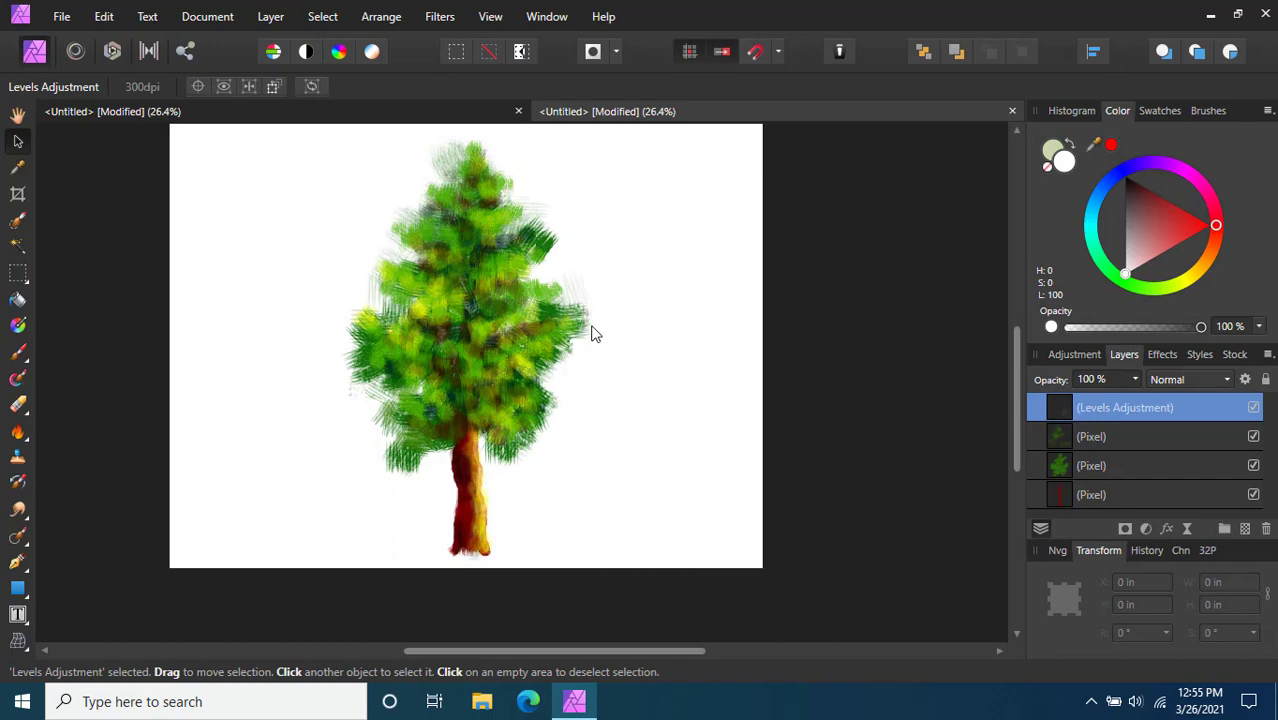
scroll(845, 300, up, 1)
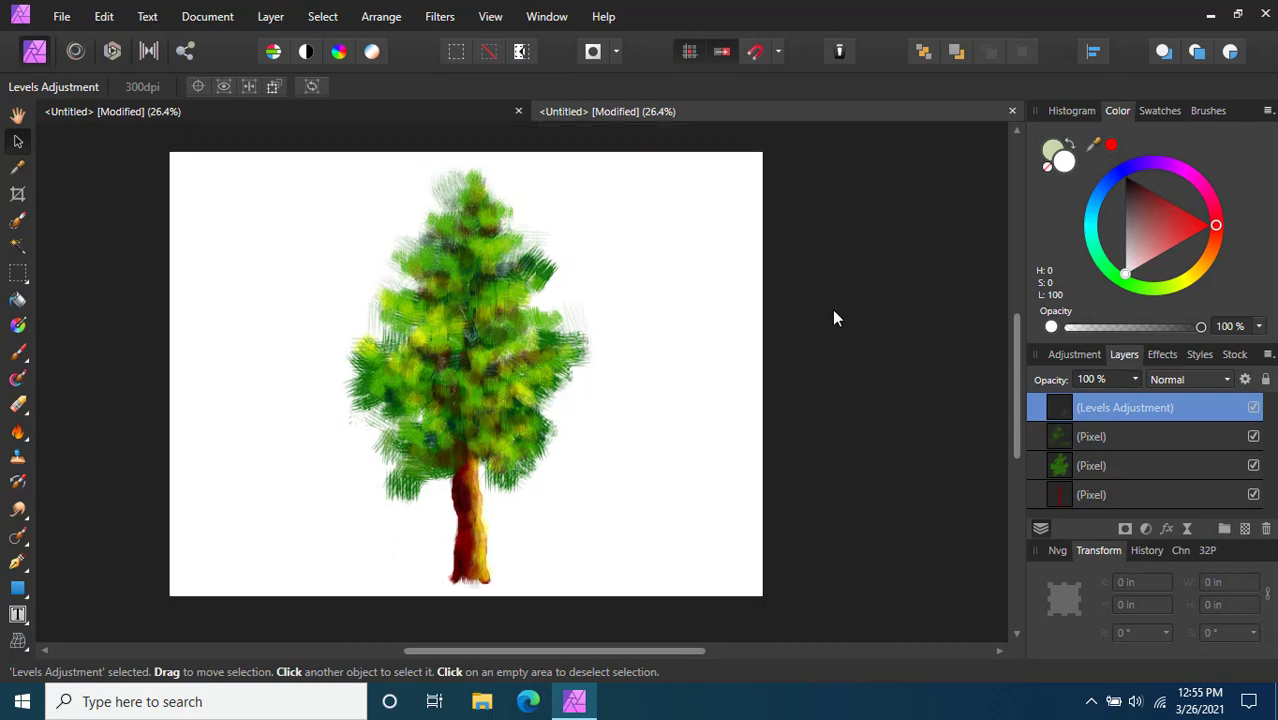